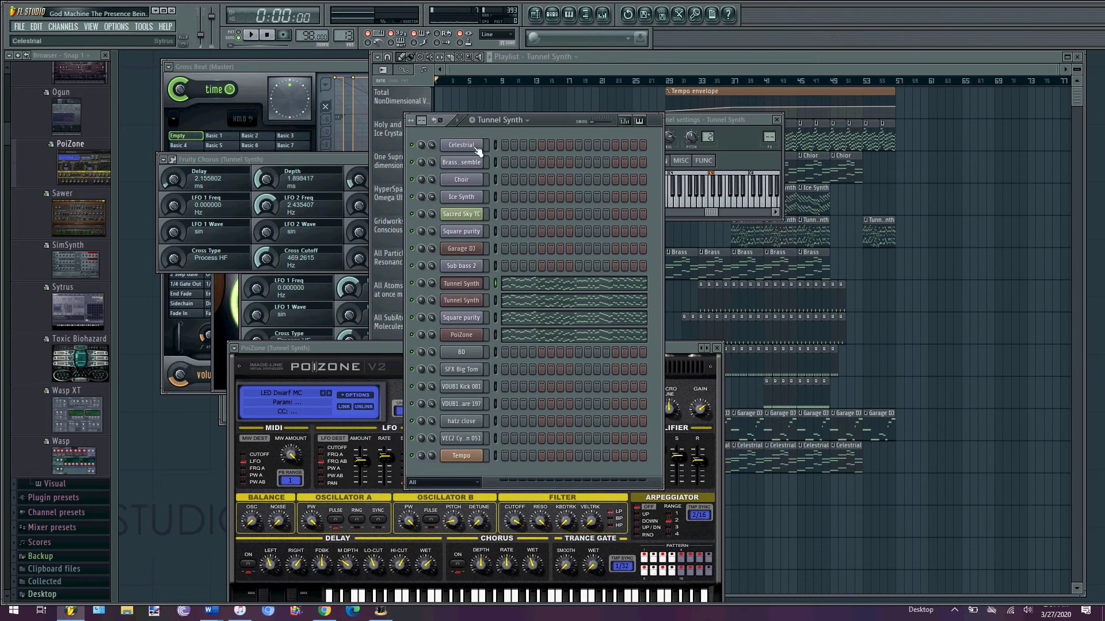
Open the SFX Big Tom channel's settings, preview its sample and adjust the system volume.
left_click(475, 375)
left_click(681, 397)
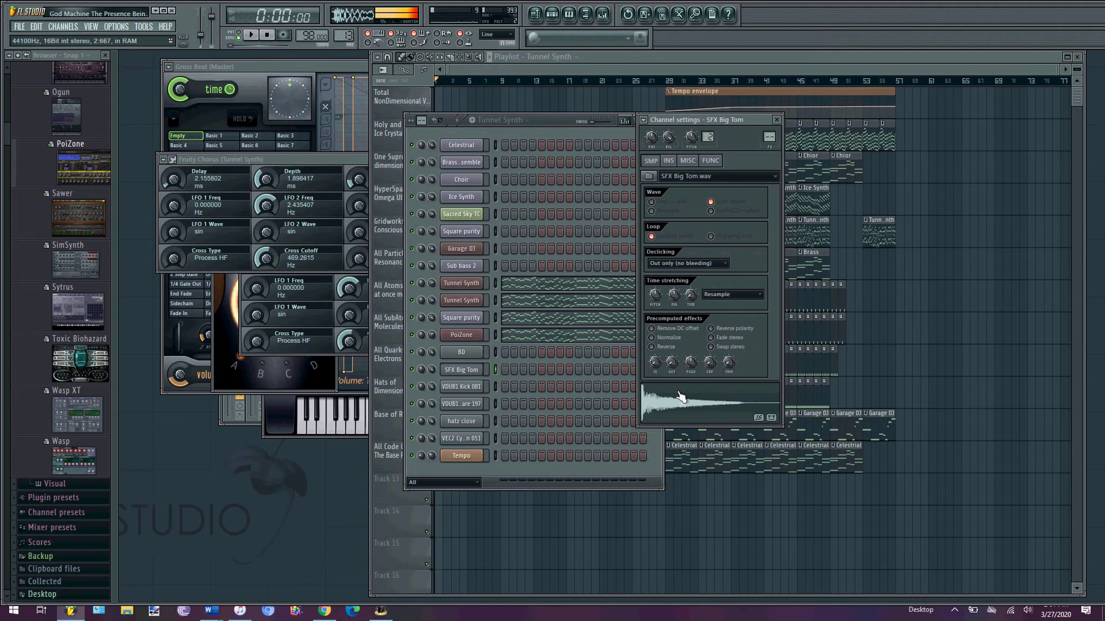
key("XF86AudioRaiseVolume")
key("XF86AudioRaiseVolume")
key("XF86AudioRaiseVolume")
key("XF86AudioRaiseVolume")
key("XF86AudioRaiseVolume")
key("XF86AudioRaiseVolume")
key("XF86AudioRaiseVolume")
key("XF86AudioRaiseVolume")
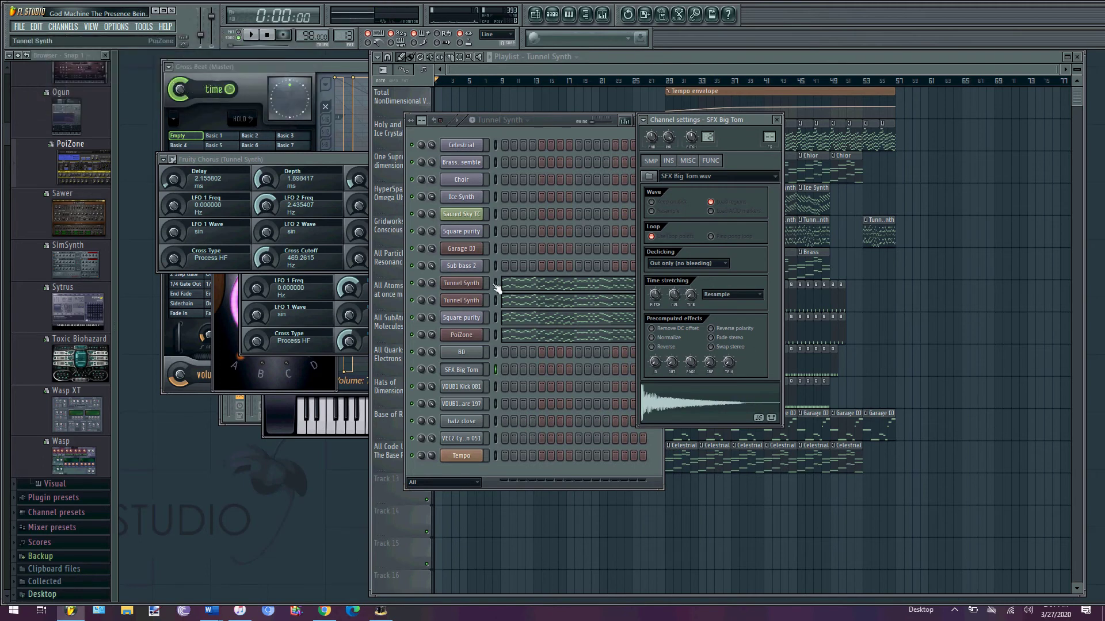
Open the upper Tunnel Synth channel's PoiZone instrument and play a series of test notes with its LED Dwarf MC preset.
left_click(475, 283)
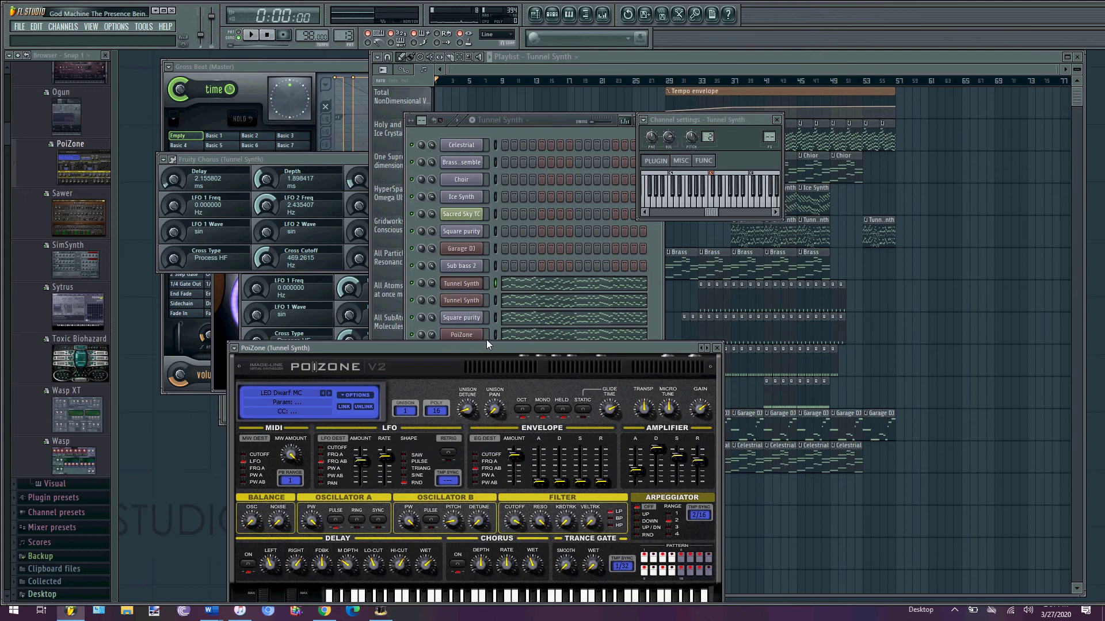
left_click_drag(487, 346, 420, 177)
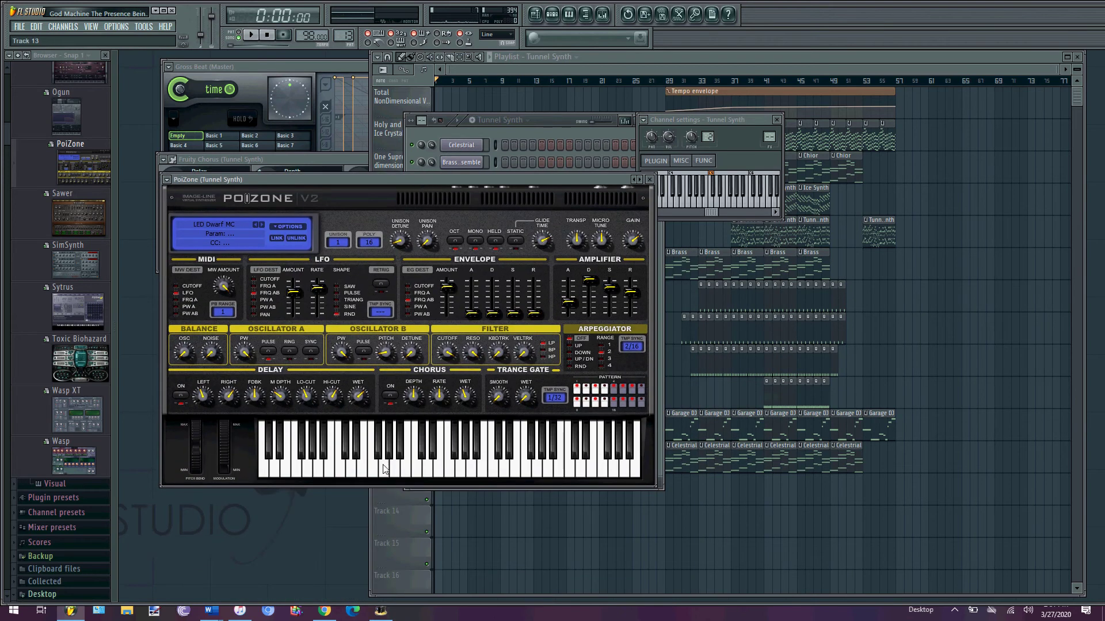
left_click(467, 468)
key("n")
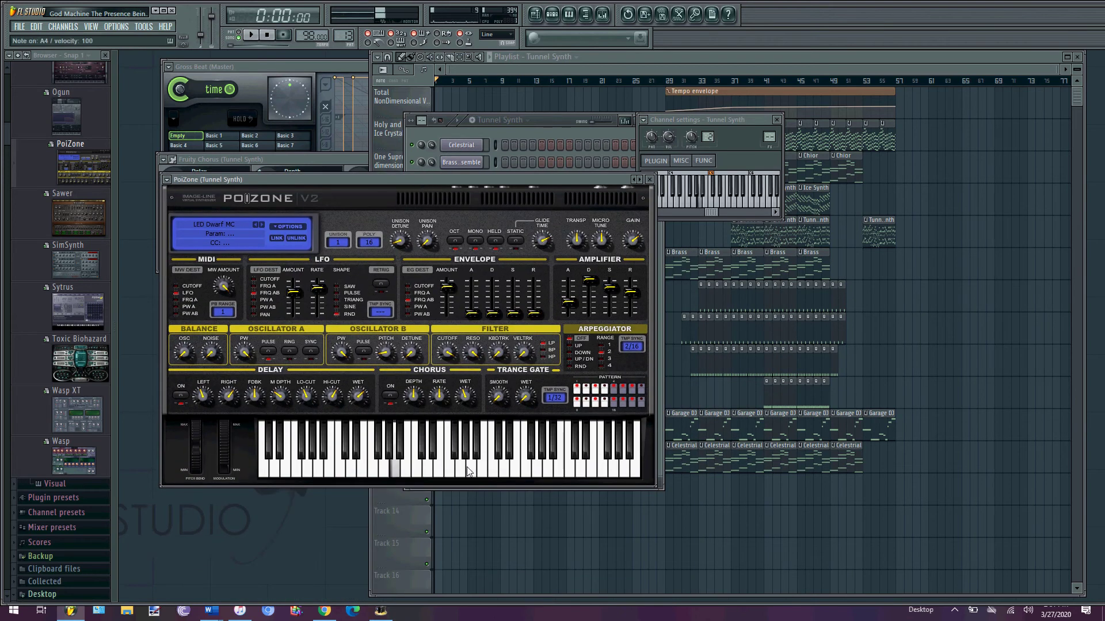
key("comma")
key("c")
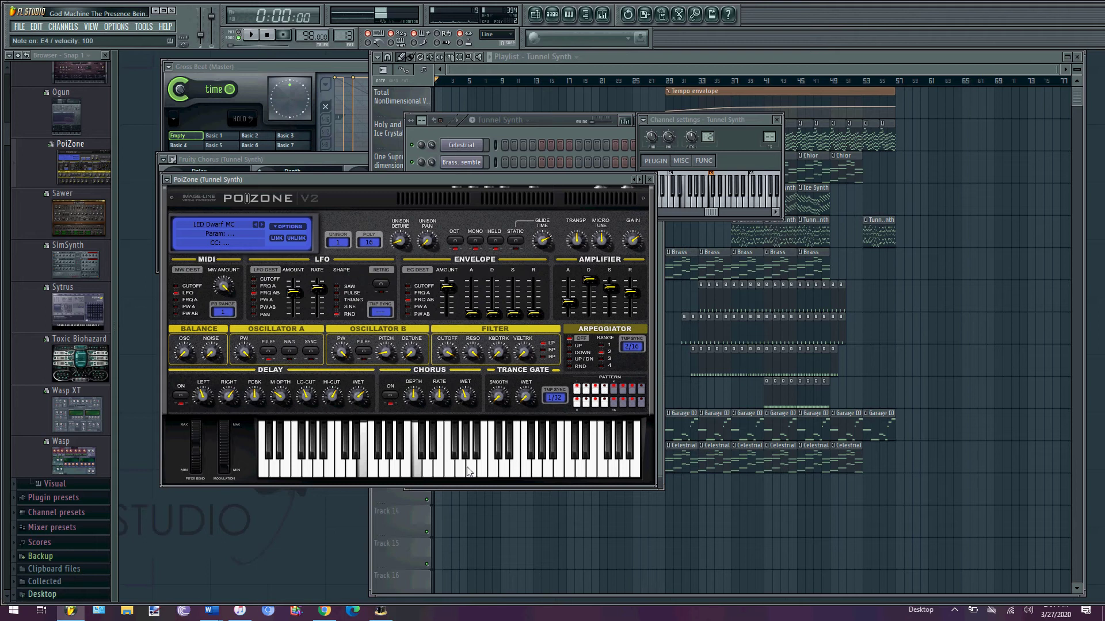
key("x")
key("w")
key("e")
key("w")
key("c")
key("comma")
key("m")
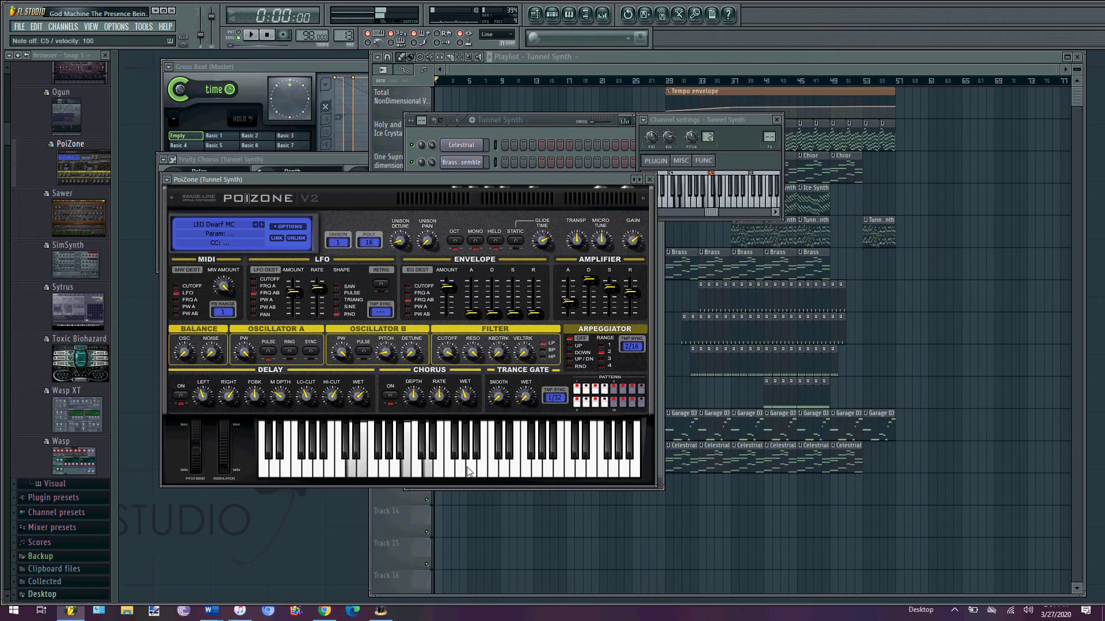
key("b")
Adjust the system volume and close the PoiZone instrument window.
key("XF86AudioRaiseVolume")
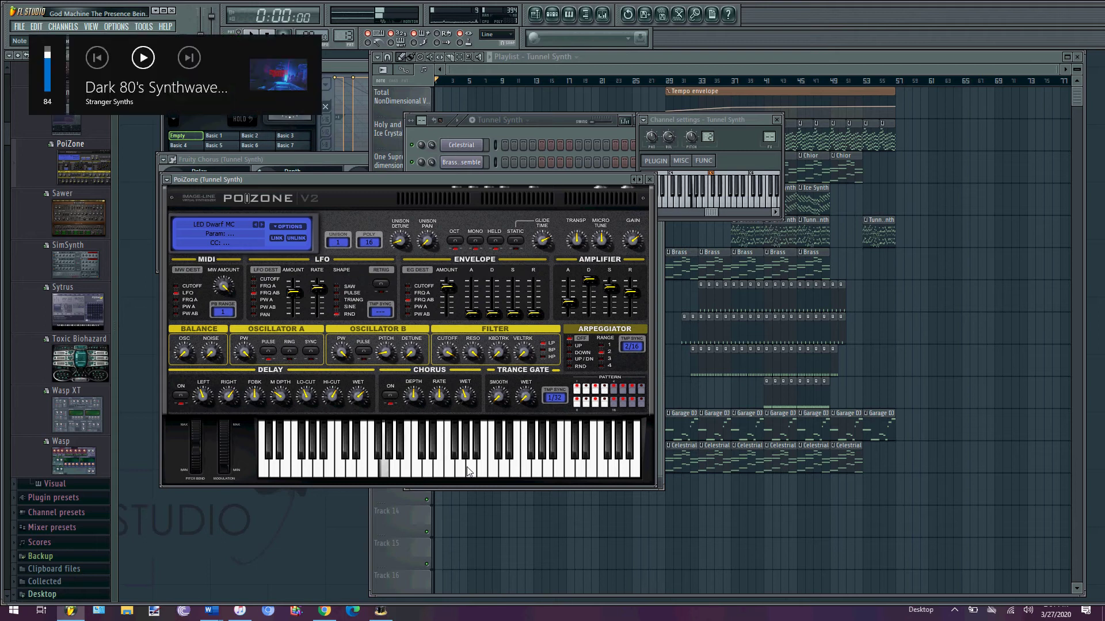
key("XF86AudioRaiseVolume")
key("XF86AudioRaiseVolume")
key("XF86AudioRaiseVolume")
left_click(649, 179)
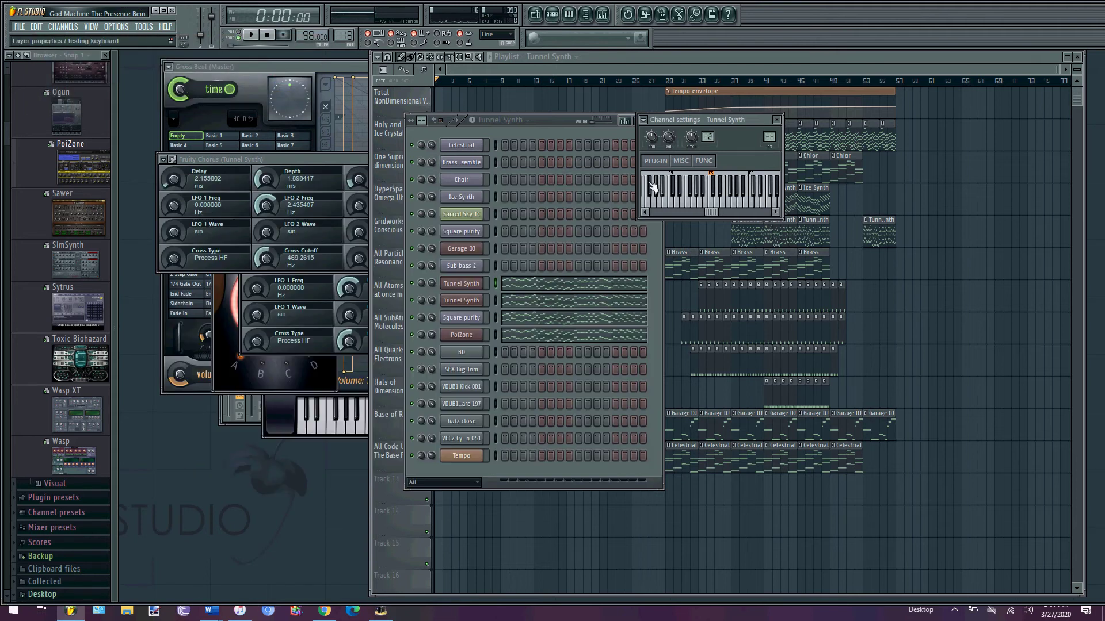
Open the upper Tunnel Synth channel's piano roll and examine the notes across all four bars.
right_click(466, 284)
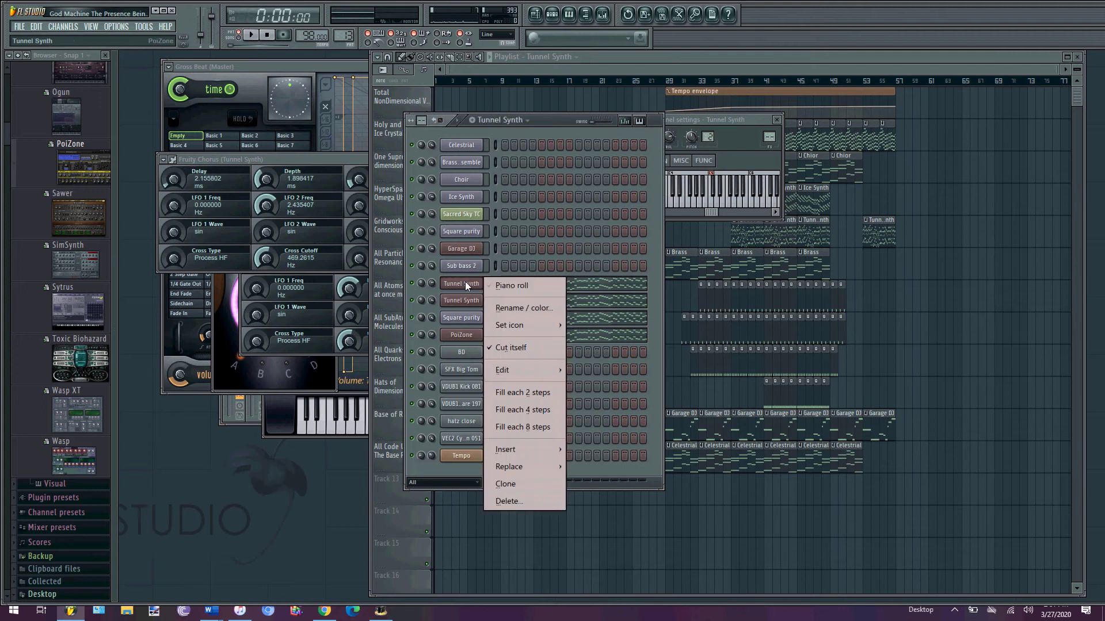
left_click(502, 287)
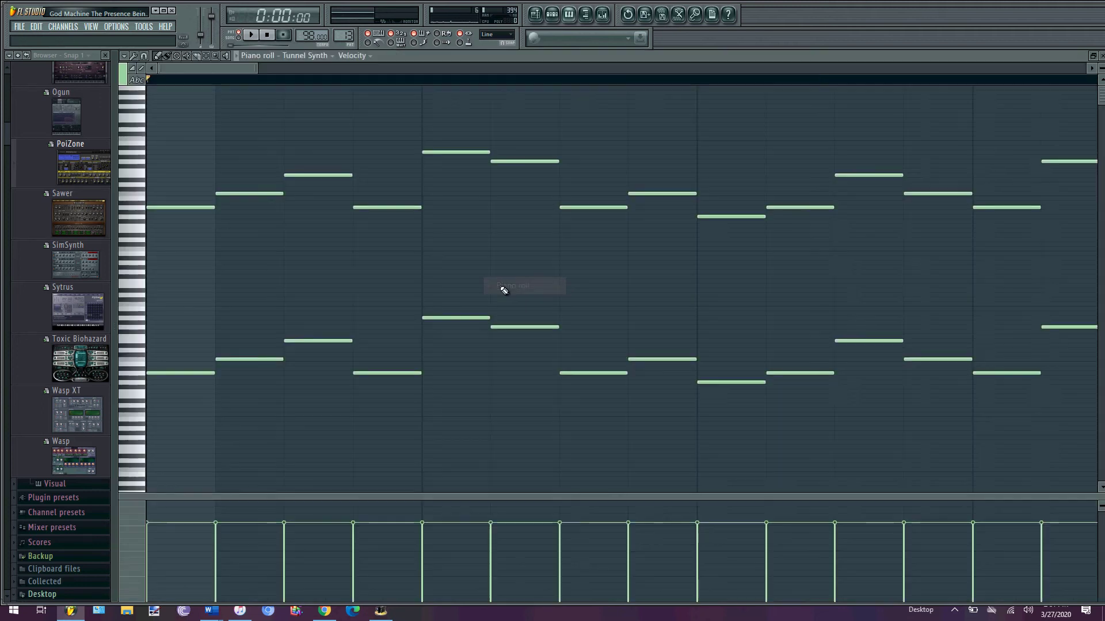
left_click_drag(257, 69, 900, 123)
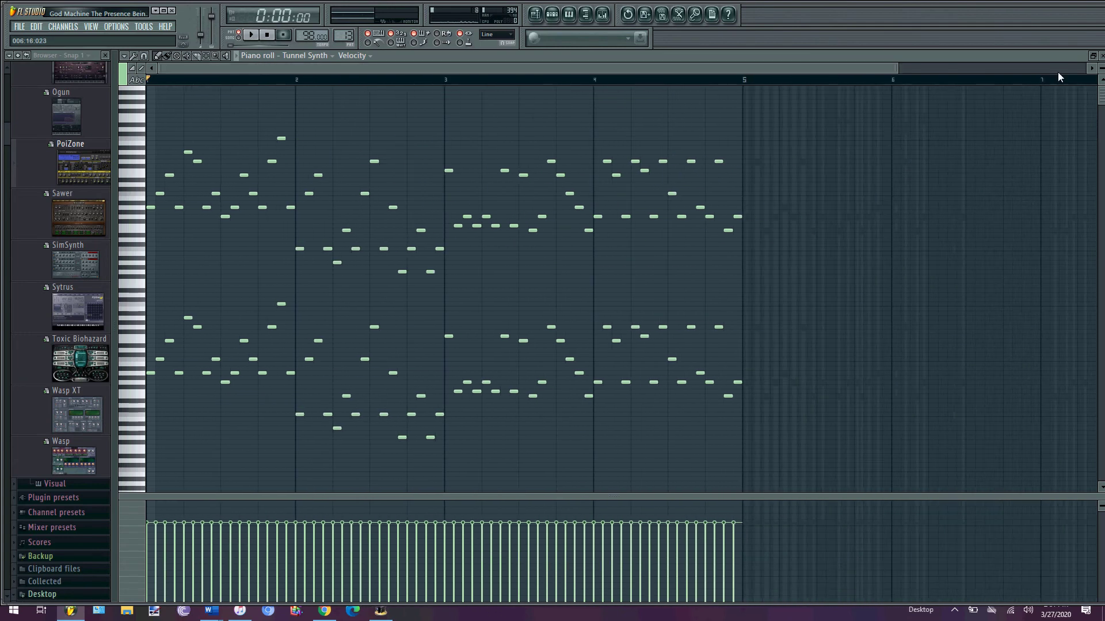
left_click_drag(1101, 68, 1101, 72)
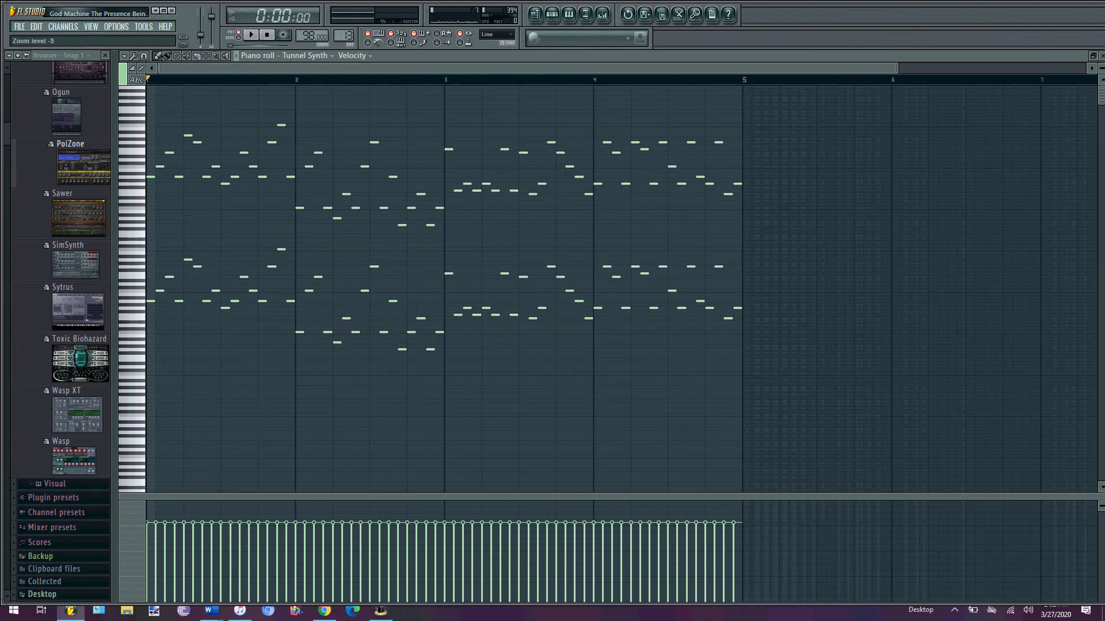
left_click_drag(1102, 73, 1101, 68)
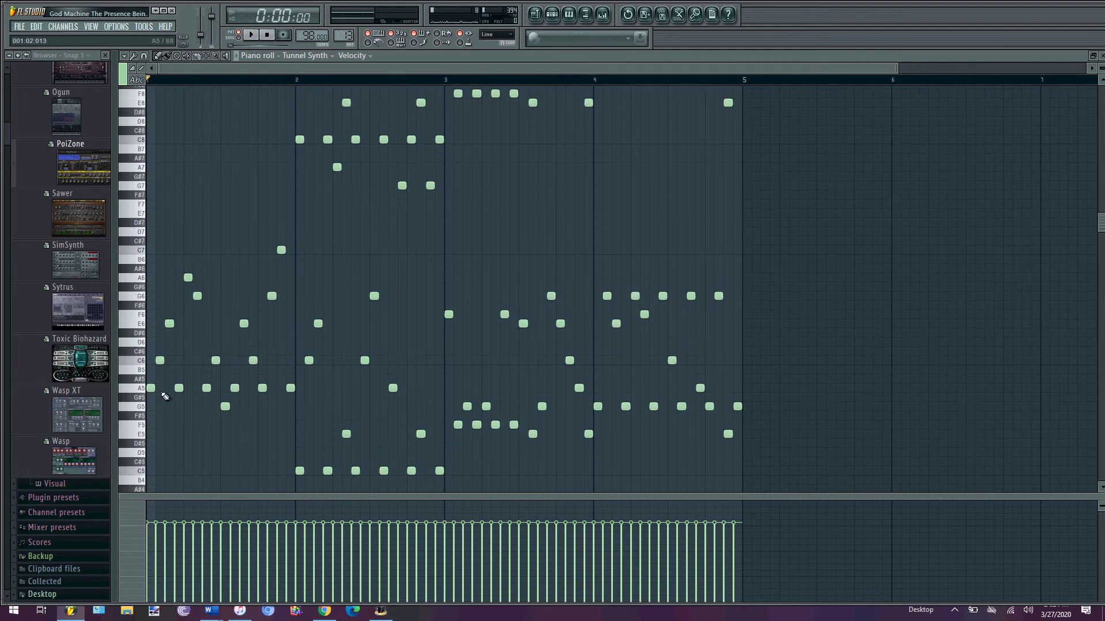
Play the Tunnel Synth melody through at an adjusted system volume, and close the piano roll.
key("space")
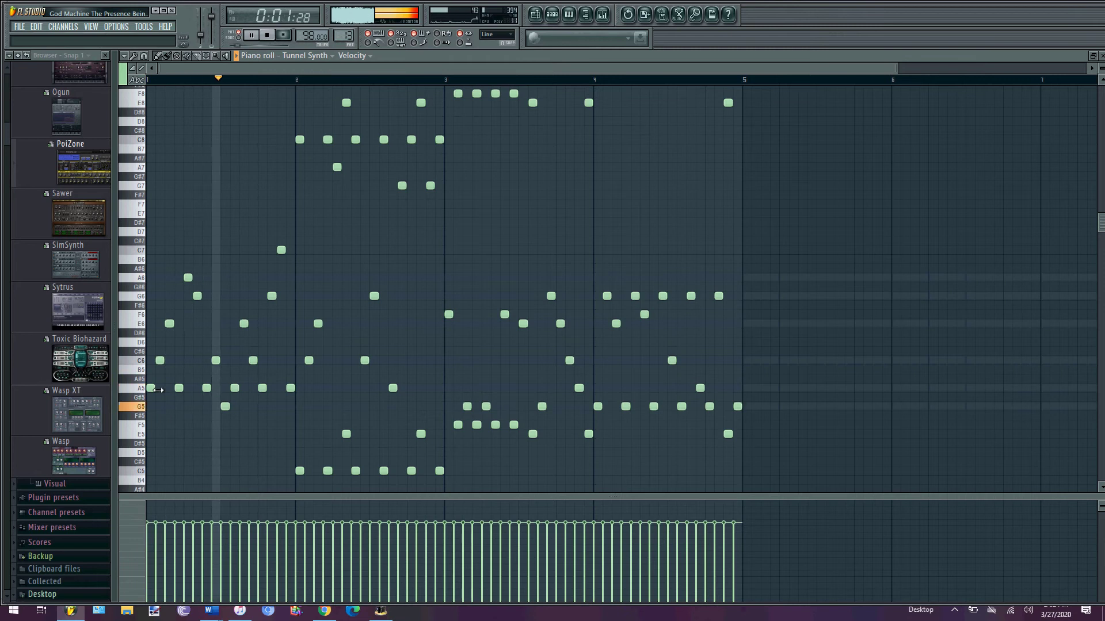
key("space")
key("XF86AudioRaiseVolume")
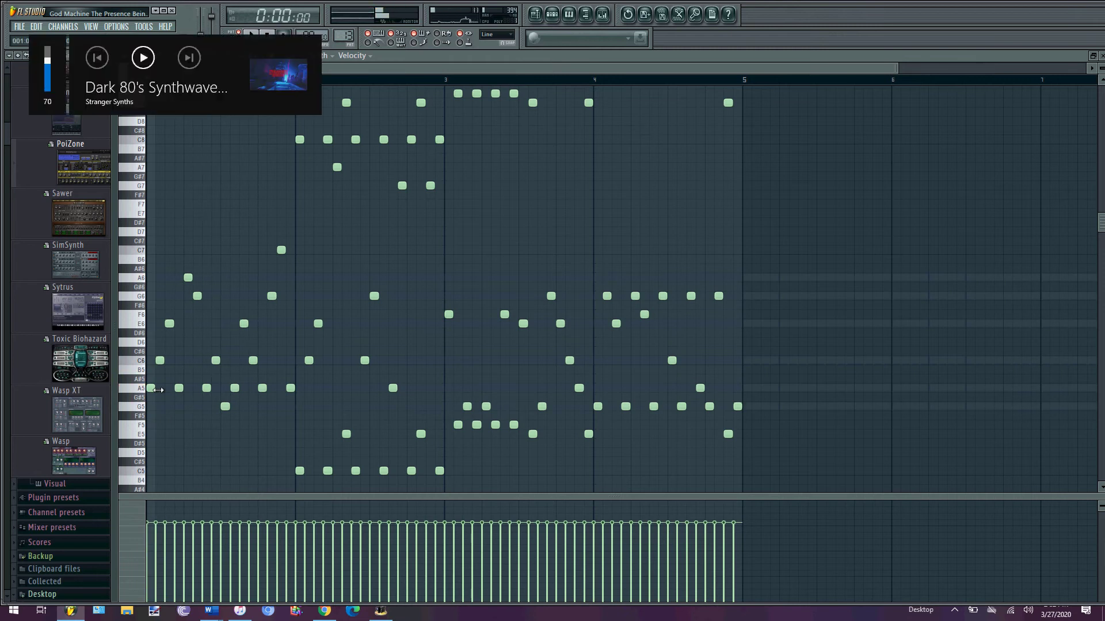
key("space")
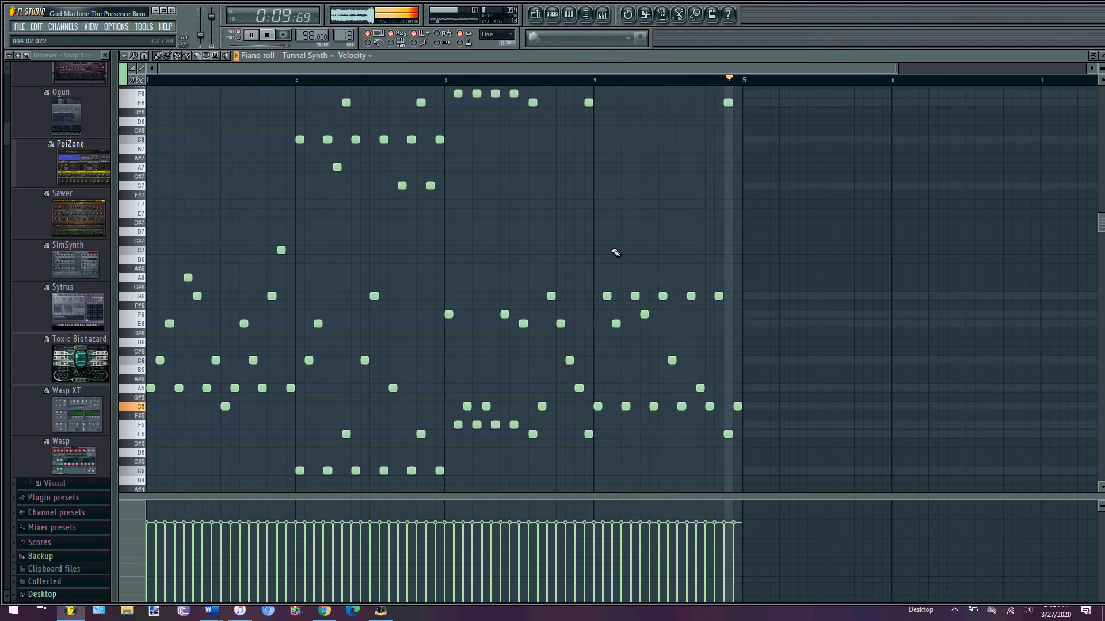
key("space")
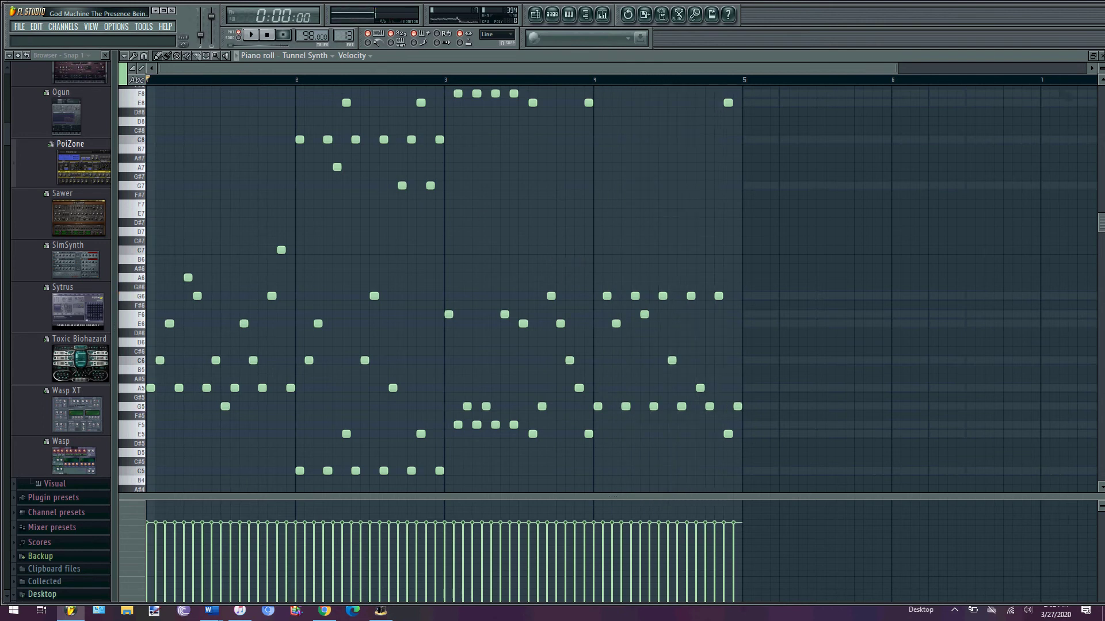
left_click(1100, 55)
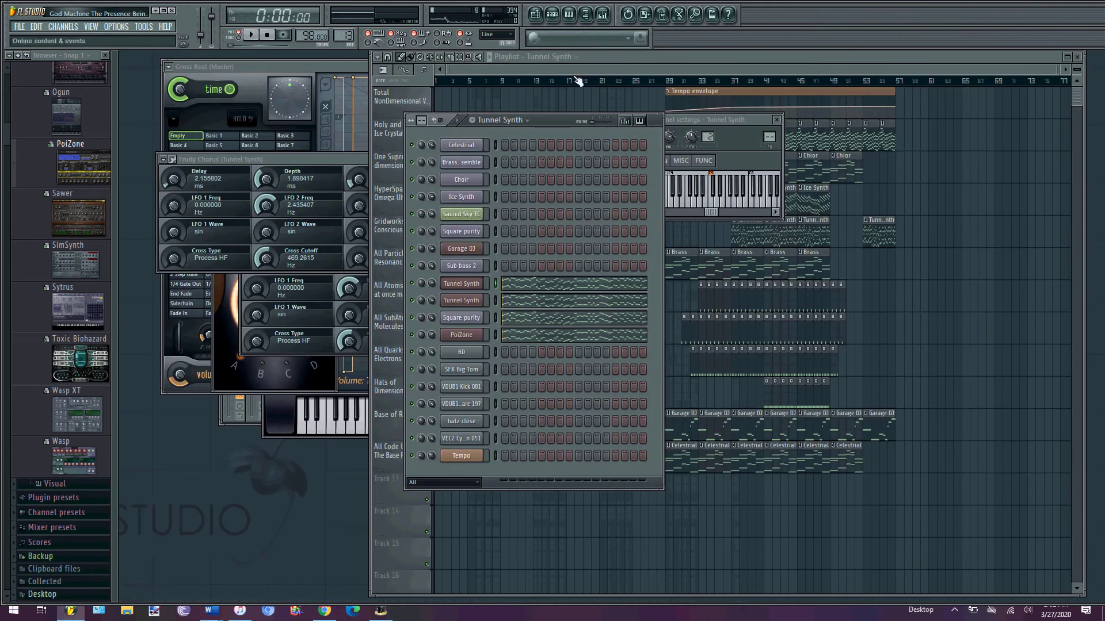
Insert a new pattern from the channel rack's pattern list and name it "Name Here".
left_click(592, 69)
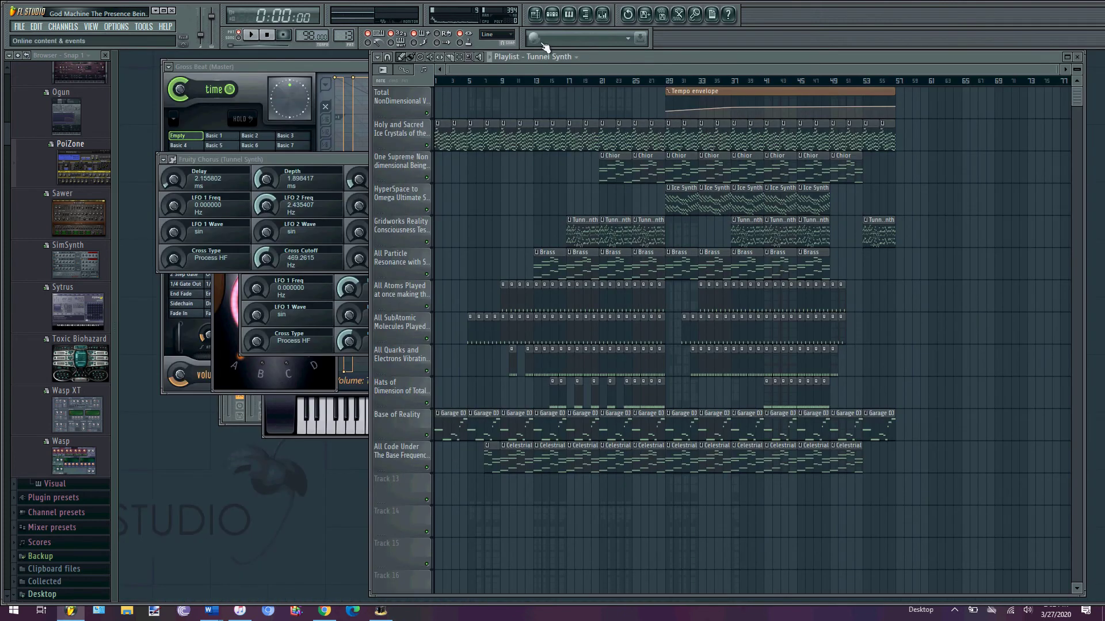
left_click(552, 17)
left_click(517, 121)
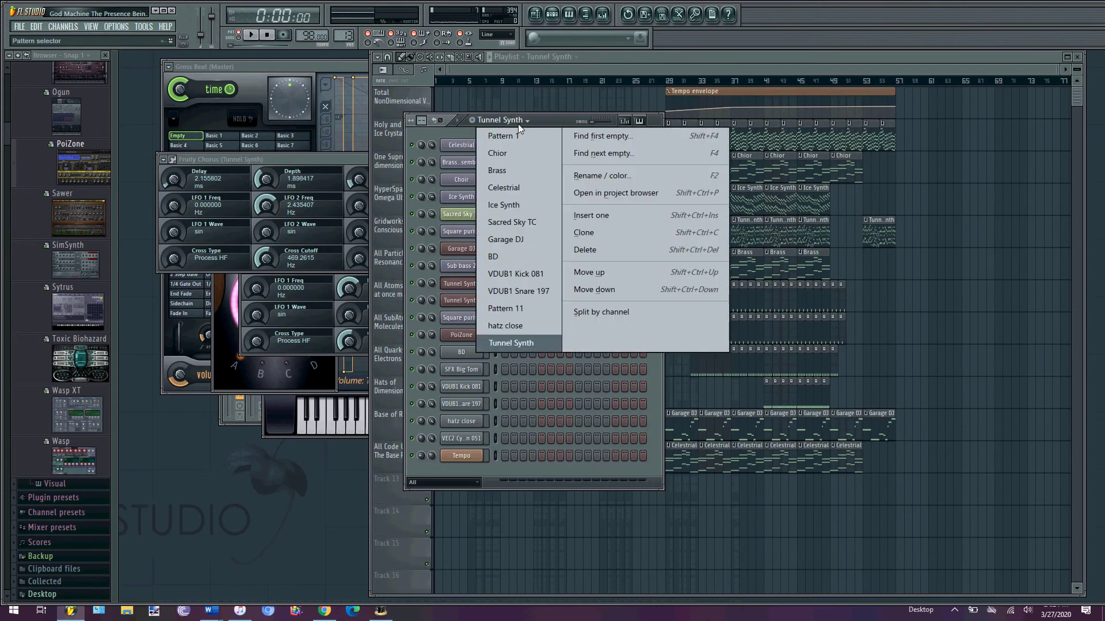
left_click(515, 124)
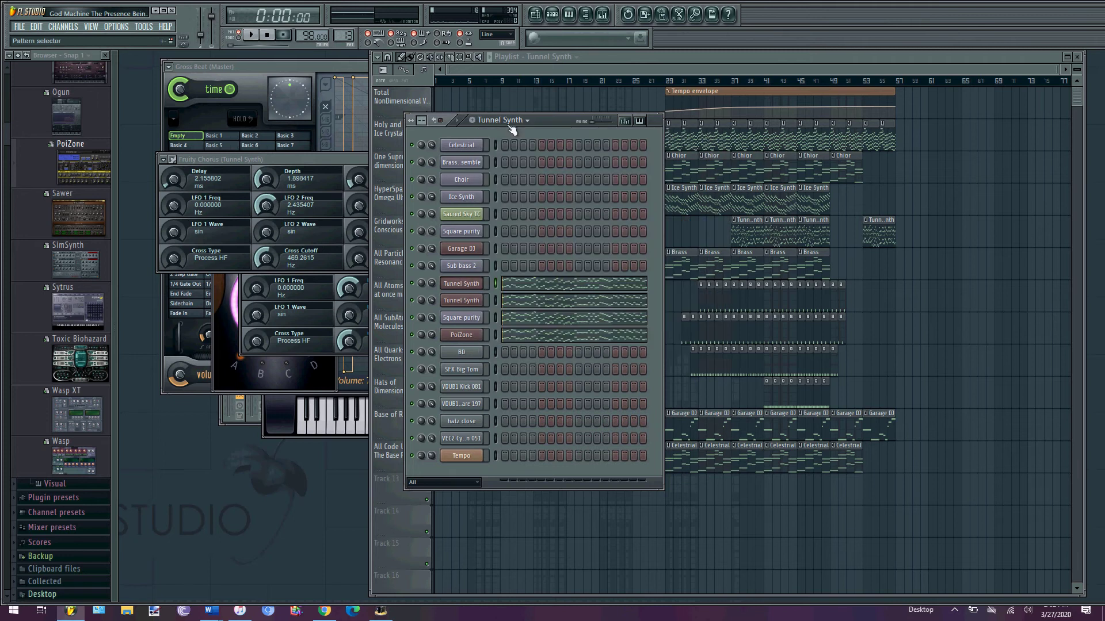
left_click(507, 124)
left_click(506, 125)
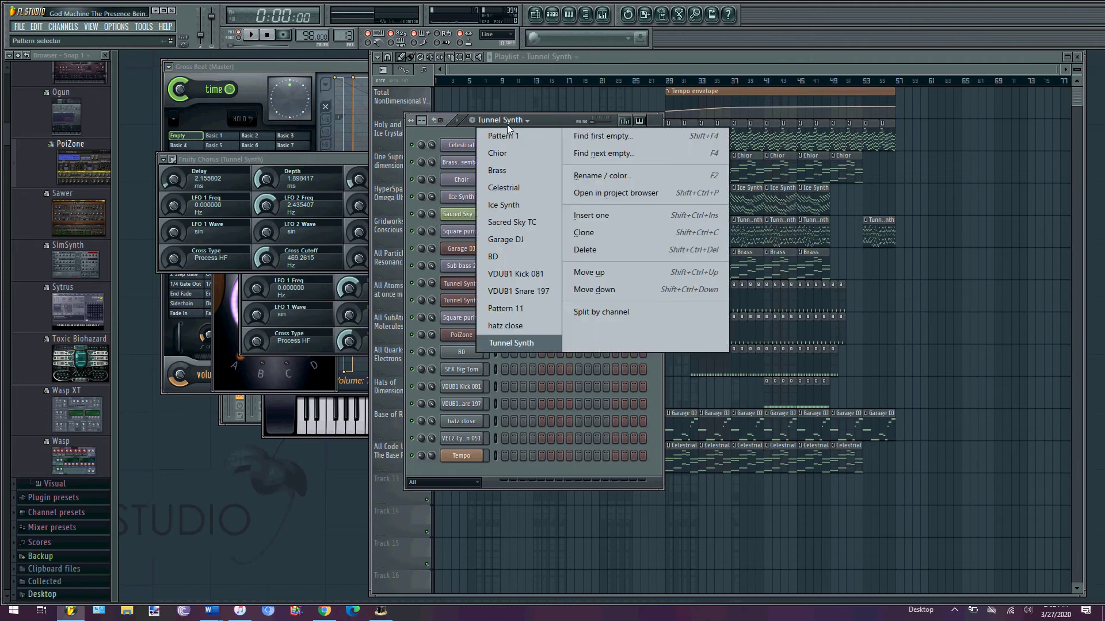
left_click(589, 214)
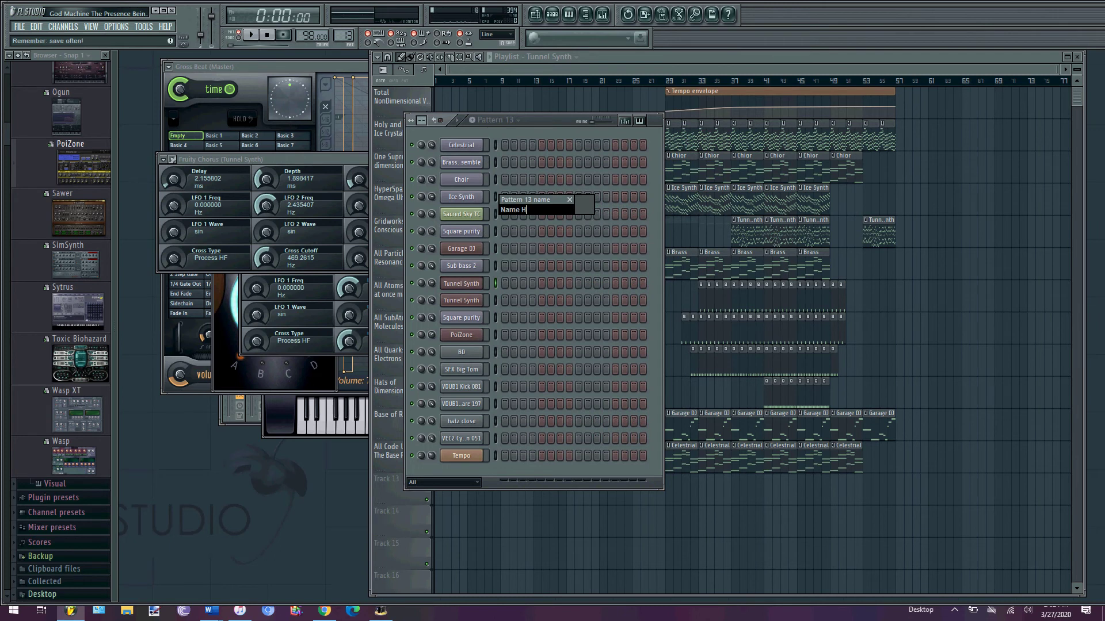
key("Return")
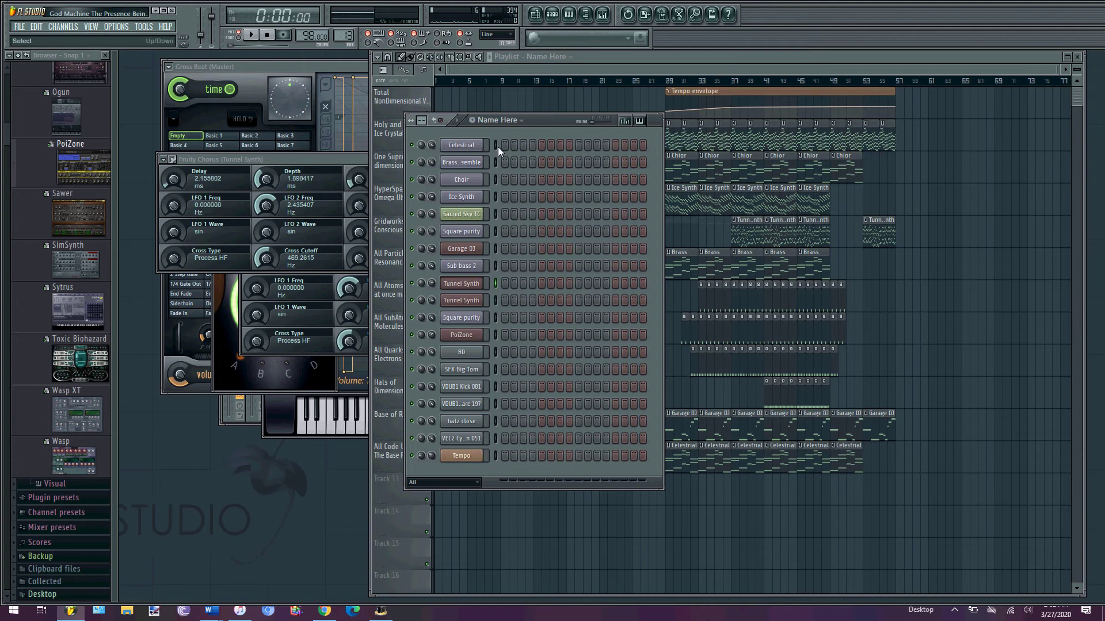
In the Garage DJ piano roll, add two-step notes in bar 1: A4 at steps 1, 3 and 9, and C5 at step 11.
right_click(482, 254)
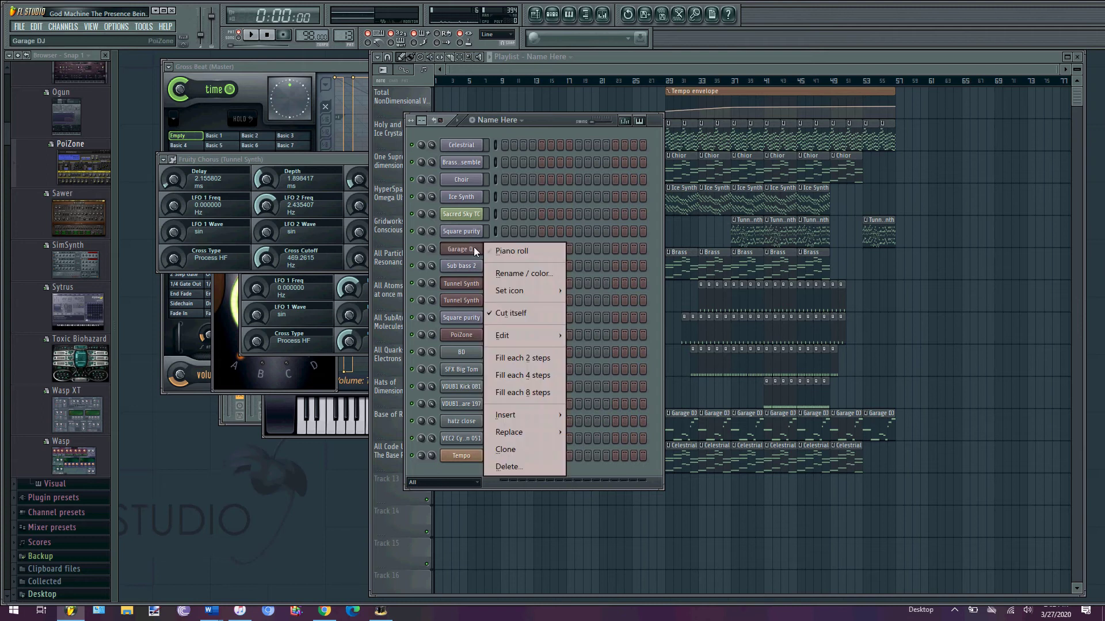
left_click(494, 252)
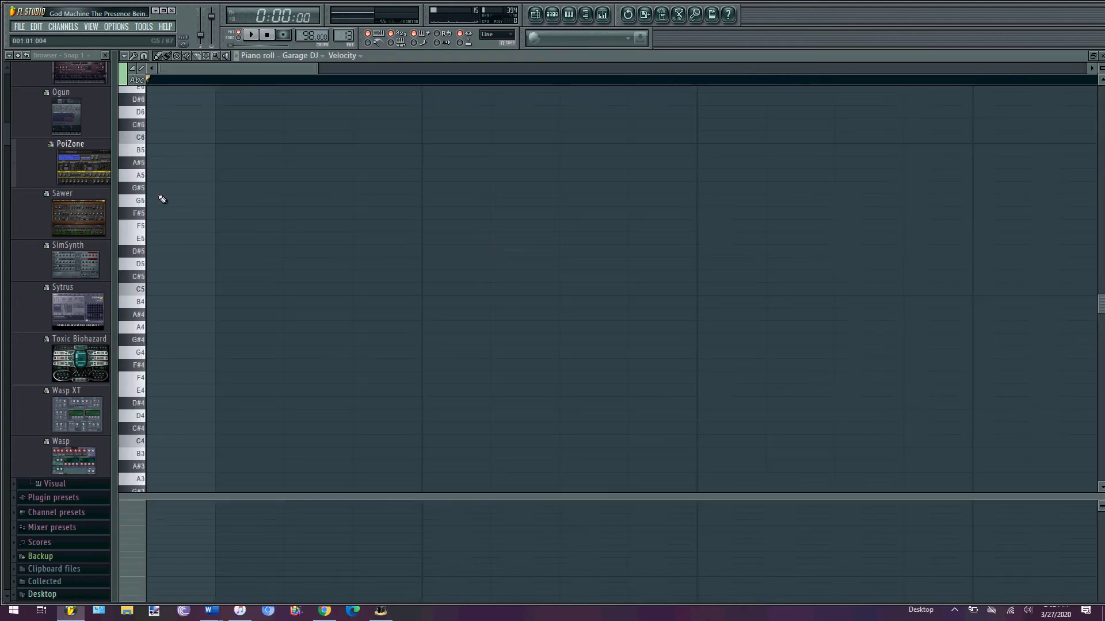
left_click(157, 334)
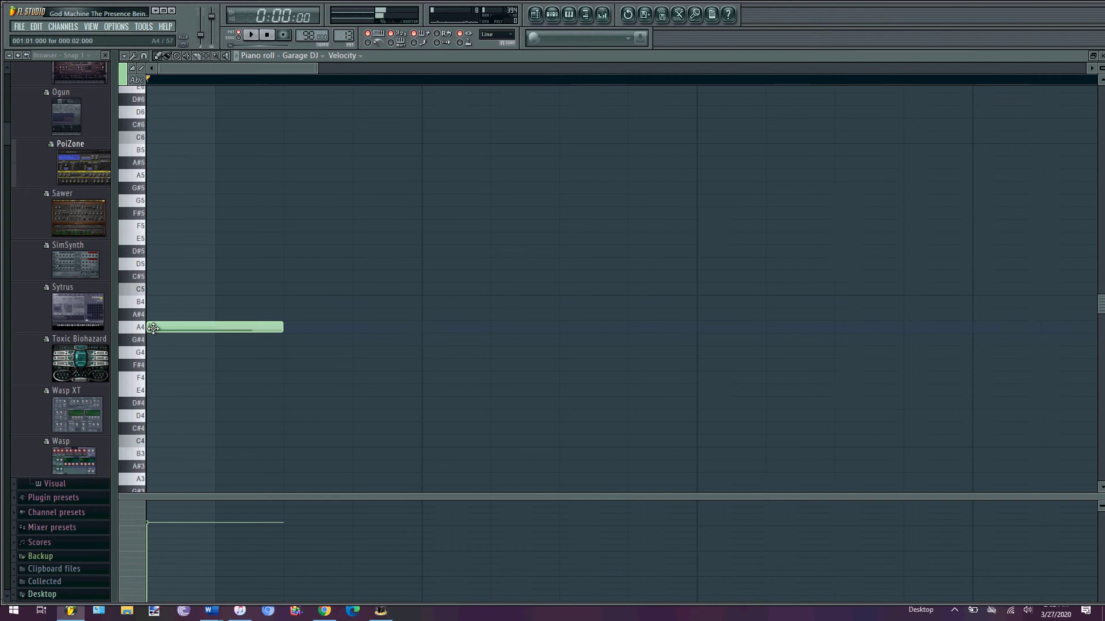
left_click_drag(317, 69, 1100, 165)
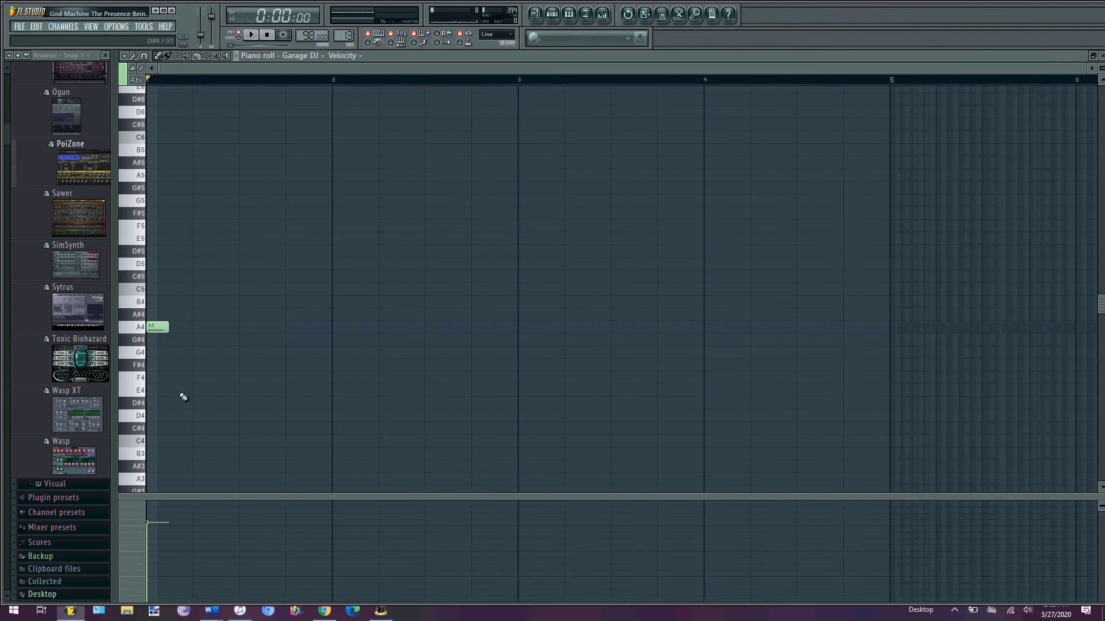
left_click(175, 328)
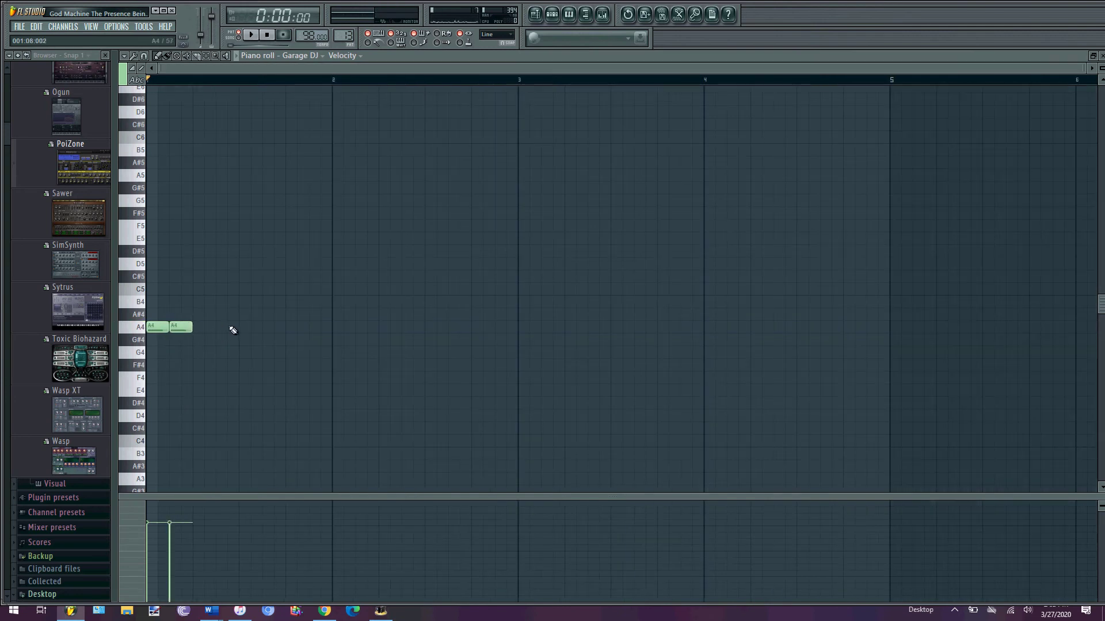
left_click(248, 326)
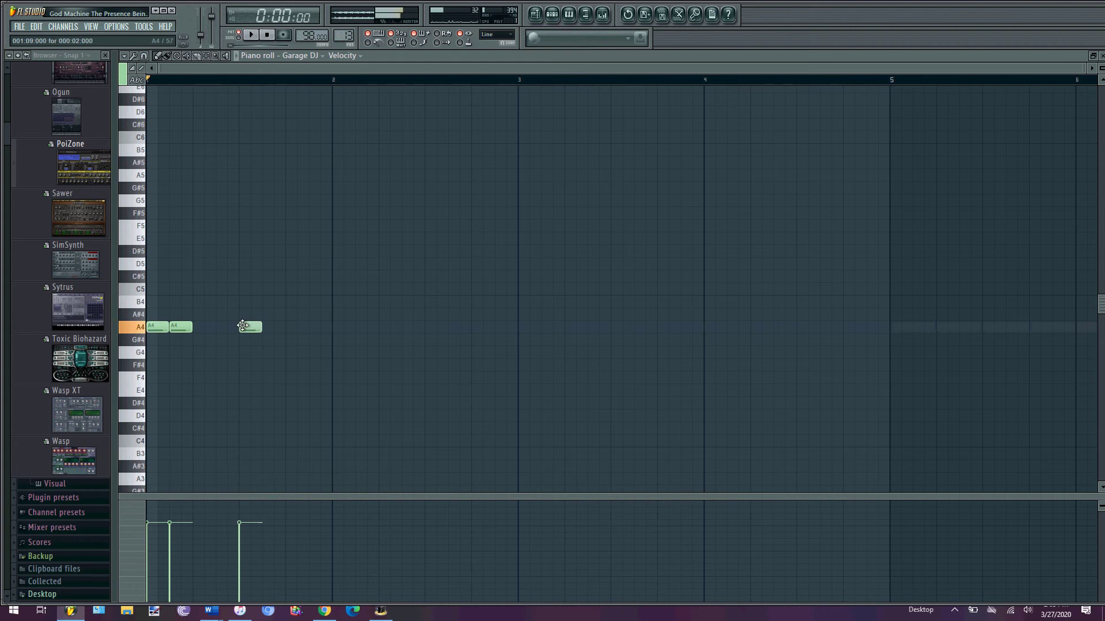
left_click(271, 290)
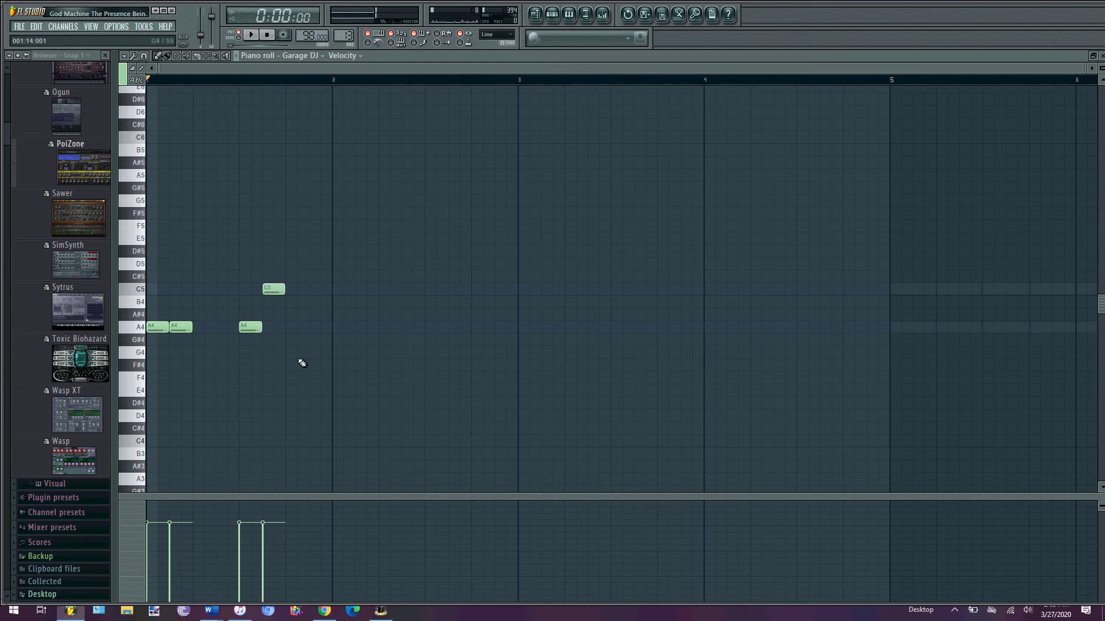
Play back the Garage DJ notes, lower the project tempo and play them again.
key("space")
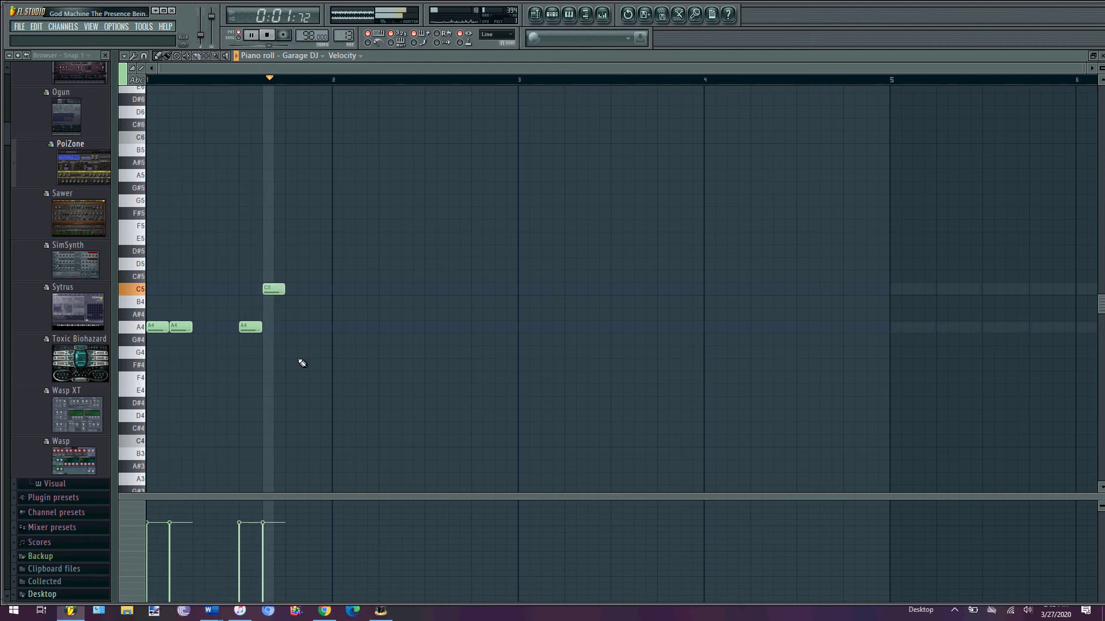
key("space")
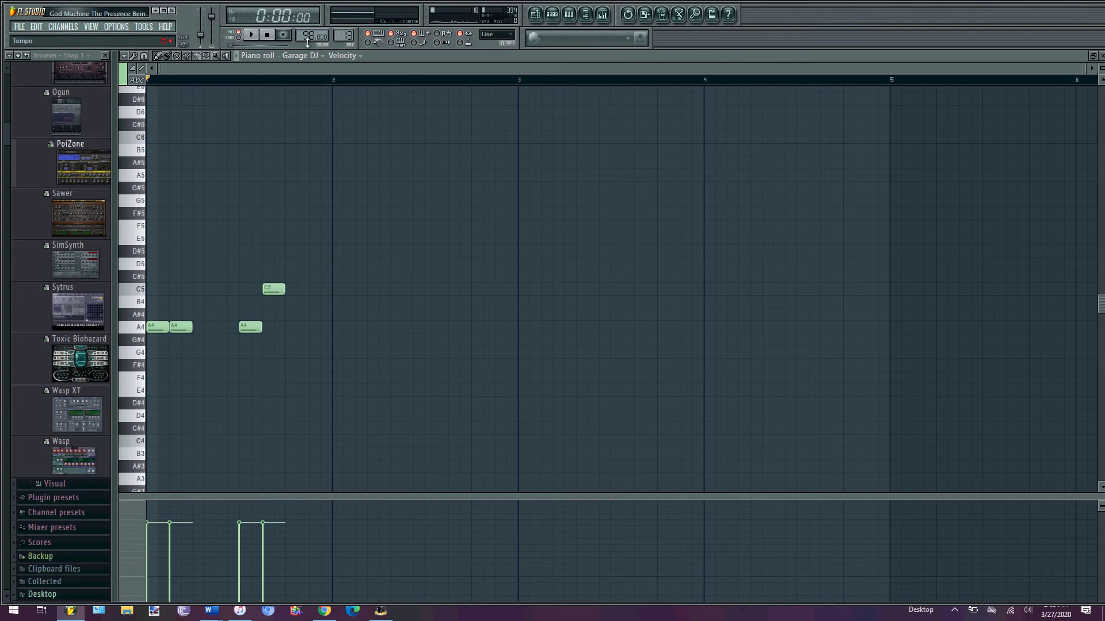
left_click_drag(309, 35, 309, 29)
left_click_drag(309, 30, 290, 40)
left_click(598, 338)
key("space")
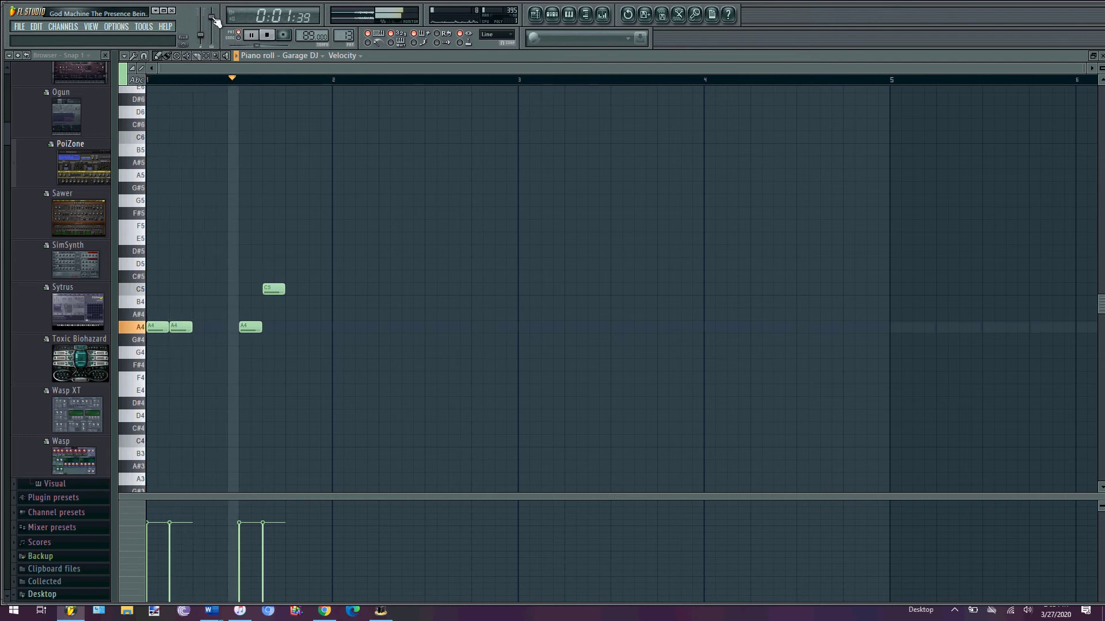
Lower the main pitch, play the Garage DJ notes again, and close the piano roll.
key("space")
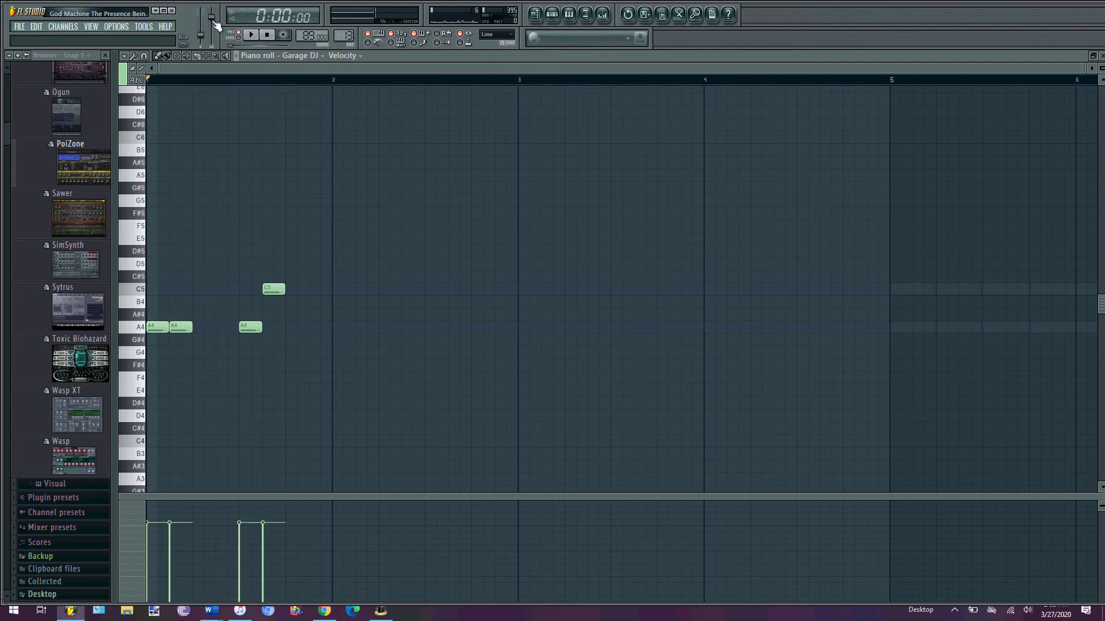
left_click_drag(215, 21, 214, 30)
key("space")
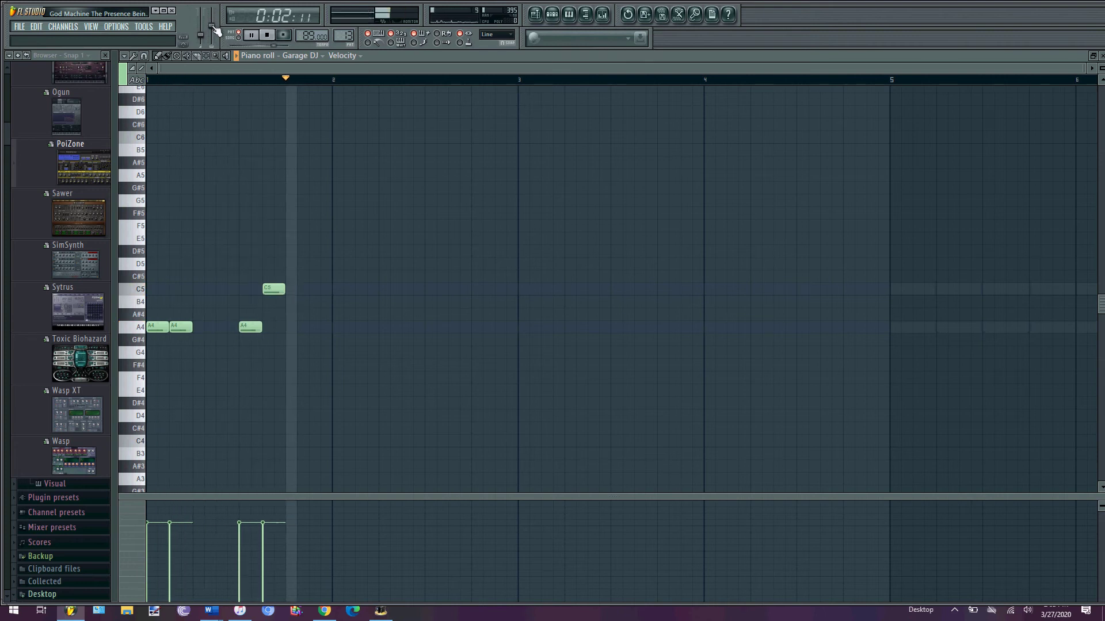
key("space")
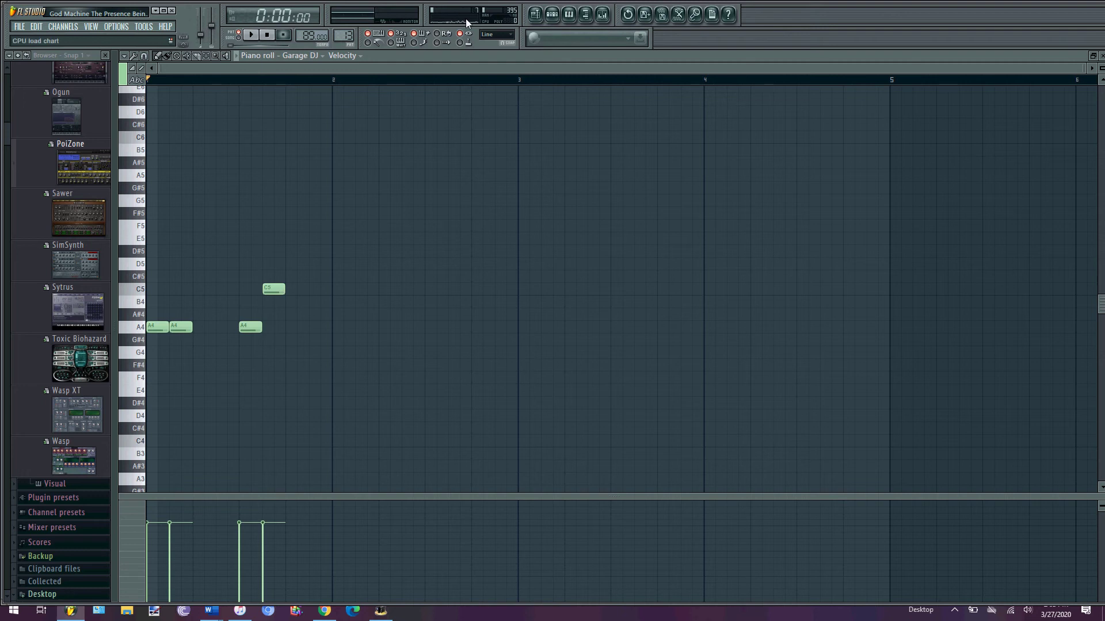
left_click(1101, 56)
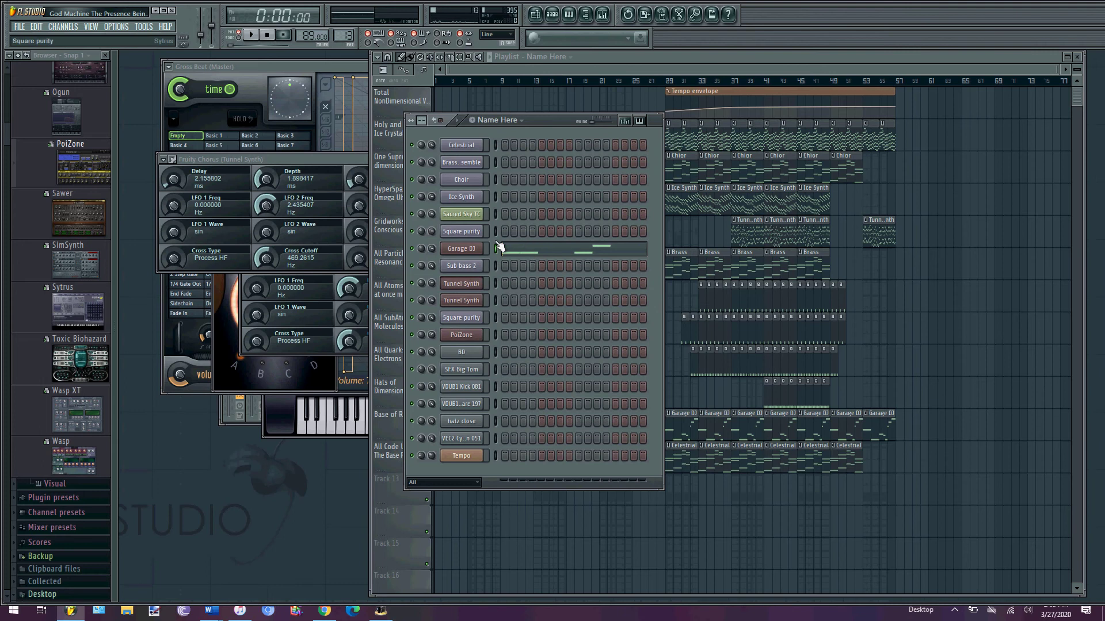
Delete the "Name Here" pattern from the channel rack's pattern list and confirm the deletion.
left_click(504, 120)
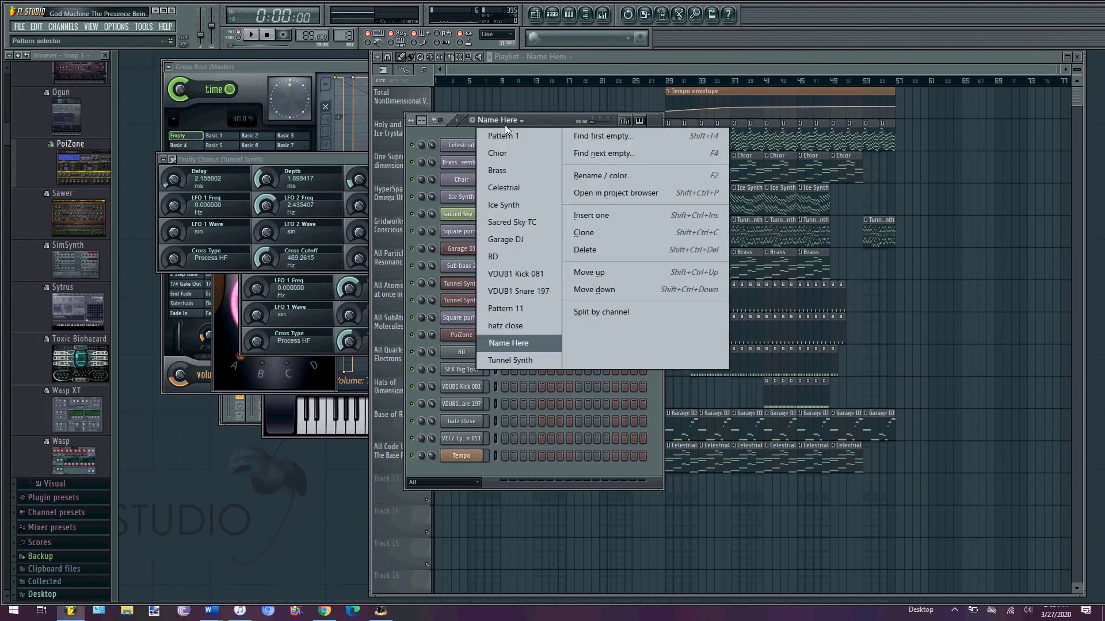
left_click(537, 343)
left_click(516, 120)
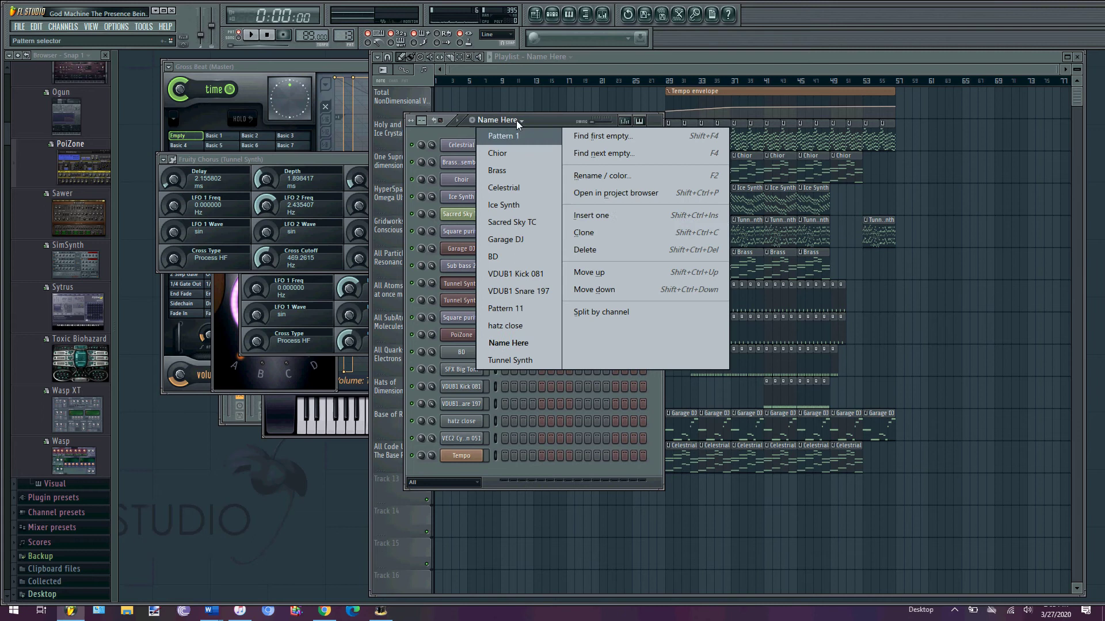
left_click(600, 247)
key("Return")
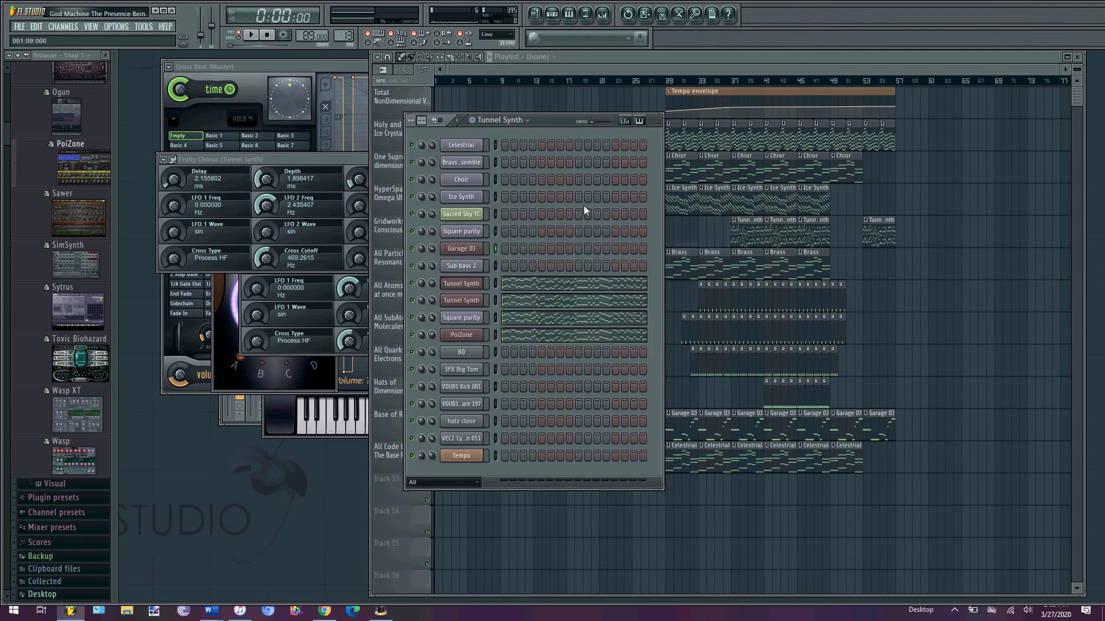
Switch to the BD pattern and load the BD sample from the Dubstep Samples folder onto the BD channel.
left_click(516, 119)
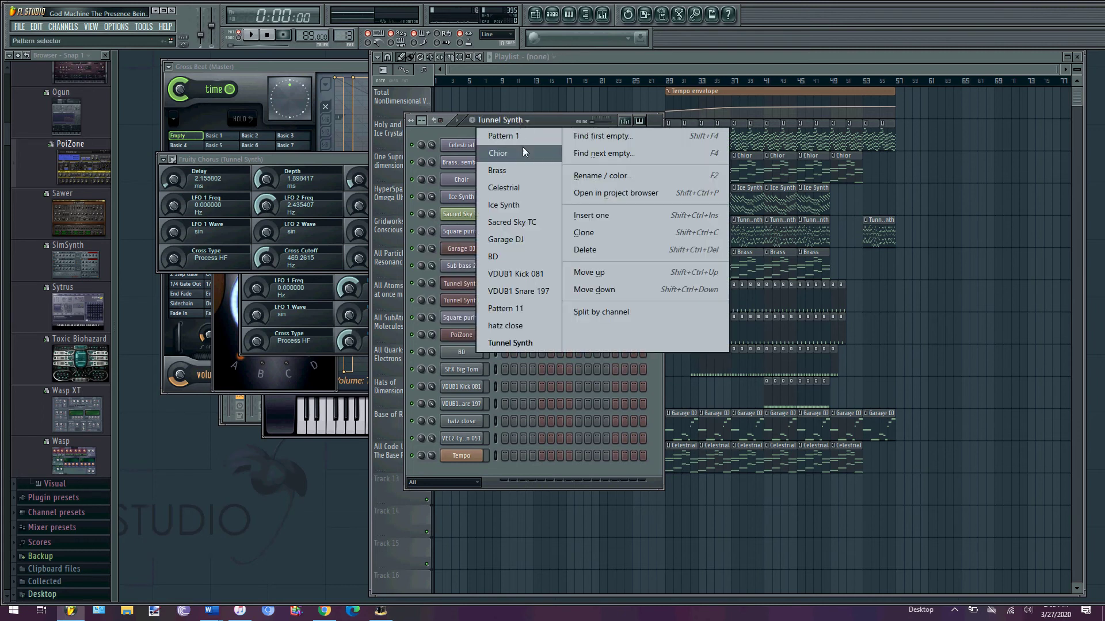
left_click(523, 256)
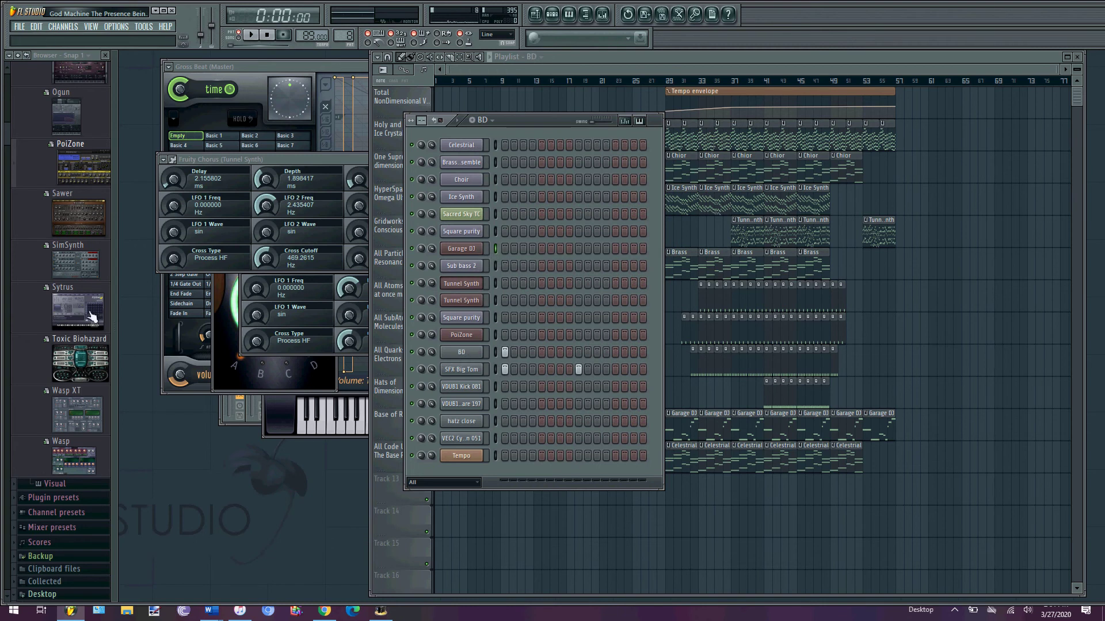
left_click_drag(8, 137, 8, 196)
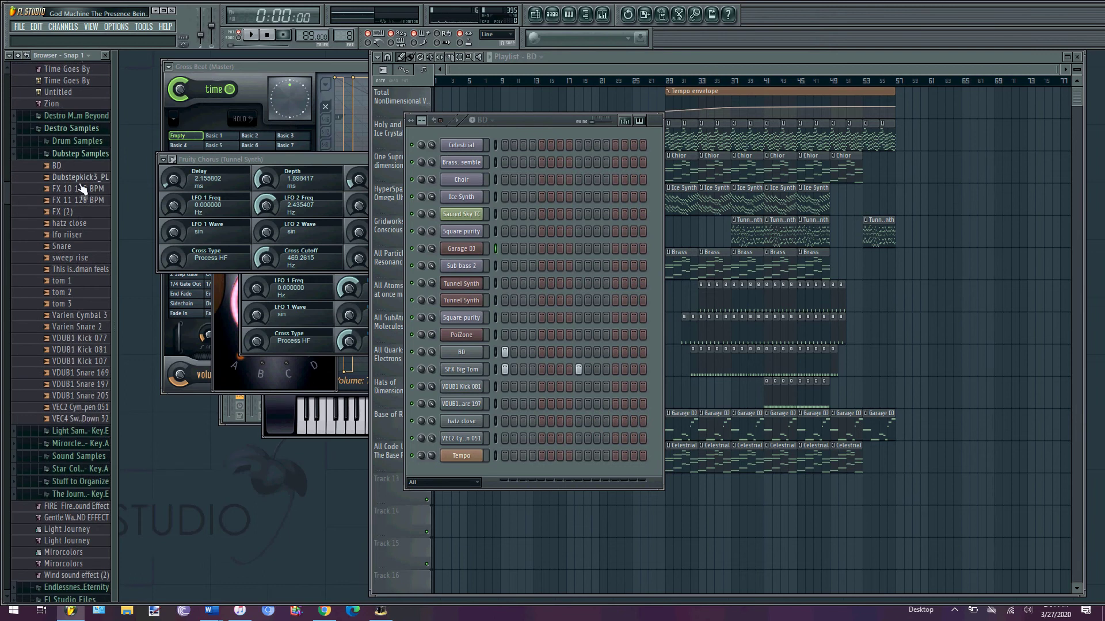
left_click_drag(55, 166, 455, 351)
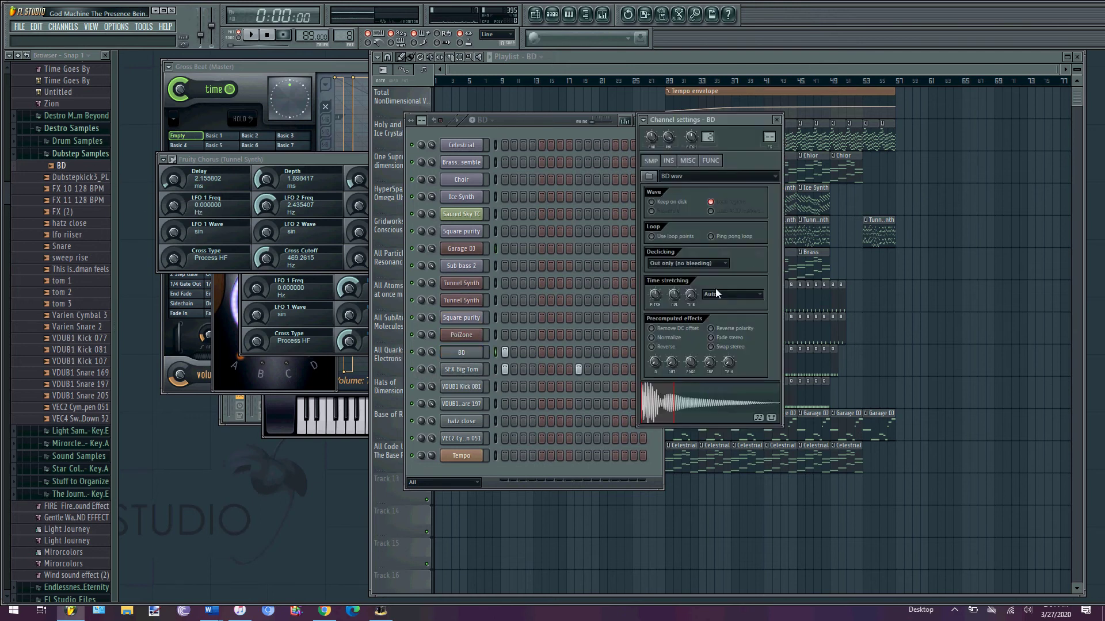
left_click(776, 120)
Play back the BD pattern and bring the playlist to the front.
key("space")
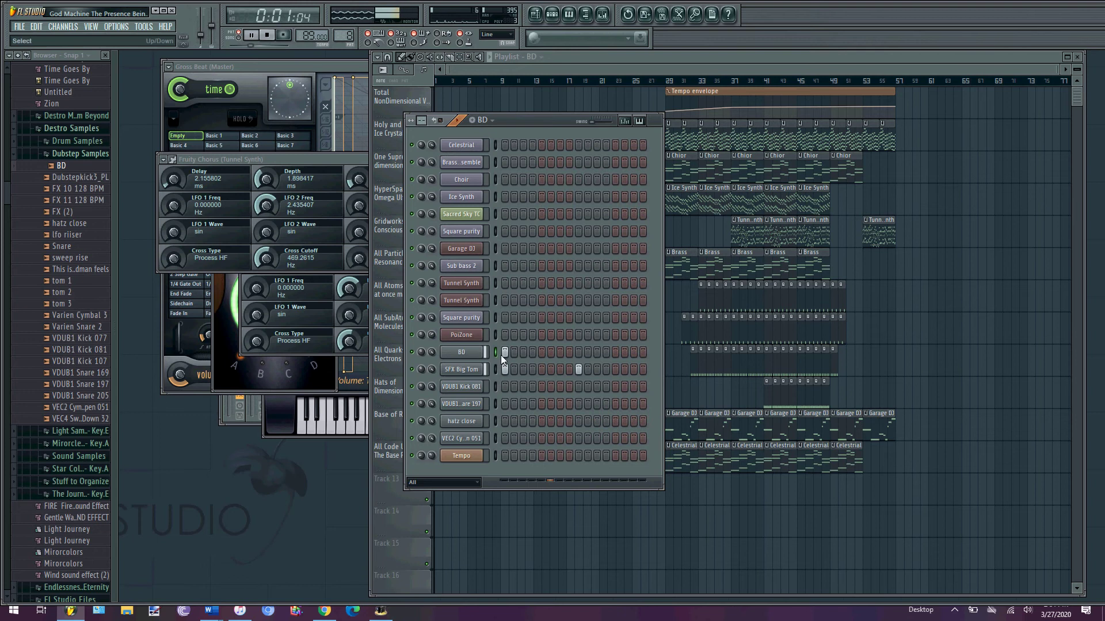
key("space")
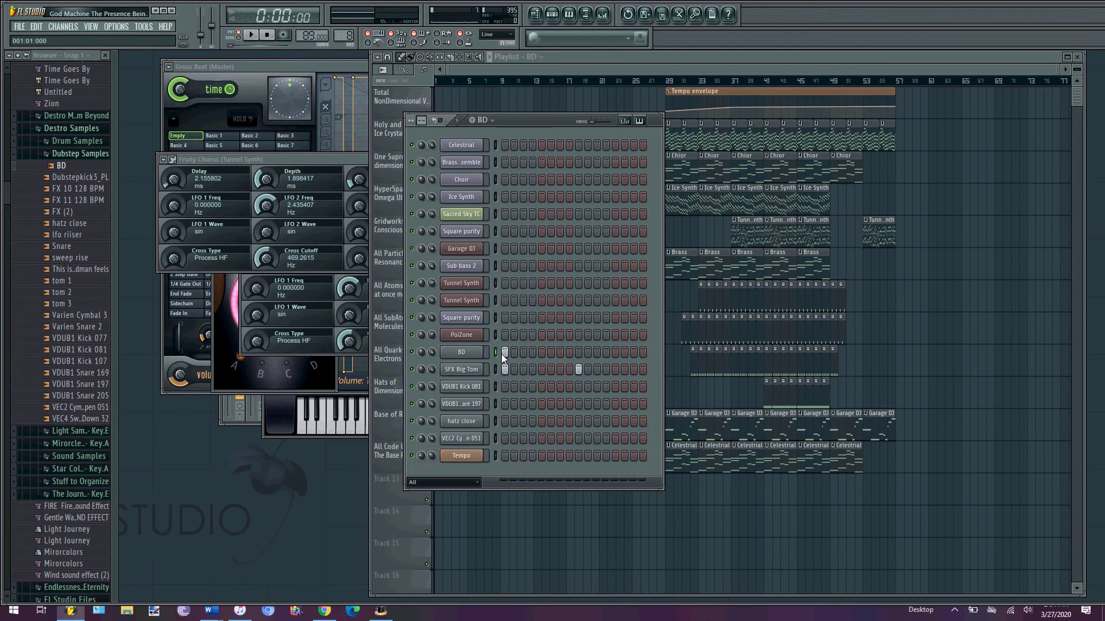
left_click(251, 35)
left_click(546, 65)
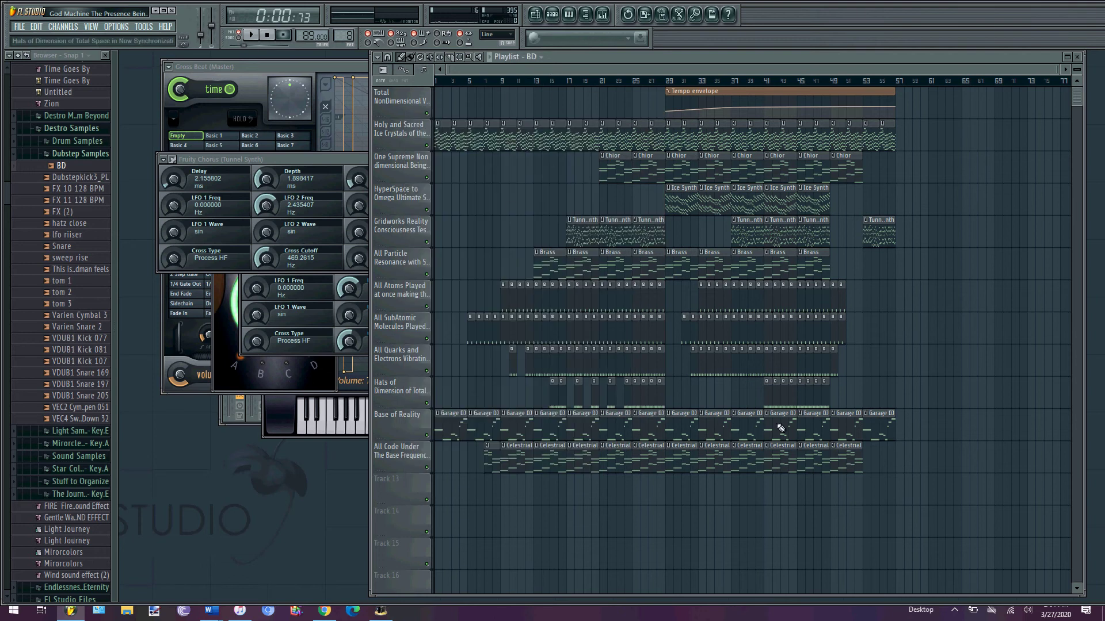
Review the playlist's clip sources, shift the playlist window slightly, and play the arrangement from the start in song mode.
left_click(541, 56)
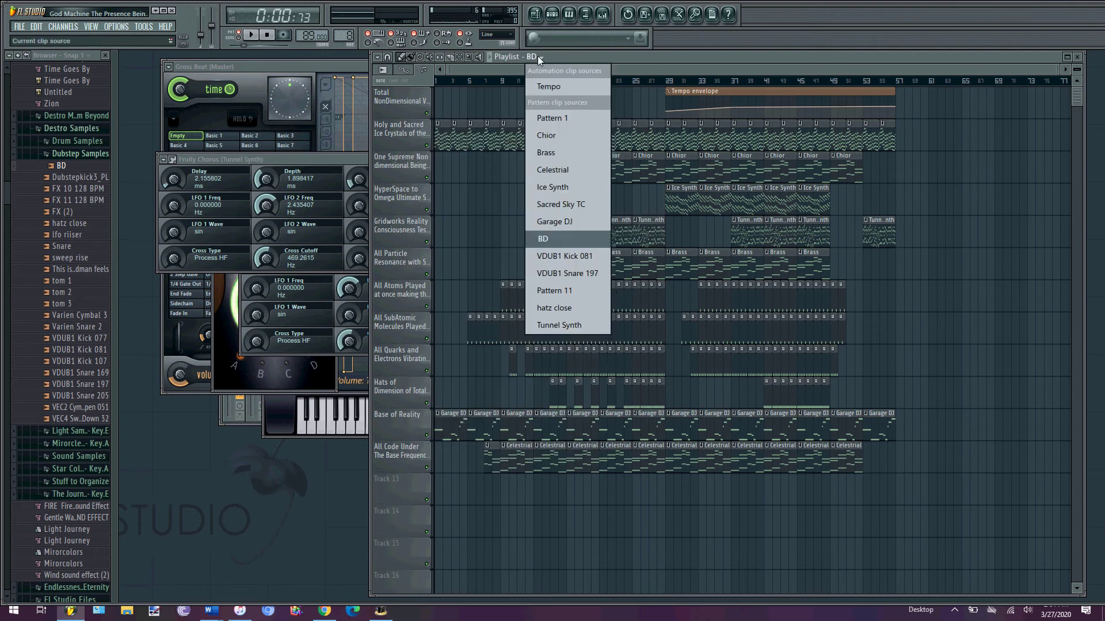
left_click(591, 57)
left_click_drag(592, 56, 581, 77)
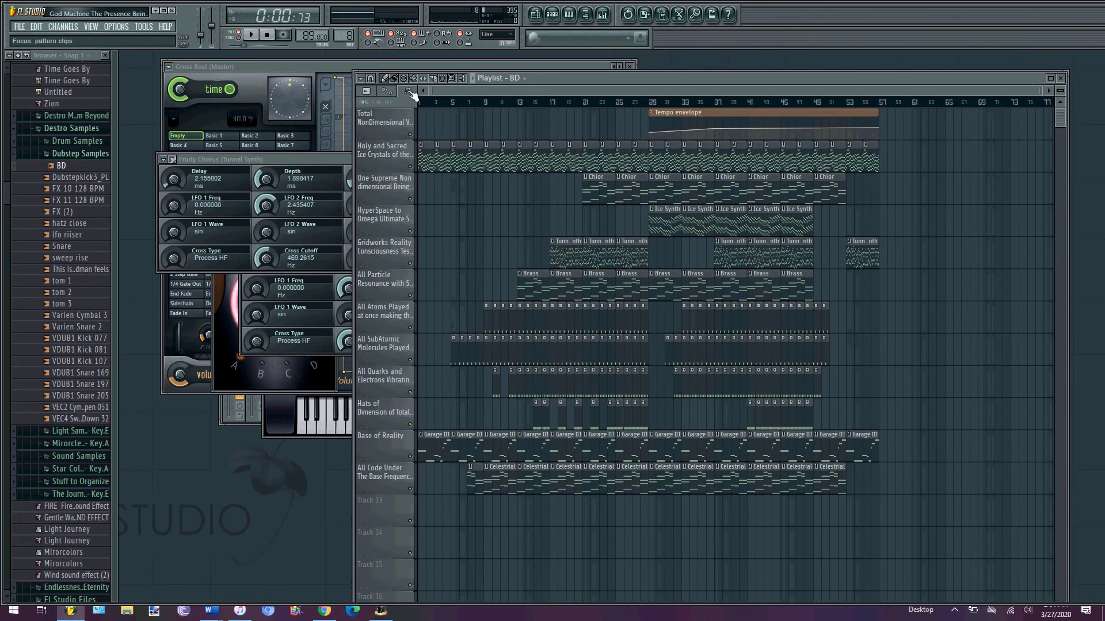
left_click_drag(435, 103, 419, 103)
left_click(251, 35)
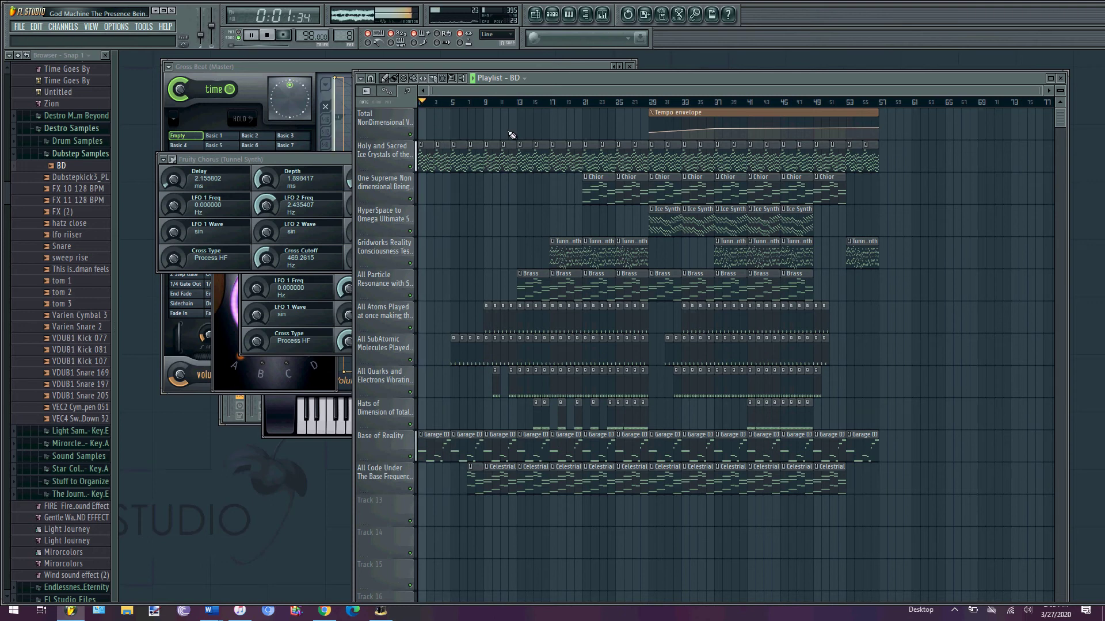
key("space")
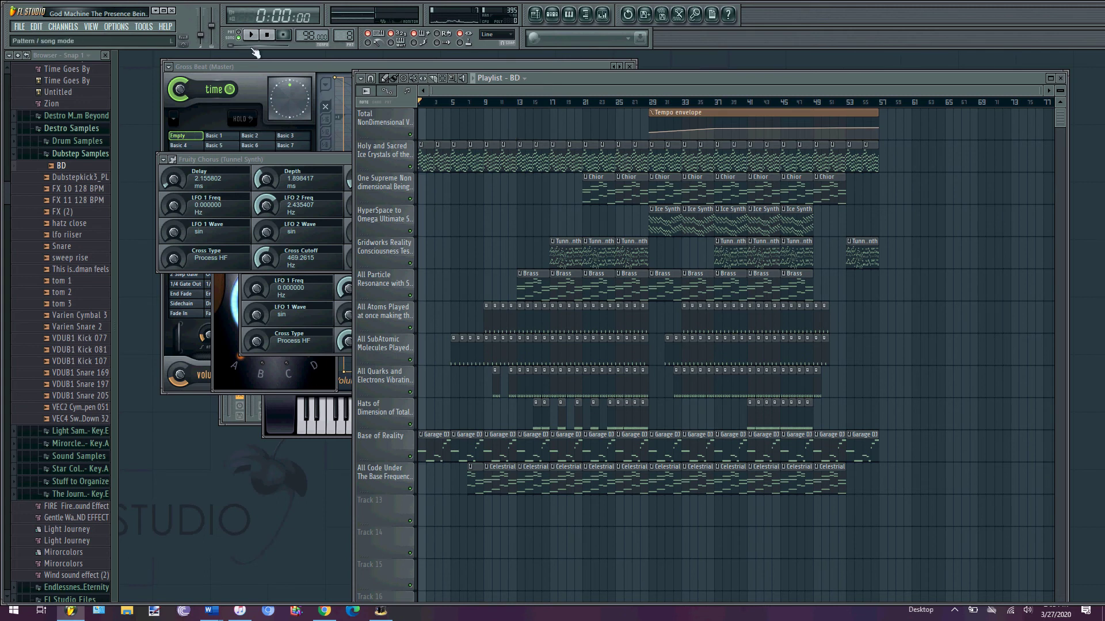
Switch to pattern mode and play the BD pattern with the channel rack shown.
left_click(239, 33)
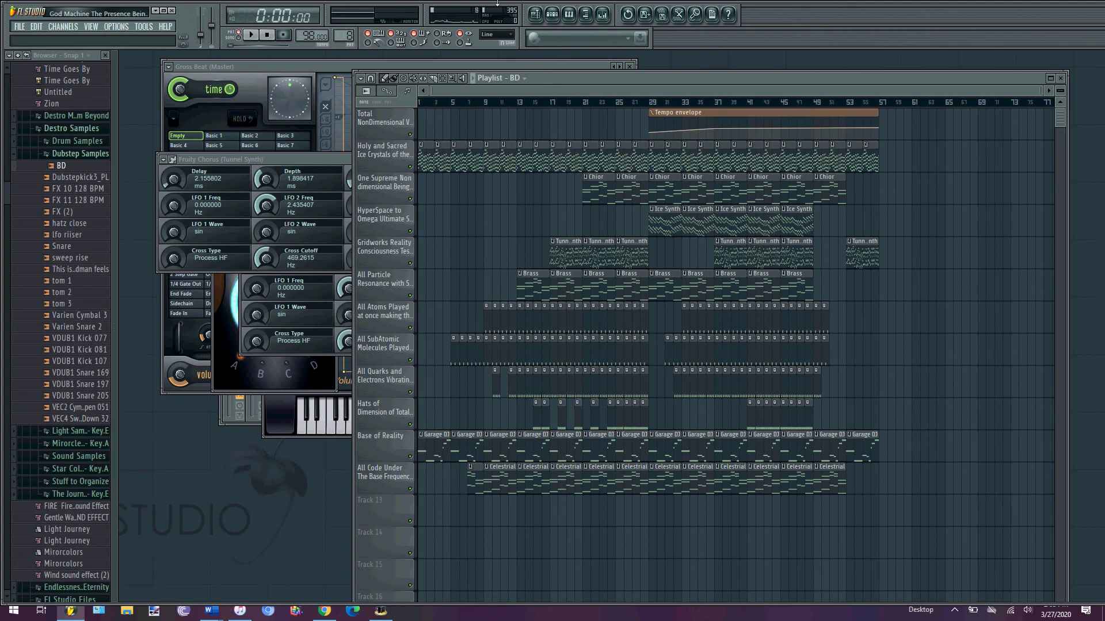
left_click(552, 15)
key("space")
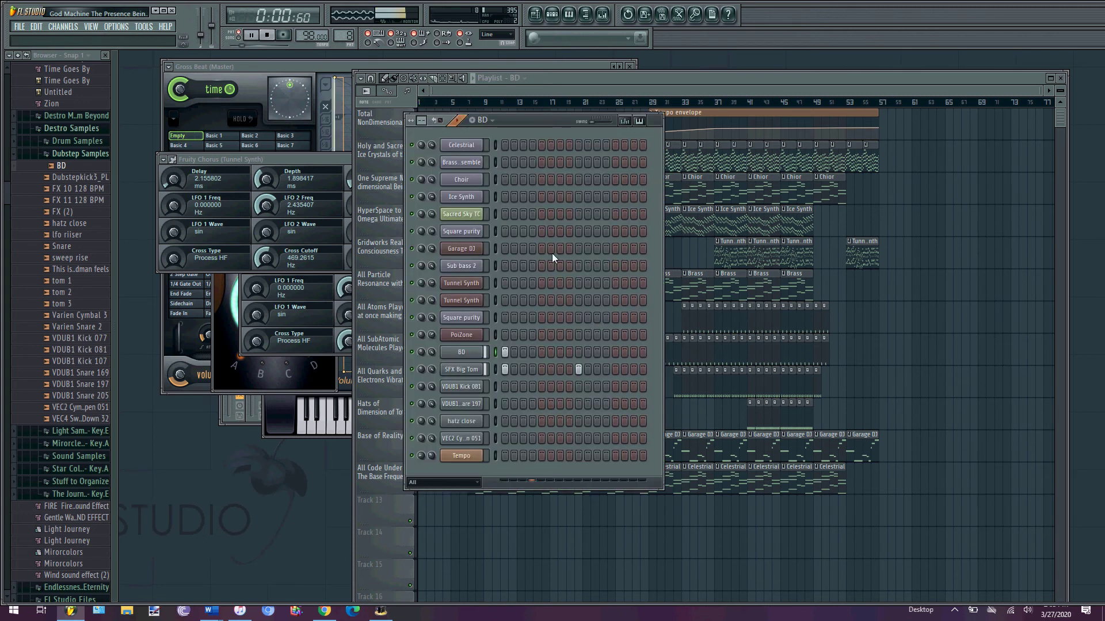
key("space")
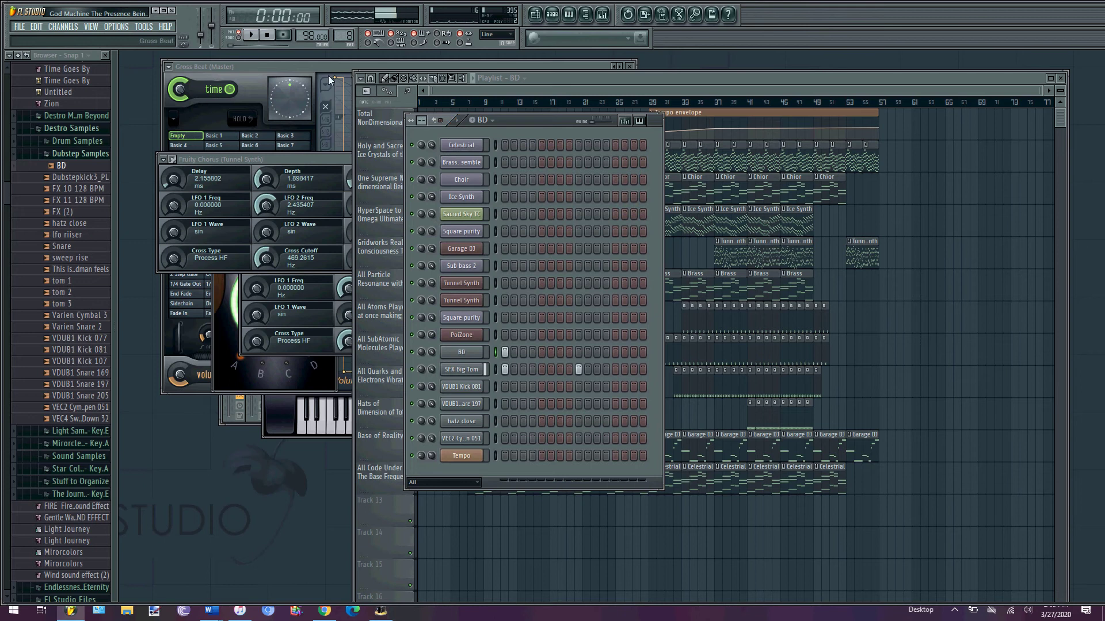
Choose Celestial as the playlist's current clip source and play it in pattern mode.
left_click(592, 91)
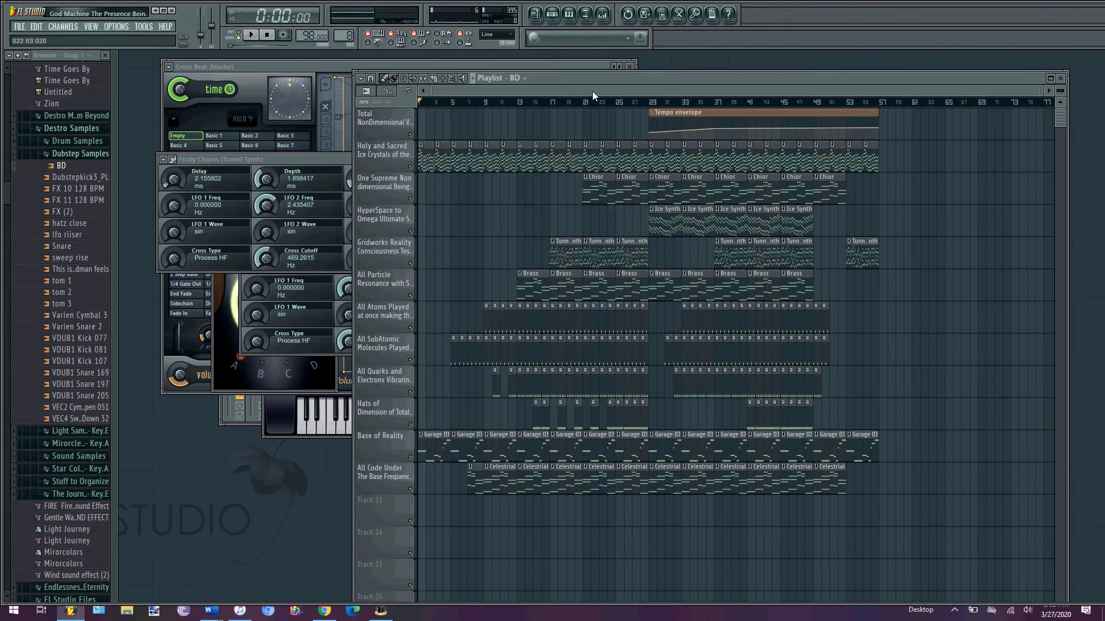
left_click(513, 78)
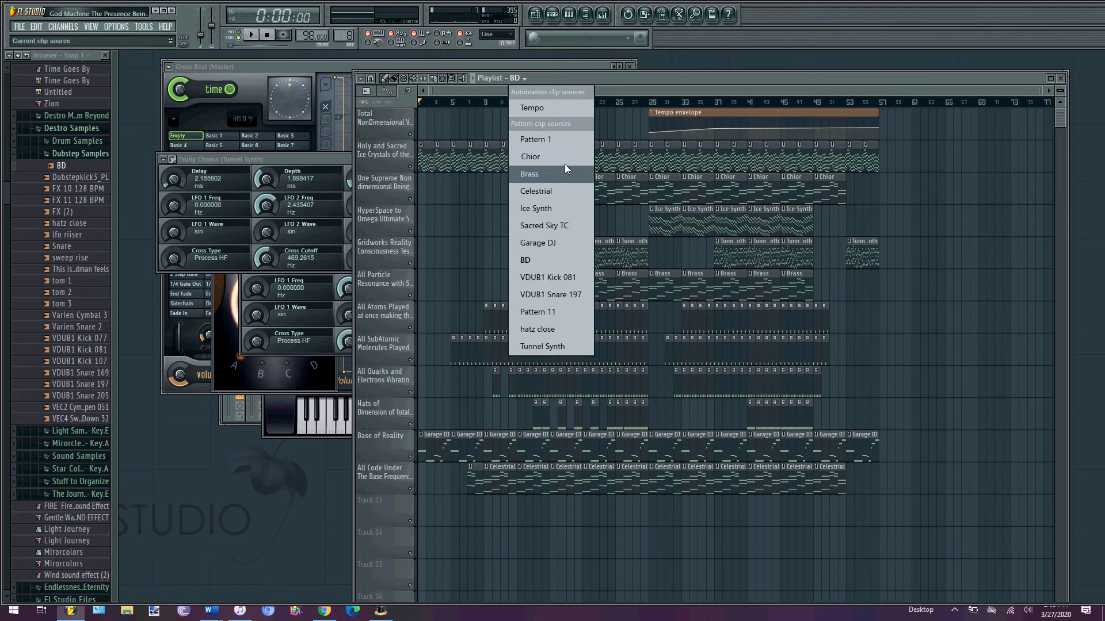
left_click(561, 191)
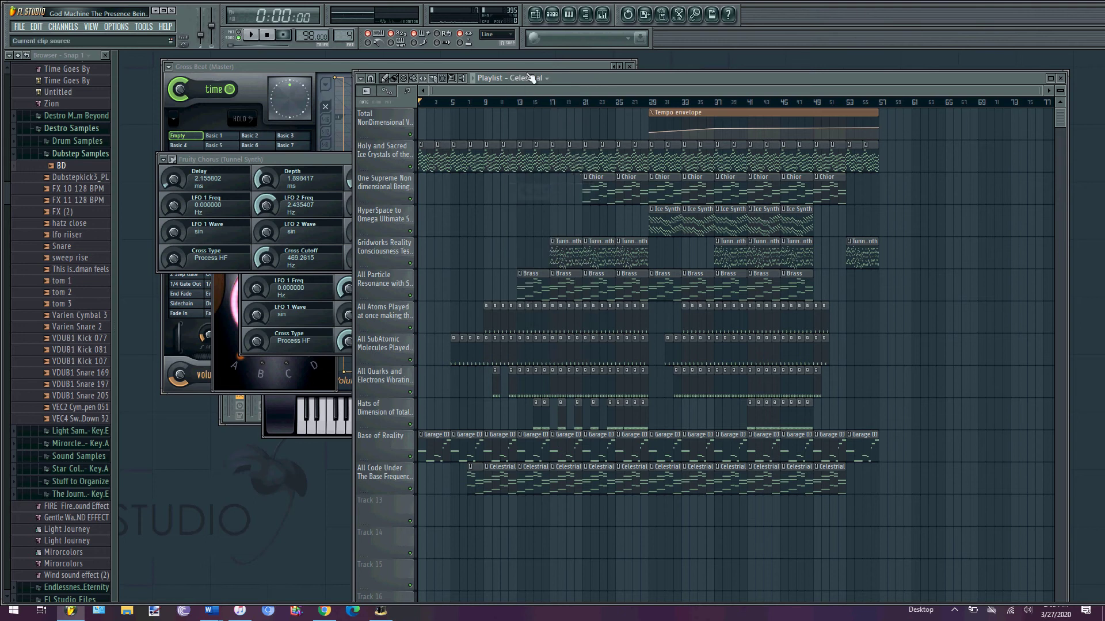
left_click(236, 35)
key("space")
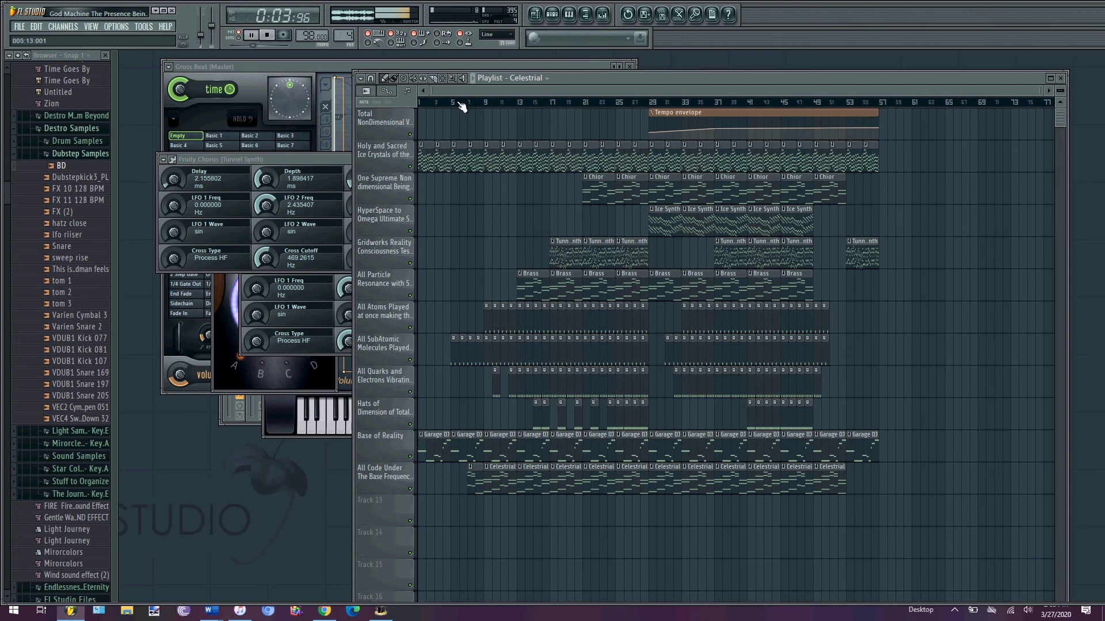
key("space")
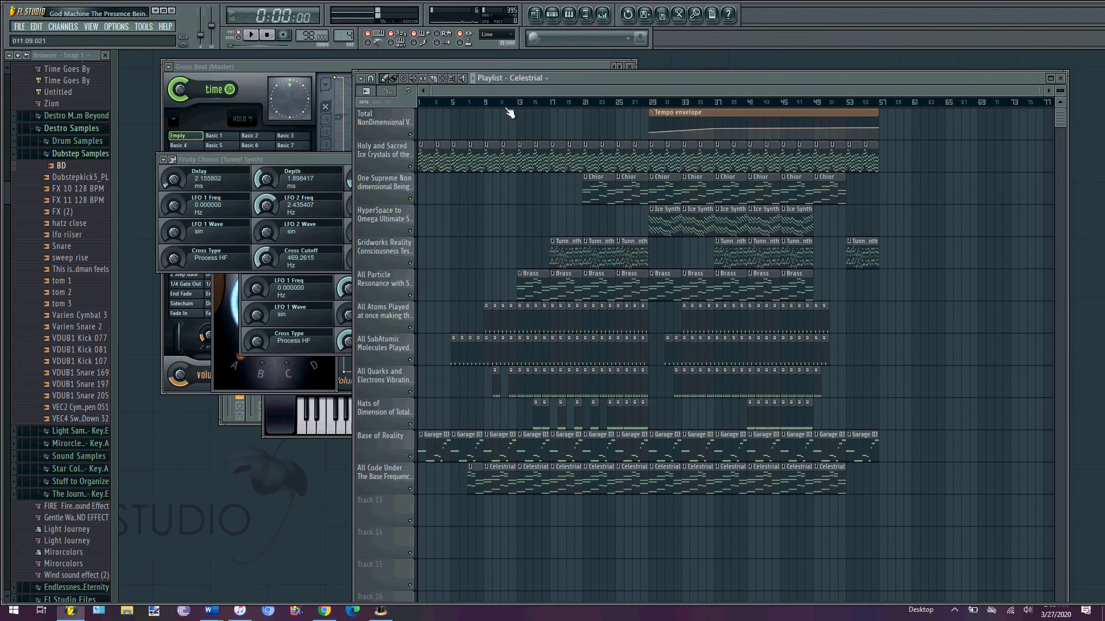
Play the Celestial pattern with the channel rack open, switch to the Chior pattern and stop playback.
left_click(551, 15)
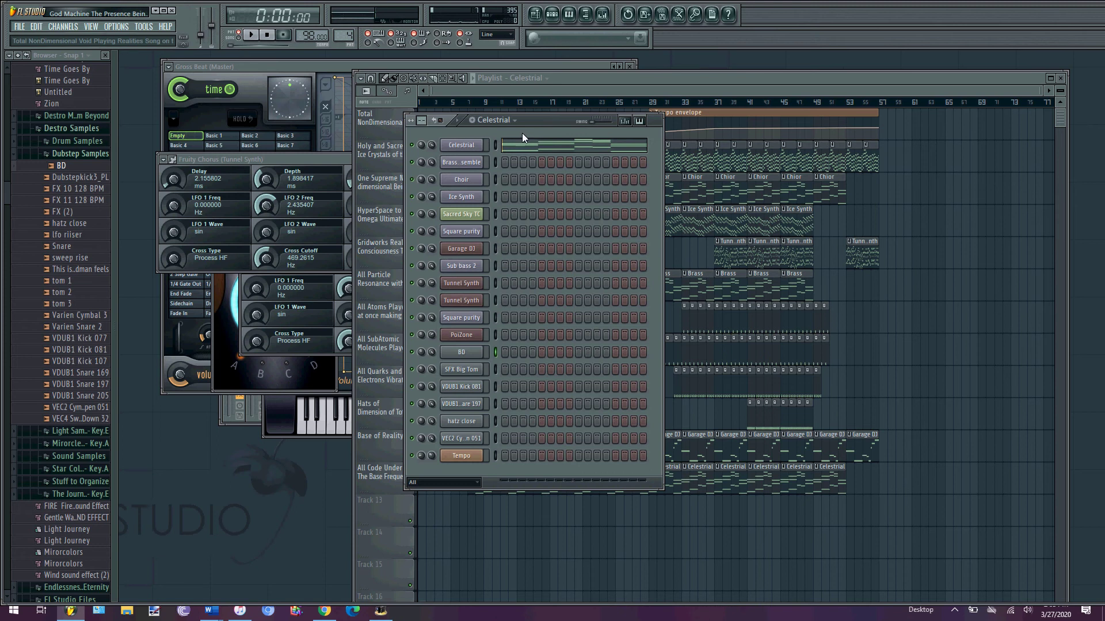
key("space")
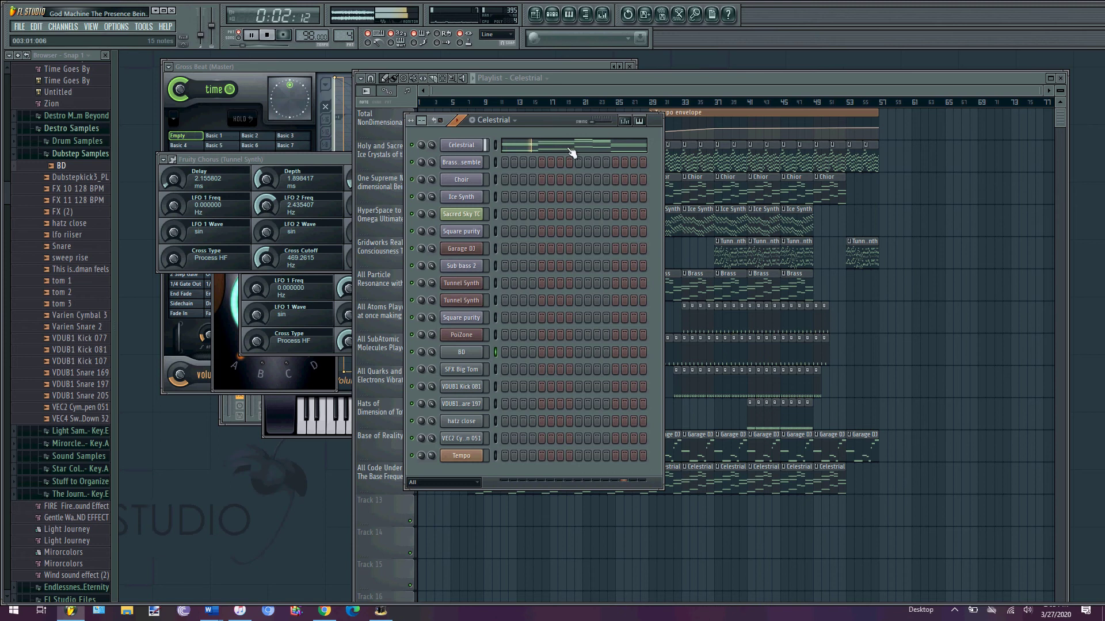
left_click(510, 130)
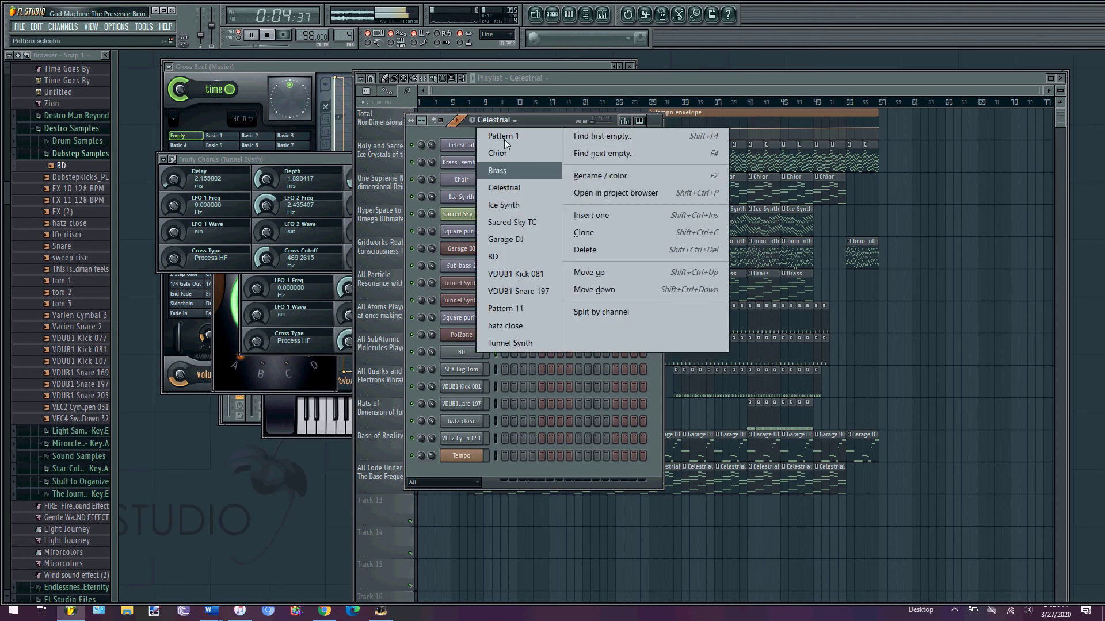
left_click(519, 156)
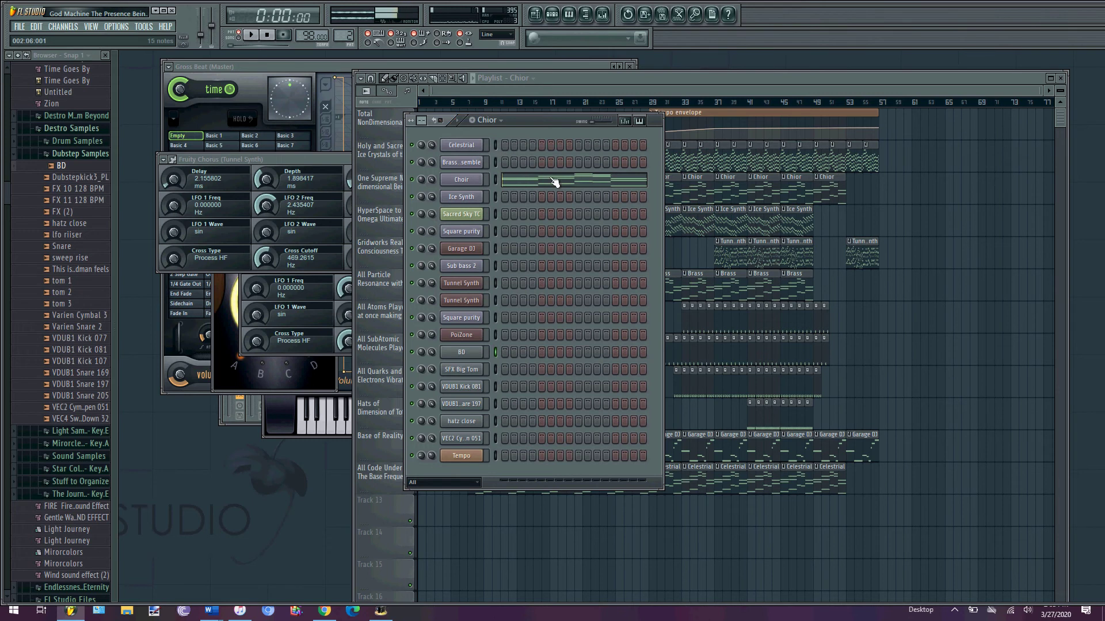
key("space")
On the "One Supreme Non dimensional Being" playlist track, try a Chior clip at bar 5, remove it, and place one at bar 1.
left_click(520, 96)
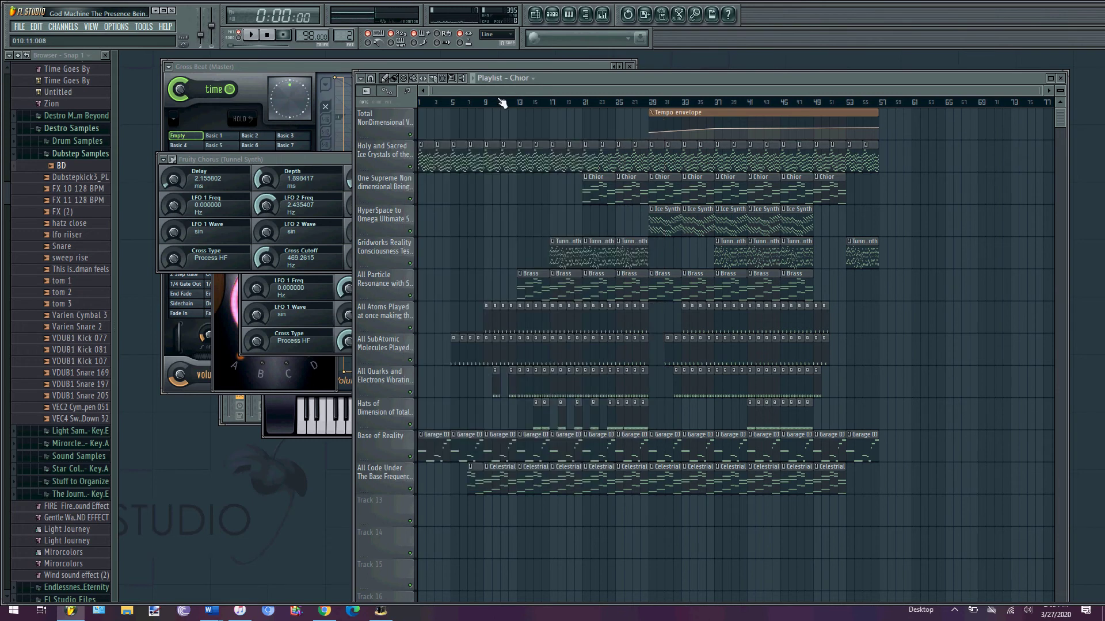
left_click(430, 104)
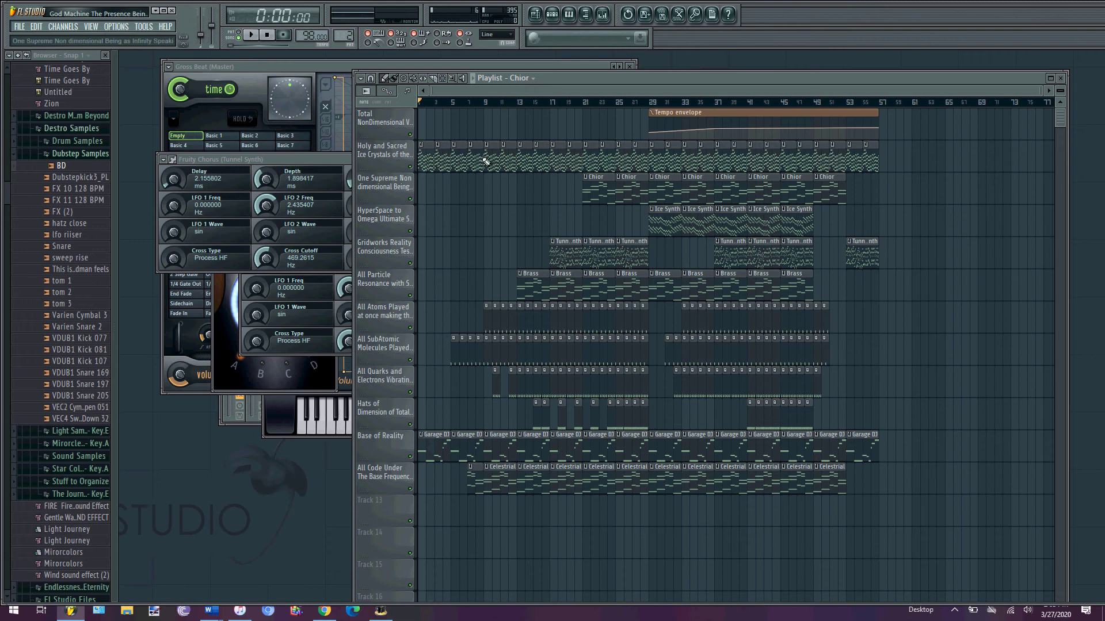
left_click(451, 197)
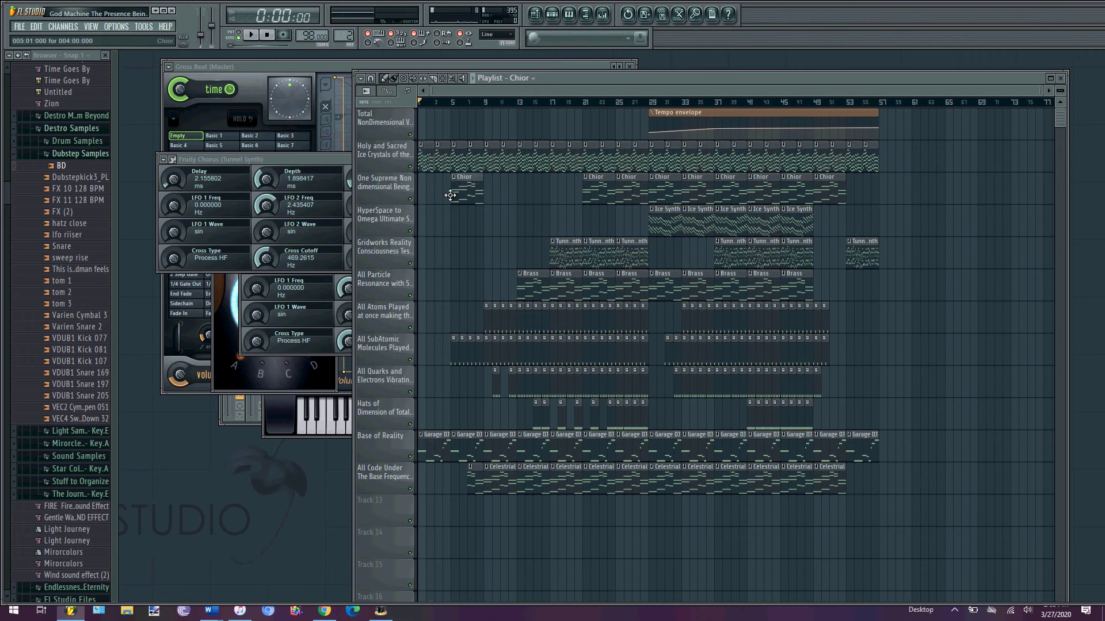
right_click(458, 194)
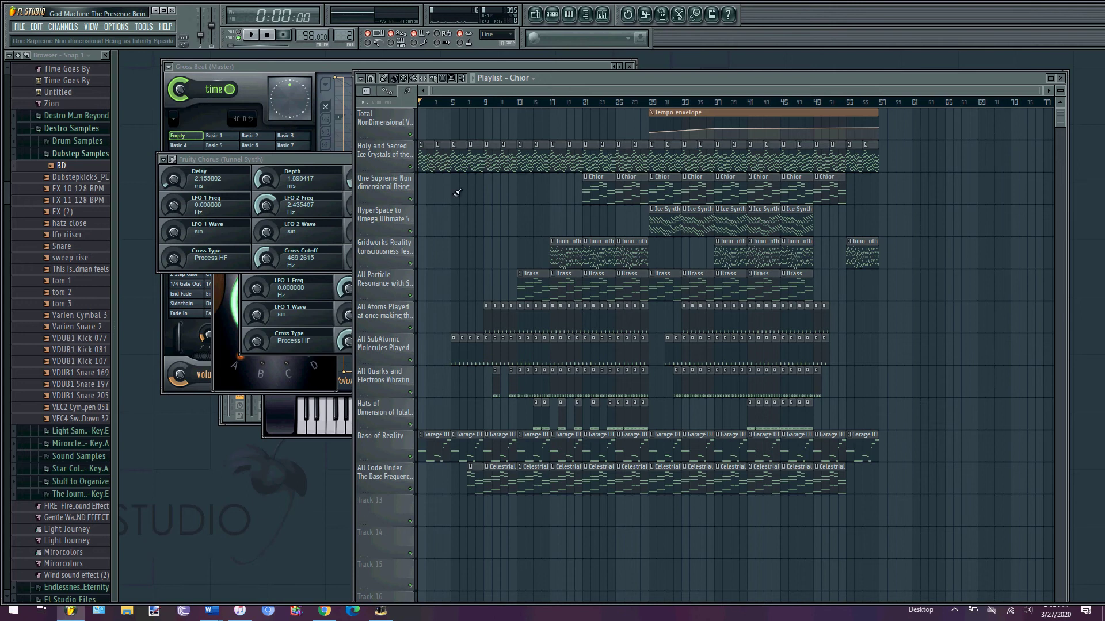
left_click(426, 191)
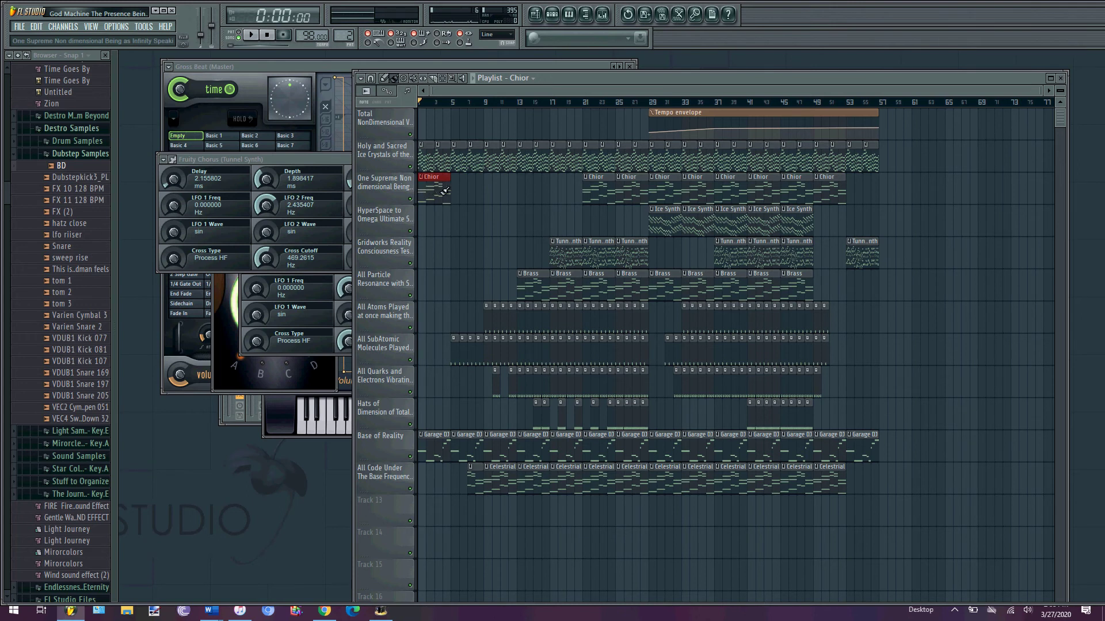
Paint Chior clips through bar 16 on the "One Supreme Non dimensional Being" track, and delete every clip before bar 21.
left_click_drag(446, 192, 527, 190)
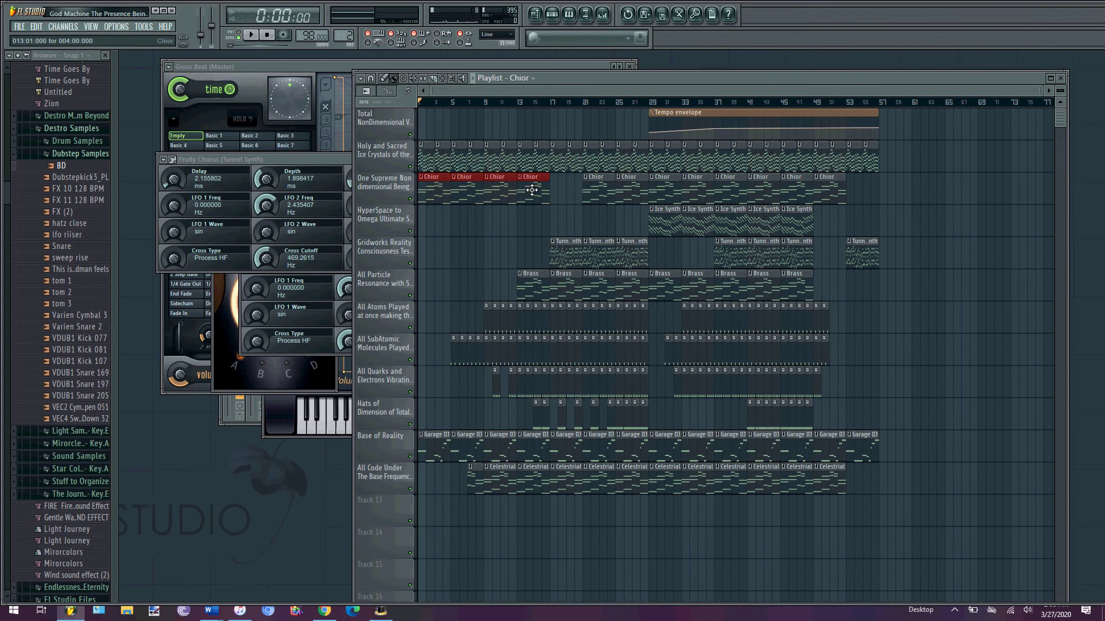
right_click(507, 189)
right_click(526, 189)
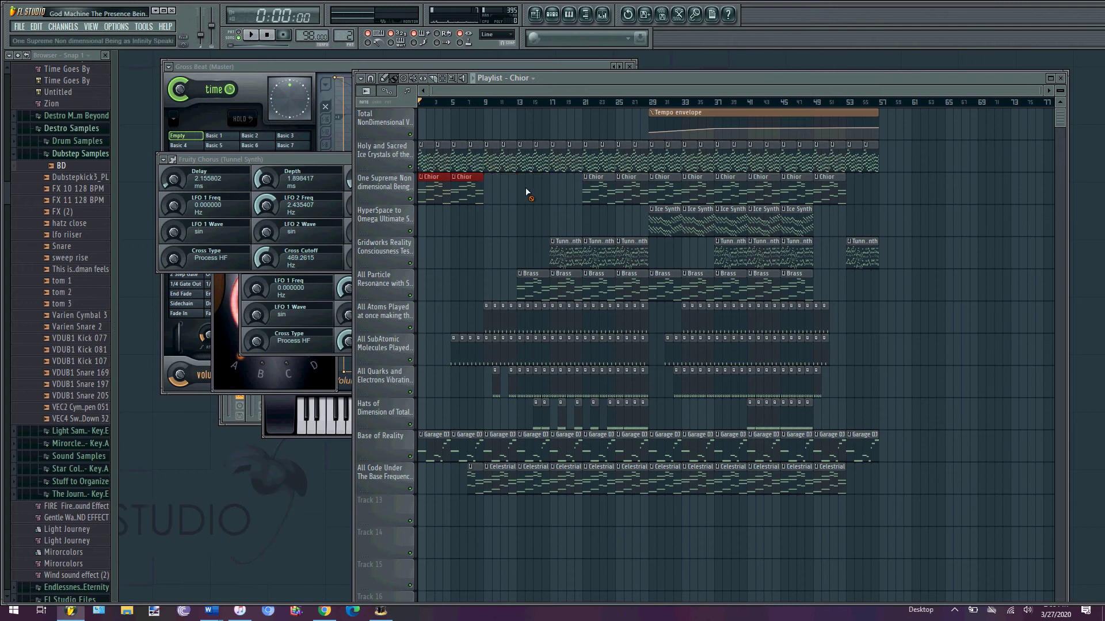
right_click(443, 190)
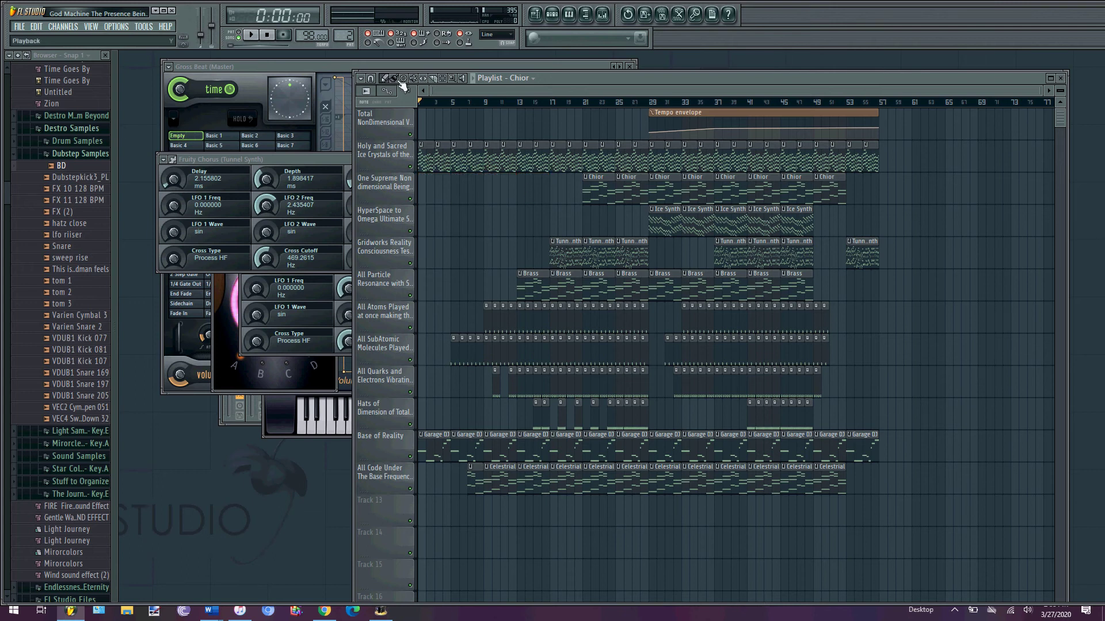
Try Chior clips at bars 5, 11 and around bar 20 on the "Total NonDimensional" track, and delete them again.
left_click(531, 78)
left_click(530, 79)
left_click(454, 117)
left_click(499, 119)
left_click_drag(608, 119, 576, 121)
right_click(590, 128)
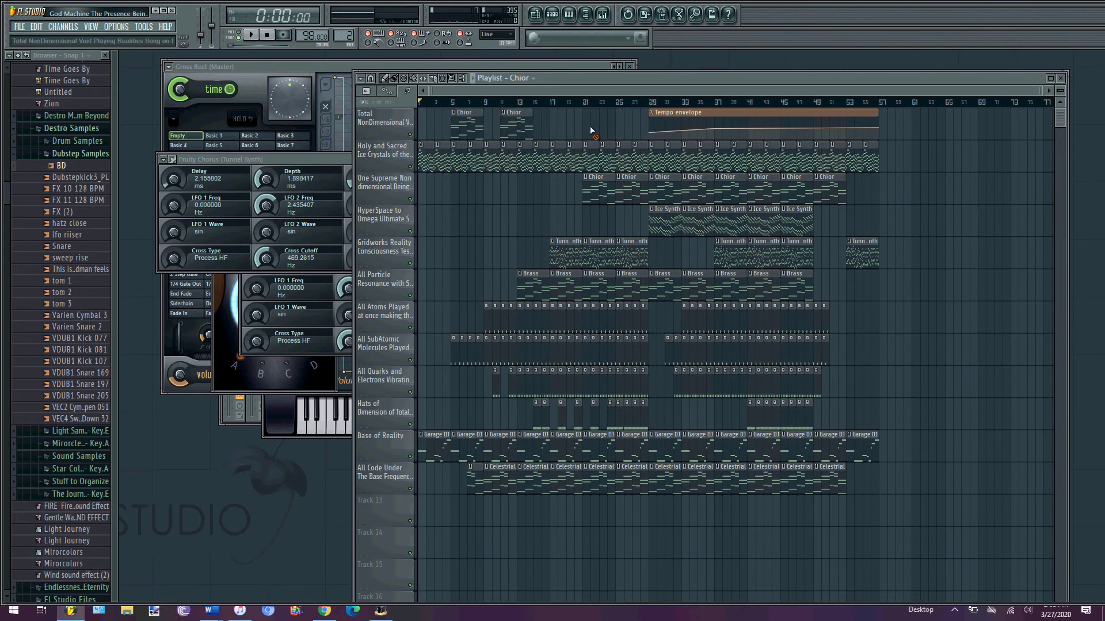
right_click(503, 127)
right_click(467, 124)
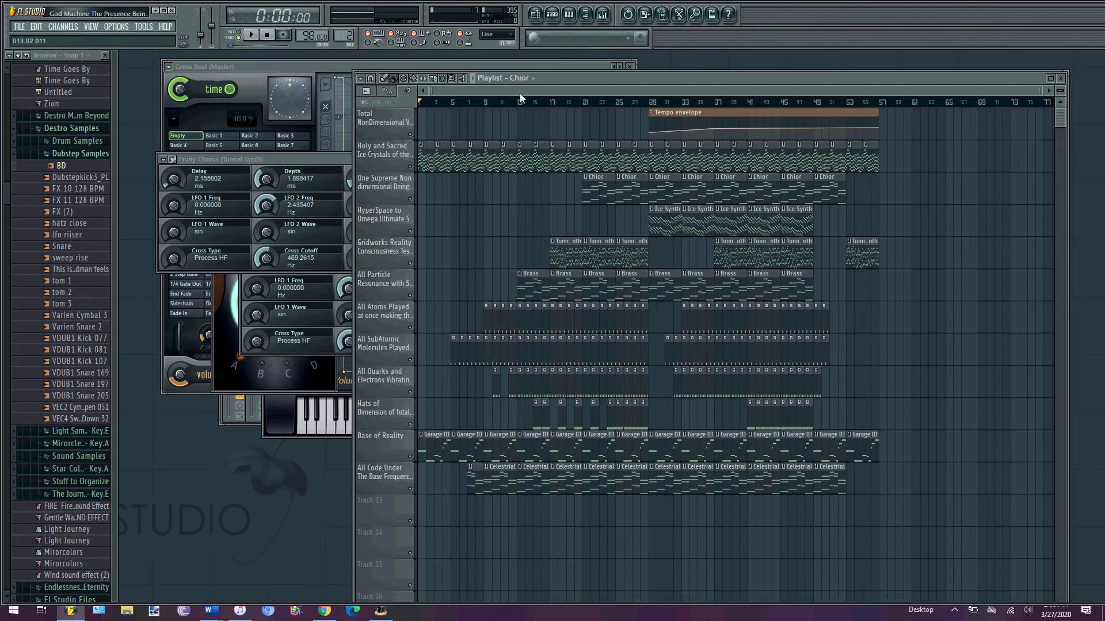
Close the playlist, move the mixer slightly higher and bring the channel rack in front of it.
left_click(1060, 79)
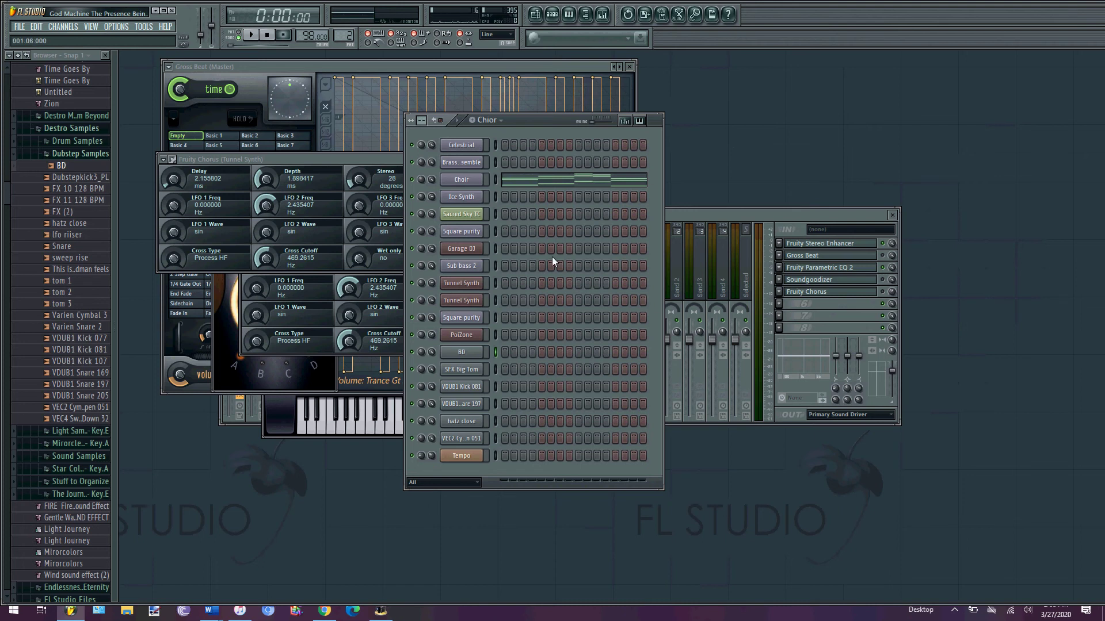
left_click(693, 216)
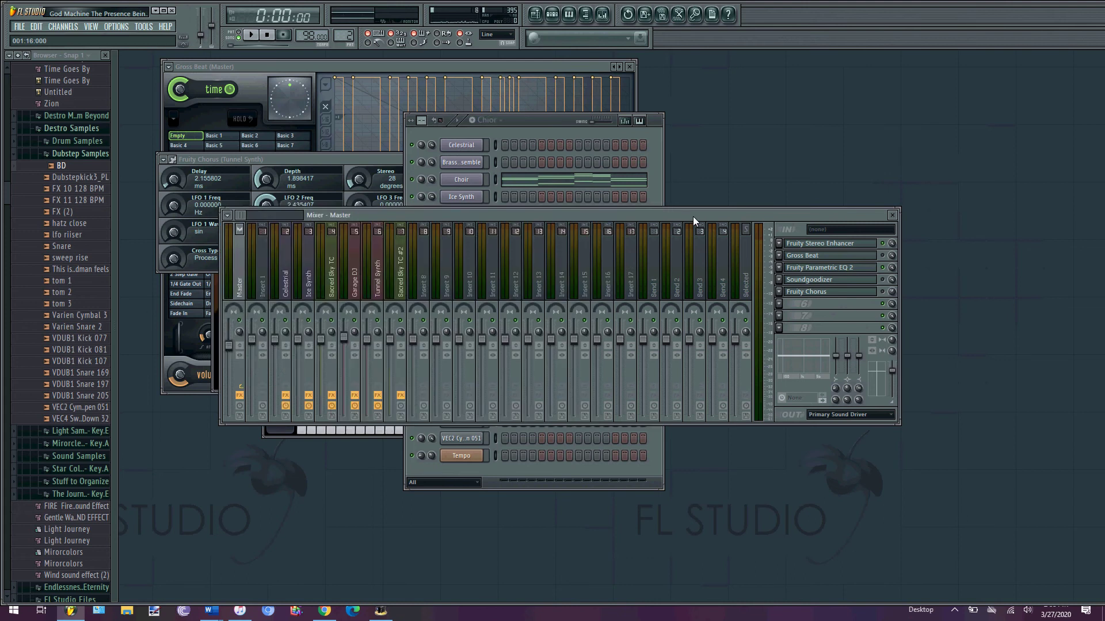
left_click_drag(693, 216, 692, 182)
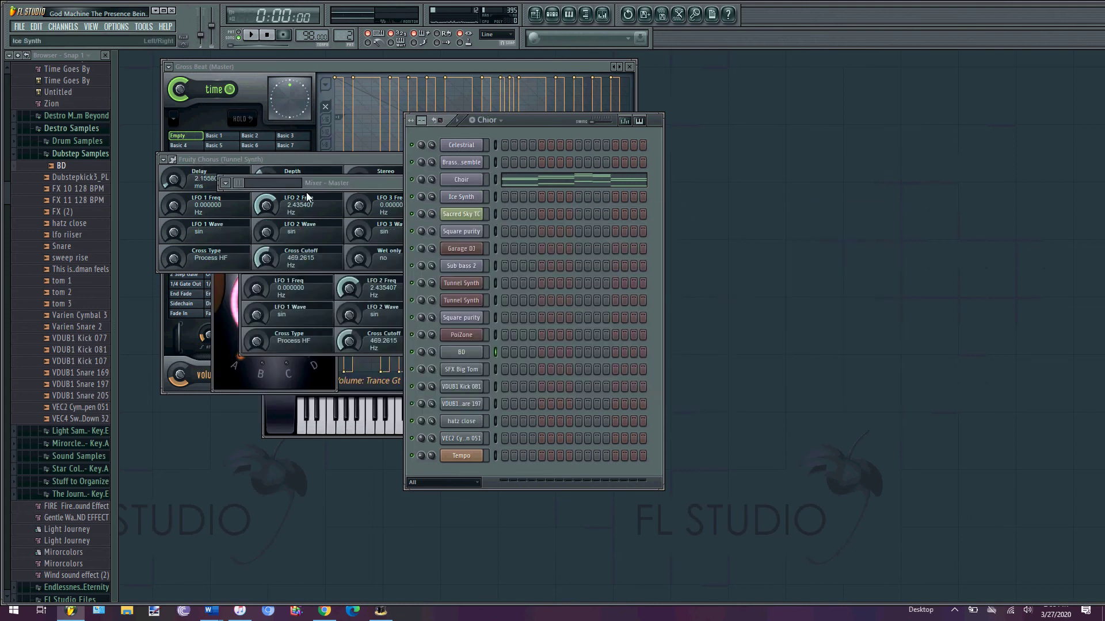
left_click(373, 184)
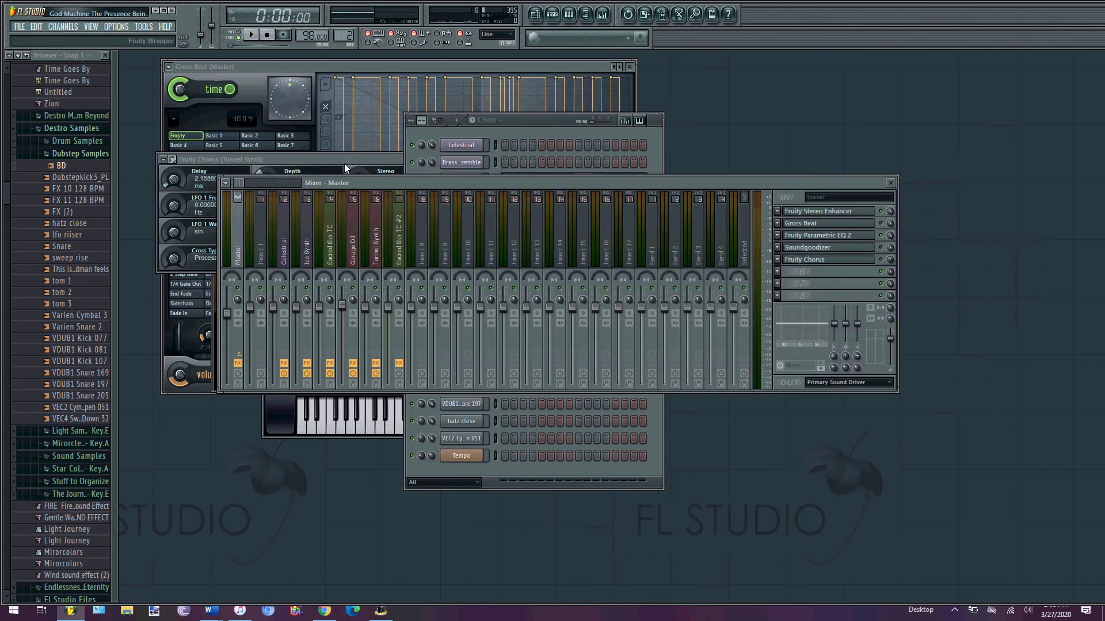
left_click(552, 13)
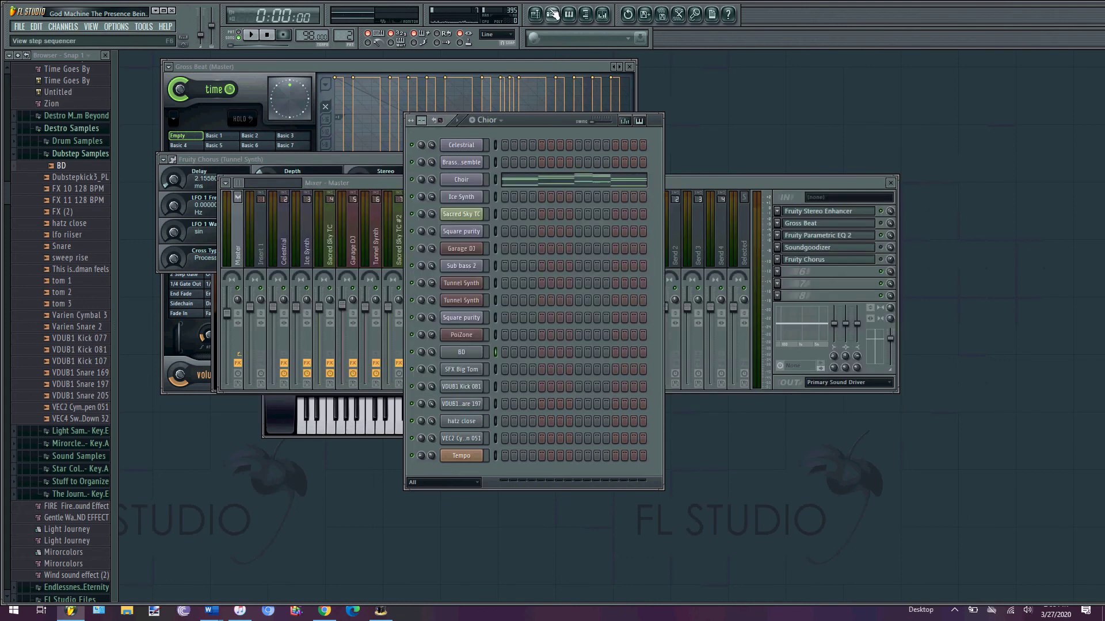
Open the Choir channel's settings and view its channel options.
left_click(472, 179)
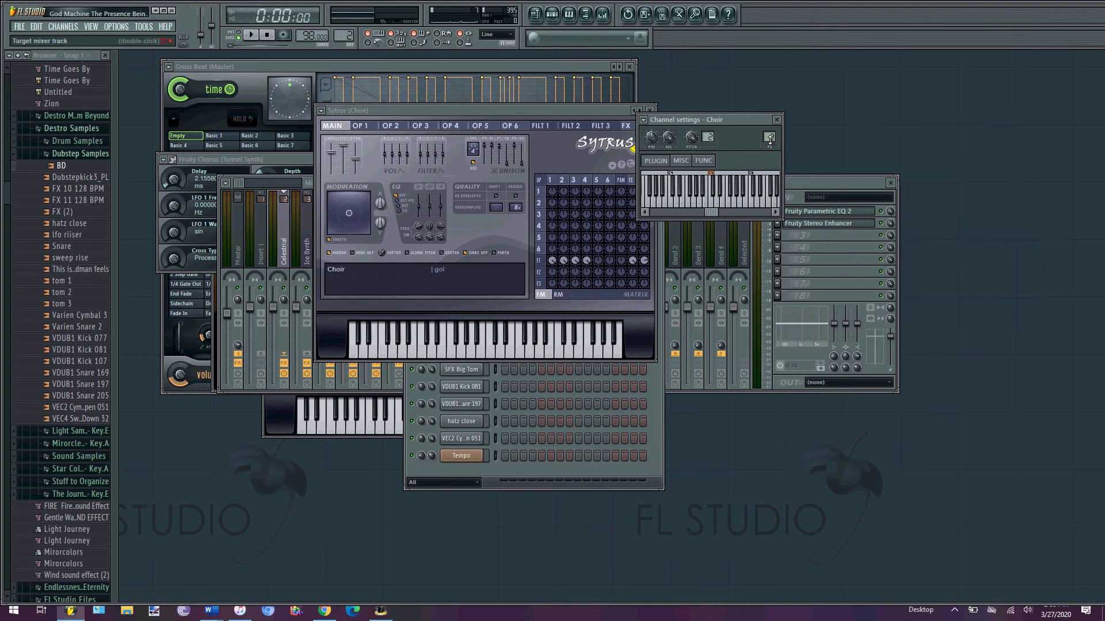
left_click(644, 121)
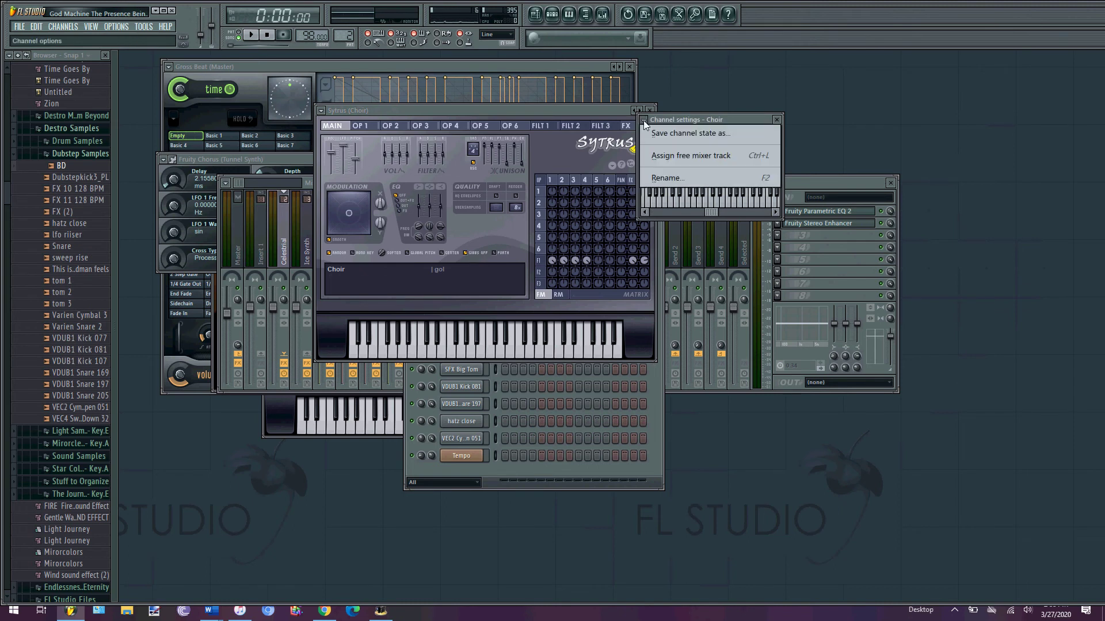
left_click(661, 150)
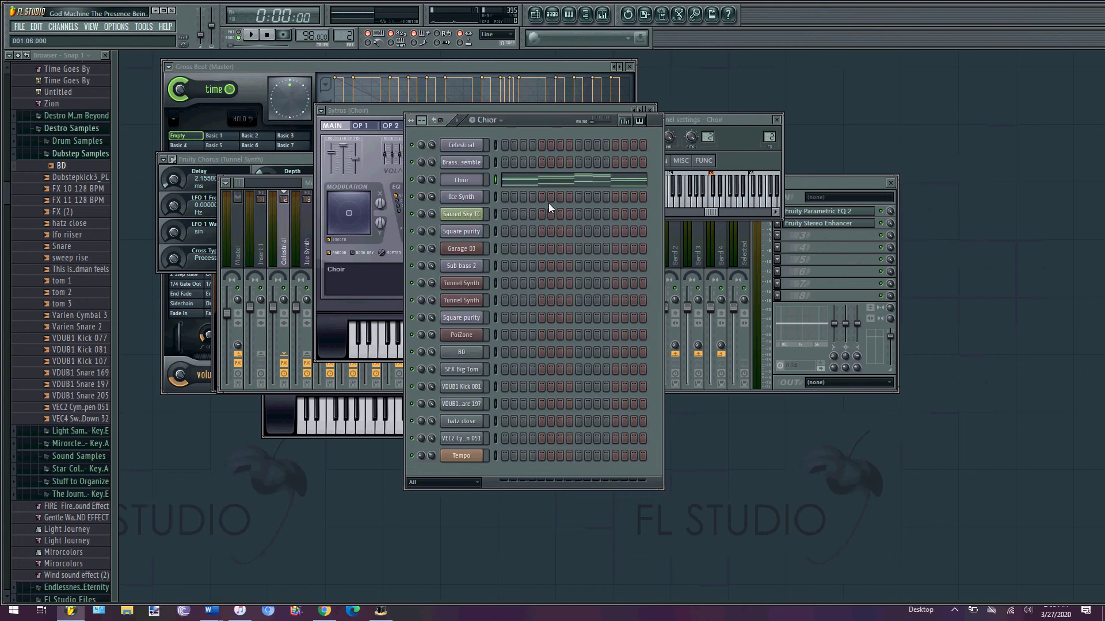
Review the Choir channel's function, miscellaneous and plugin settings and its free mixer track option, and close the channel settings.
left_click(457, 181)
left_click(726, 163)
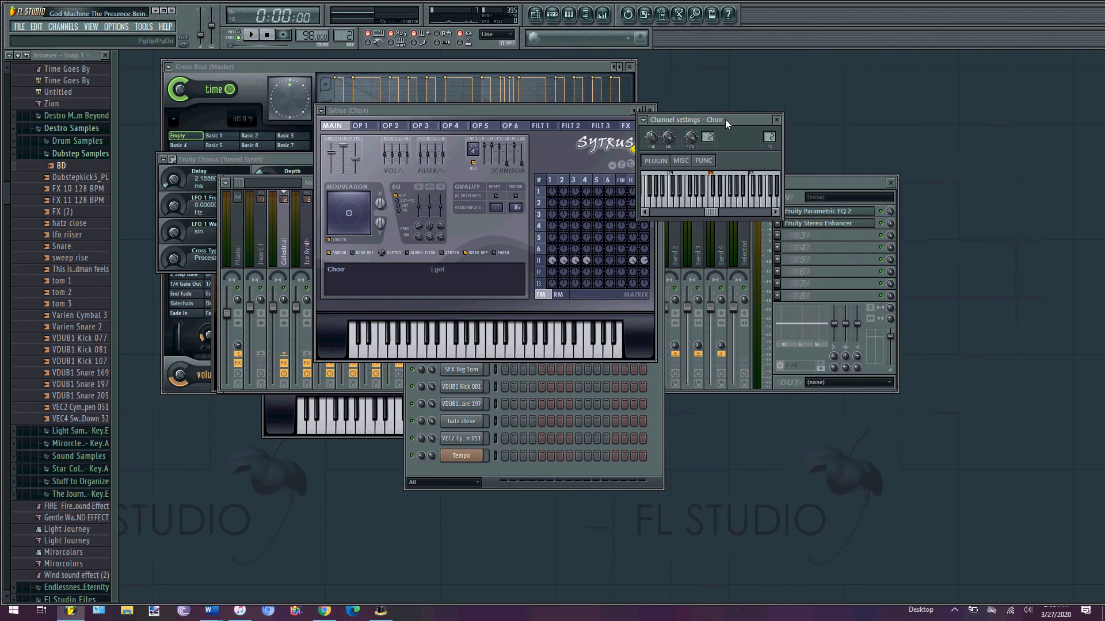
left_click(679, 161)
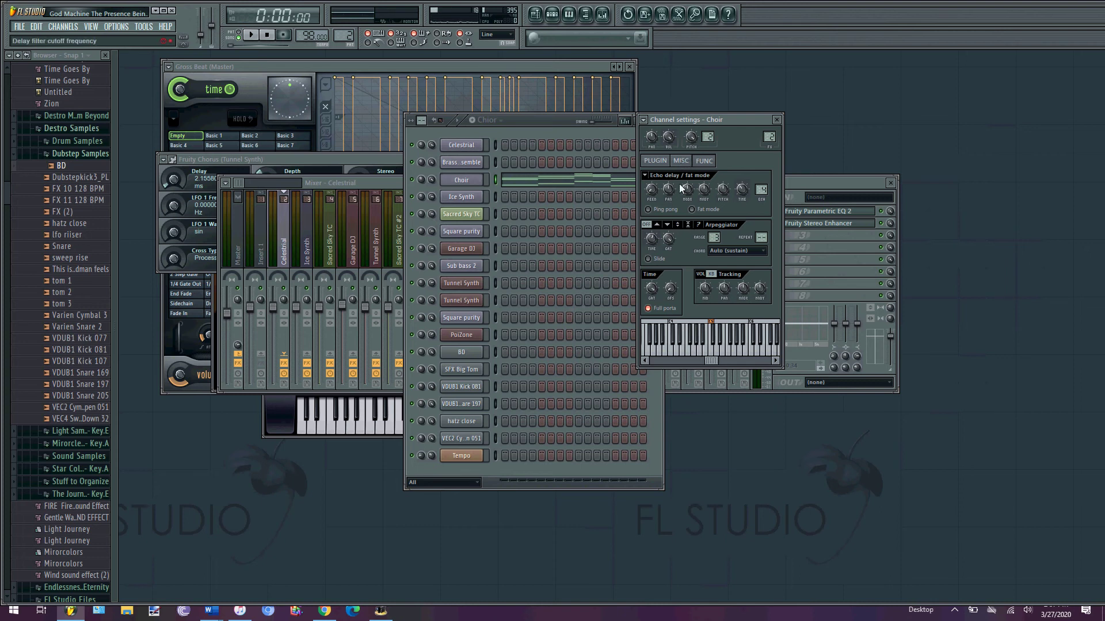
left_click(680, 167)
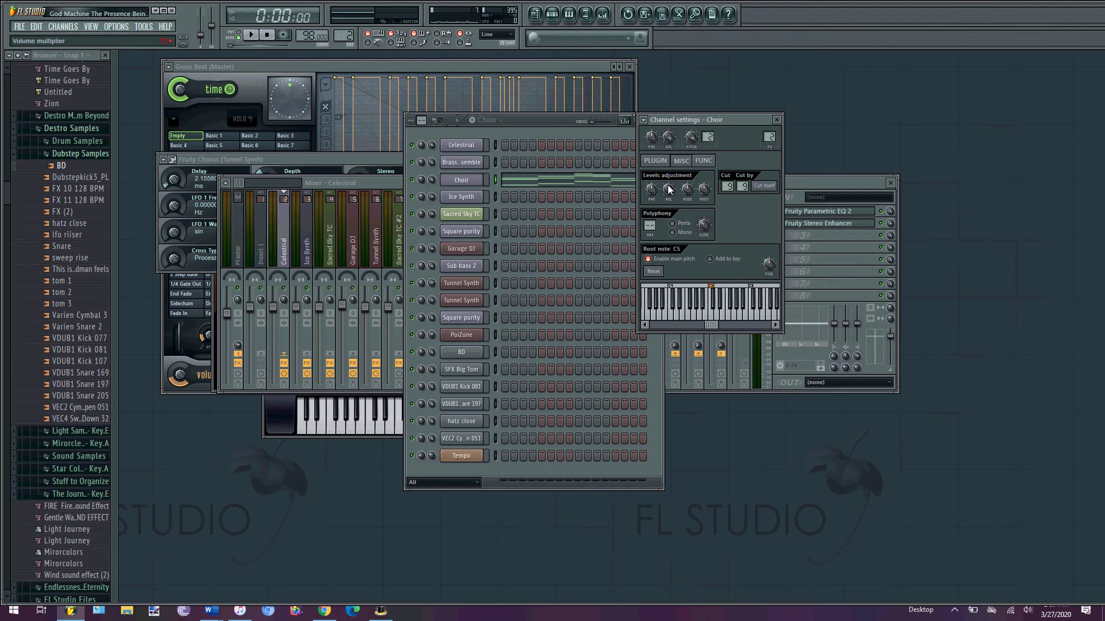
left_click(661, 161)
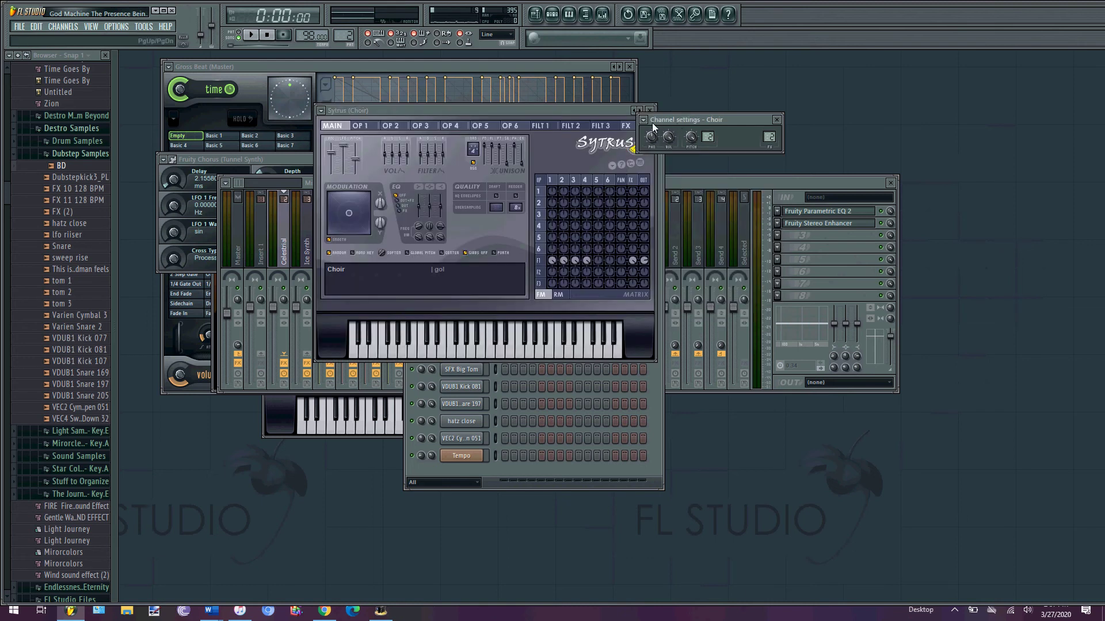
left_click(644, 120)
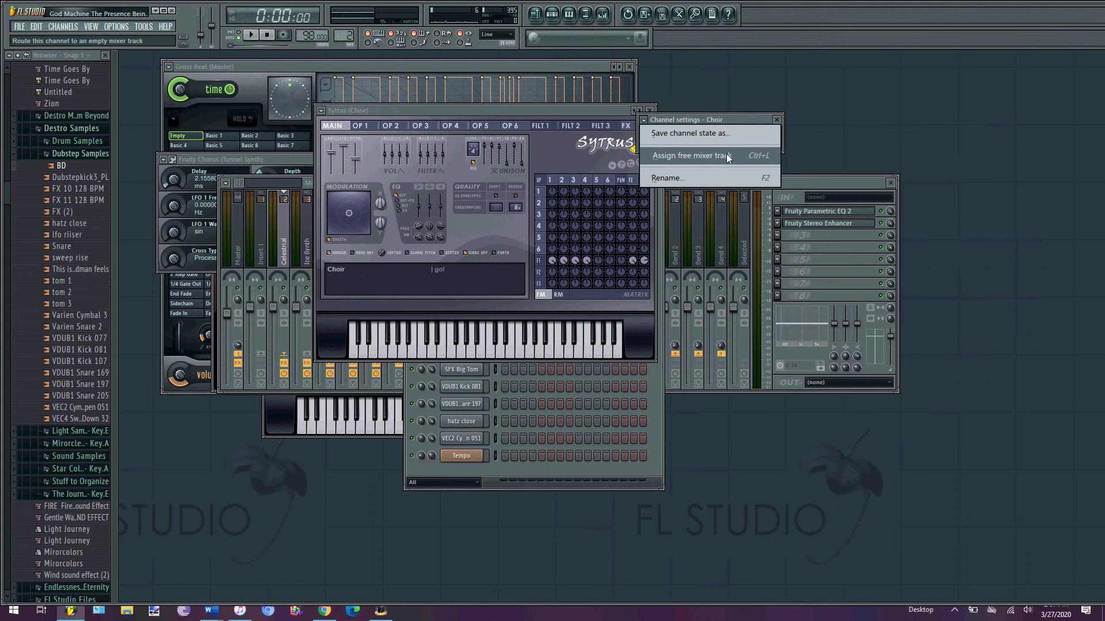
left_click(778, 120)
left_click(778, 119)
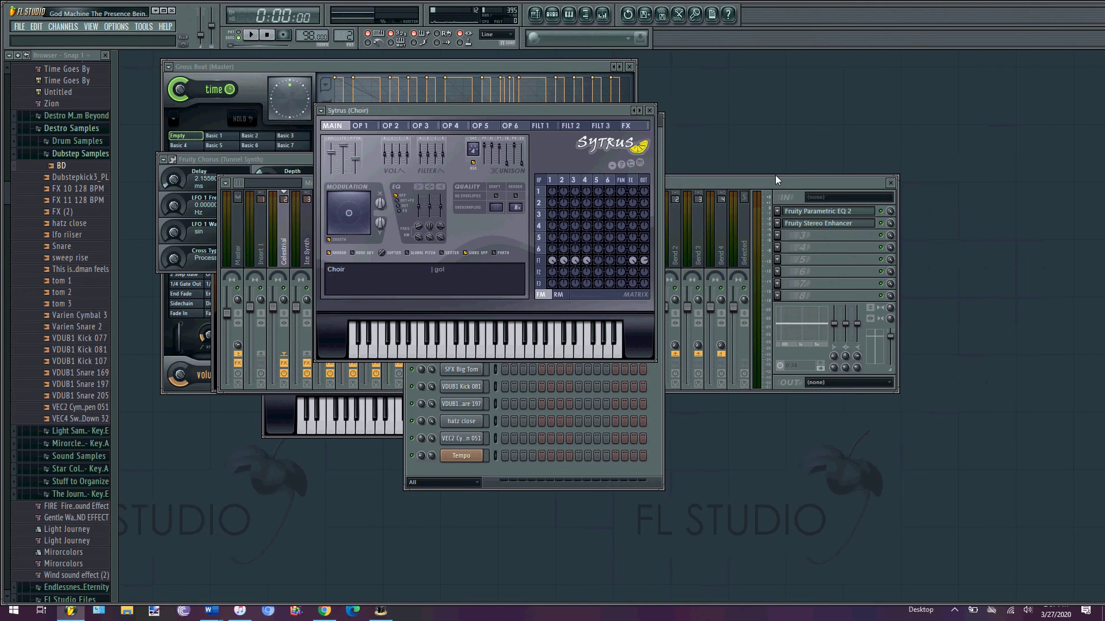
Switch the channel rack from the Chior pattern to the Celestial pattern and play it with the mixer visible.
left_click(777, 178)
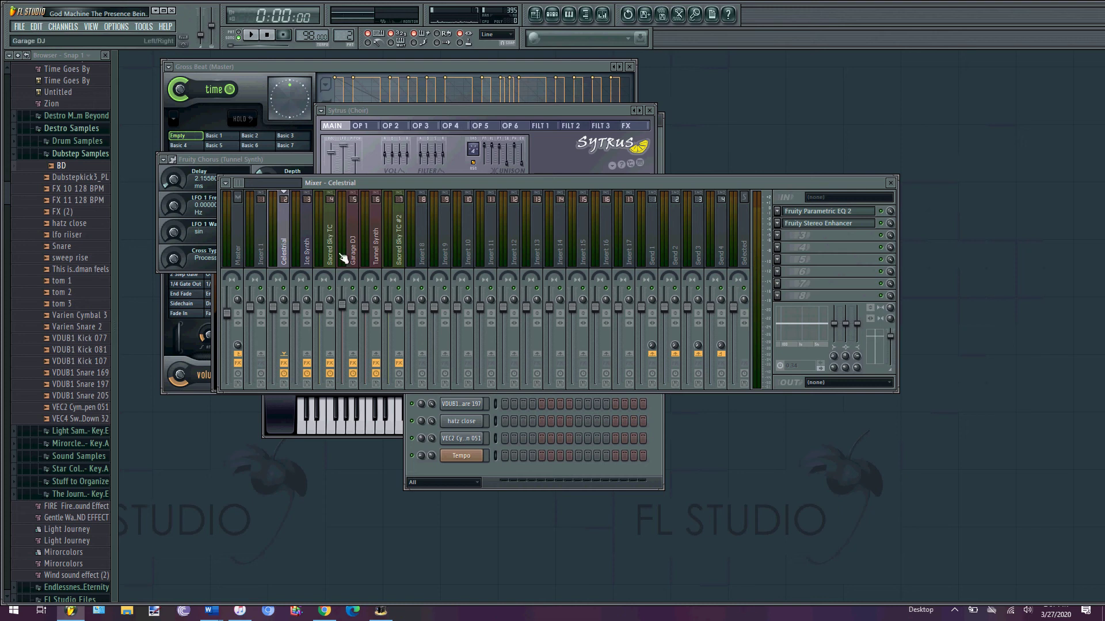
left_click(557, 19)
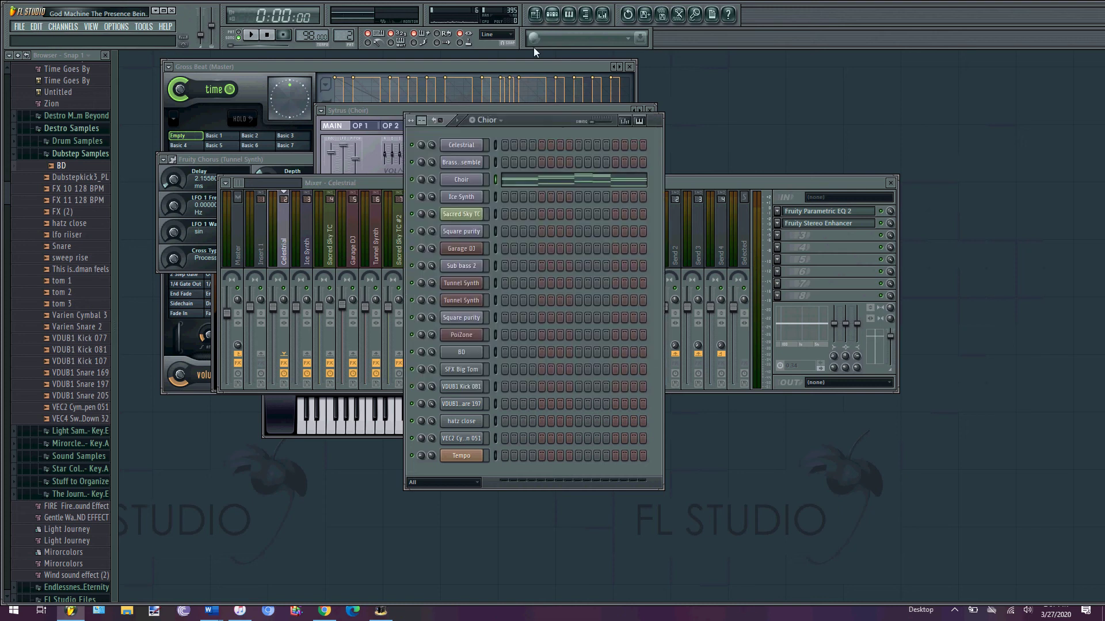
left_click(490, 120)
left_click(517, 188)
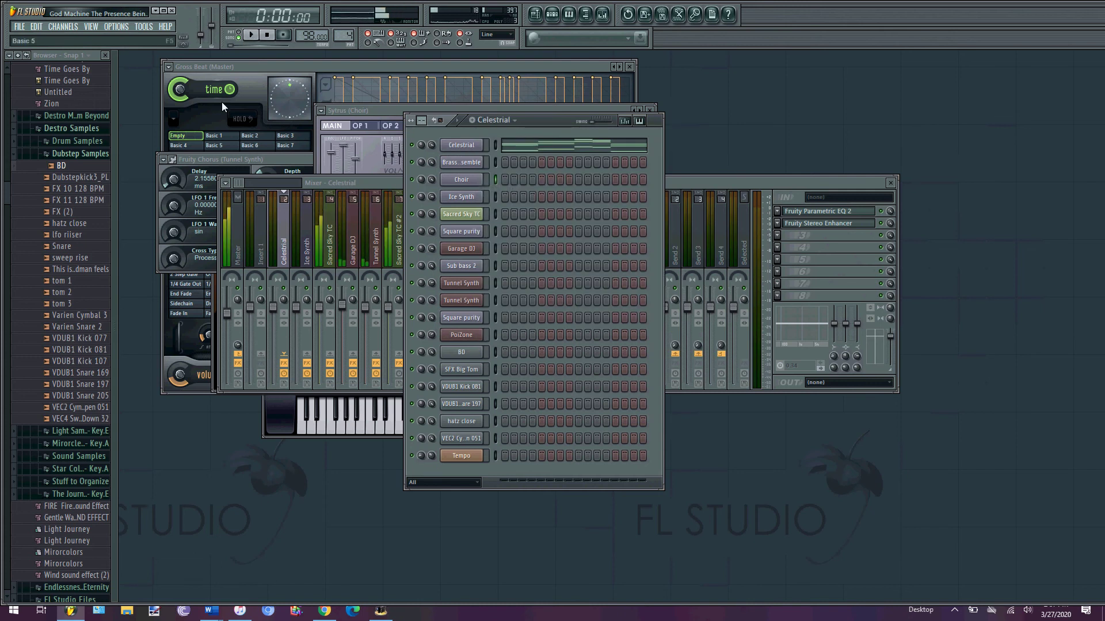
key("space")
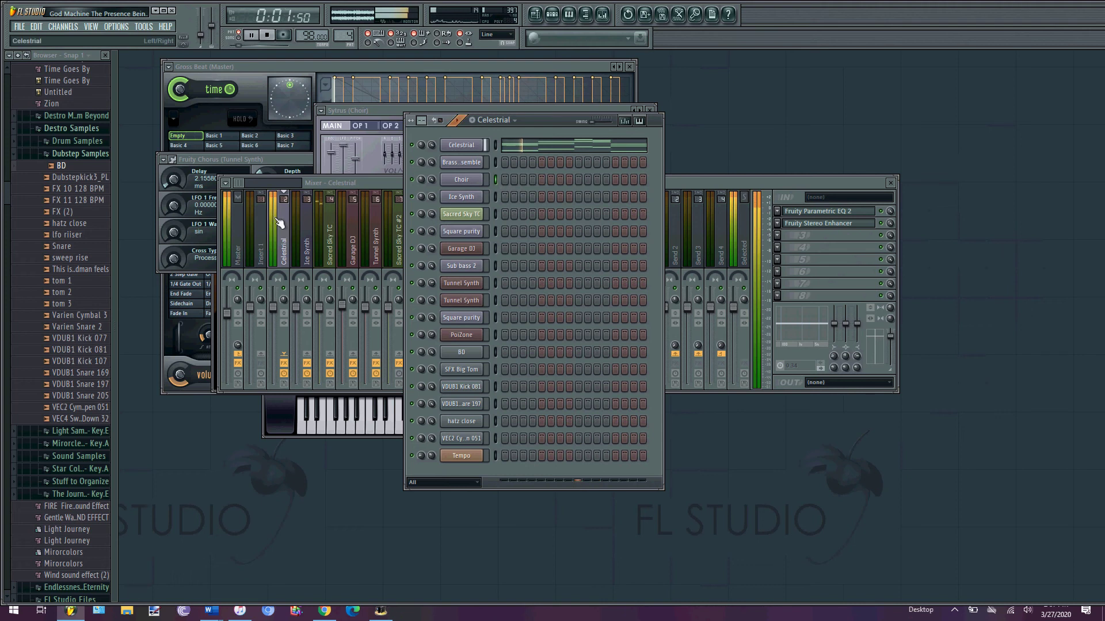
Load Fruity Reeverb 2 into effect slot 3 of the Celestial mixer track and close the reverb's window.
left_click(802, 258)
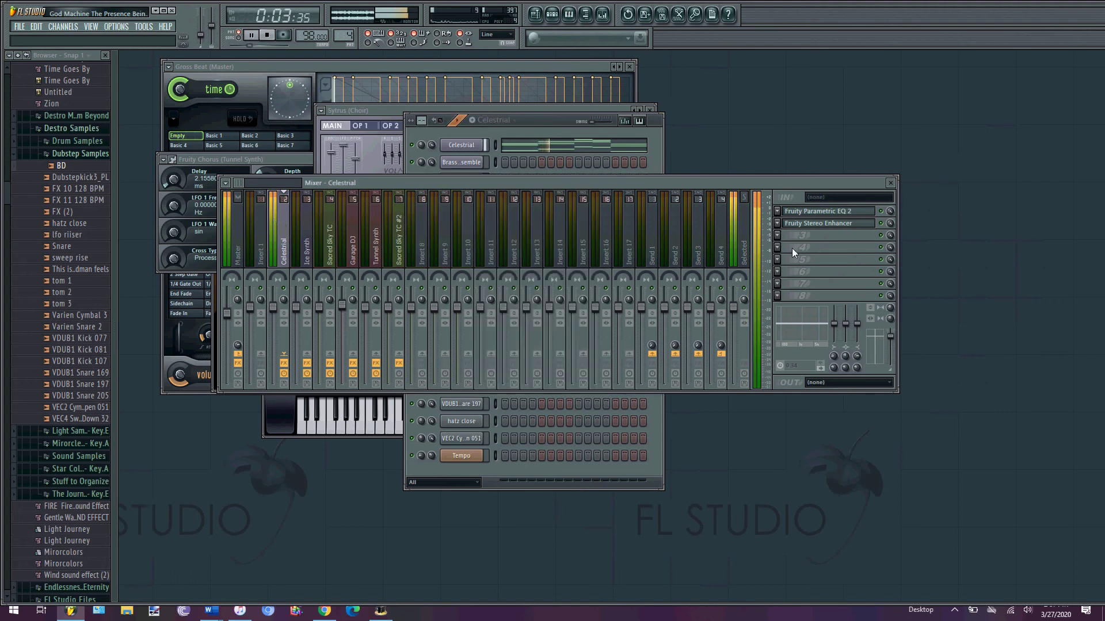
left_click(778, 235)
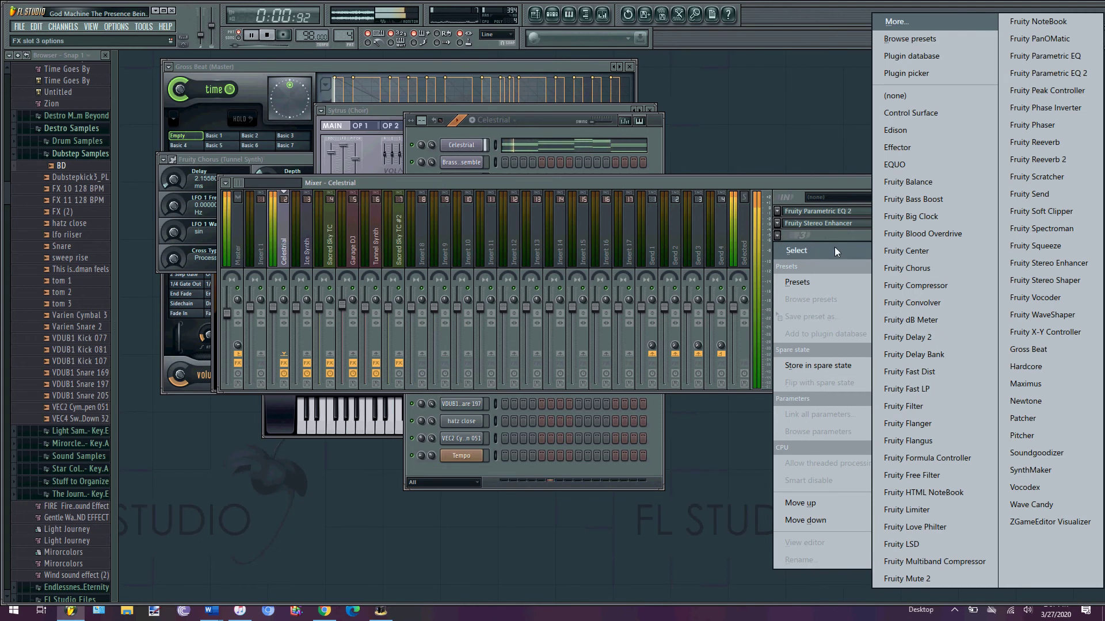
left_click(1034, 159)
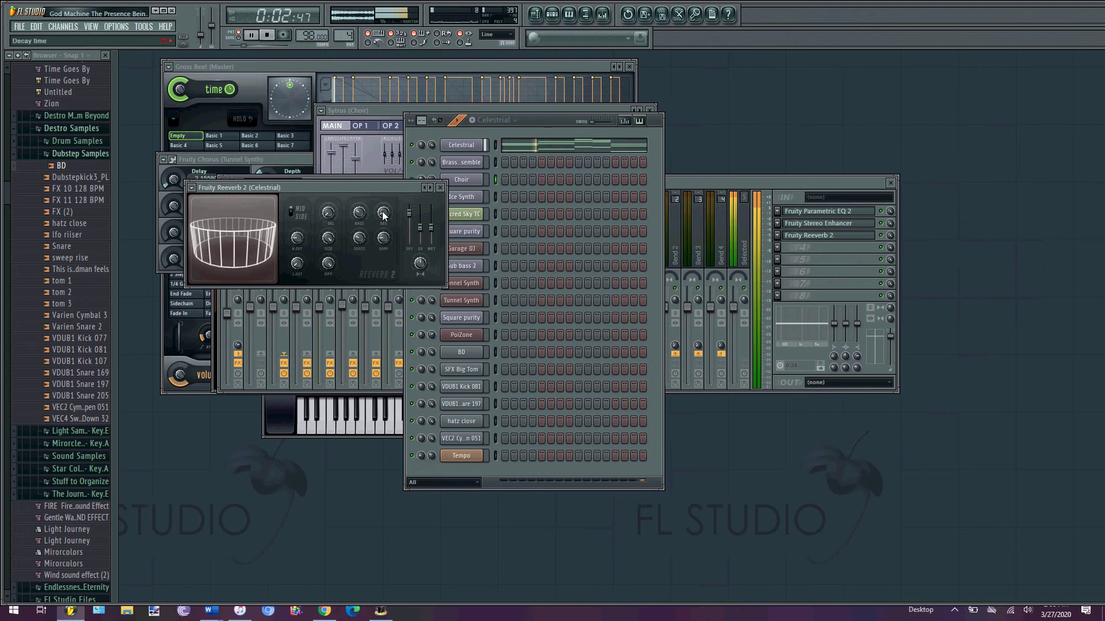
left_click(441, 189)
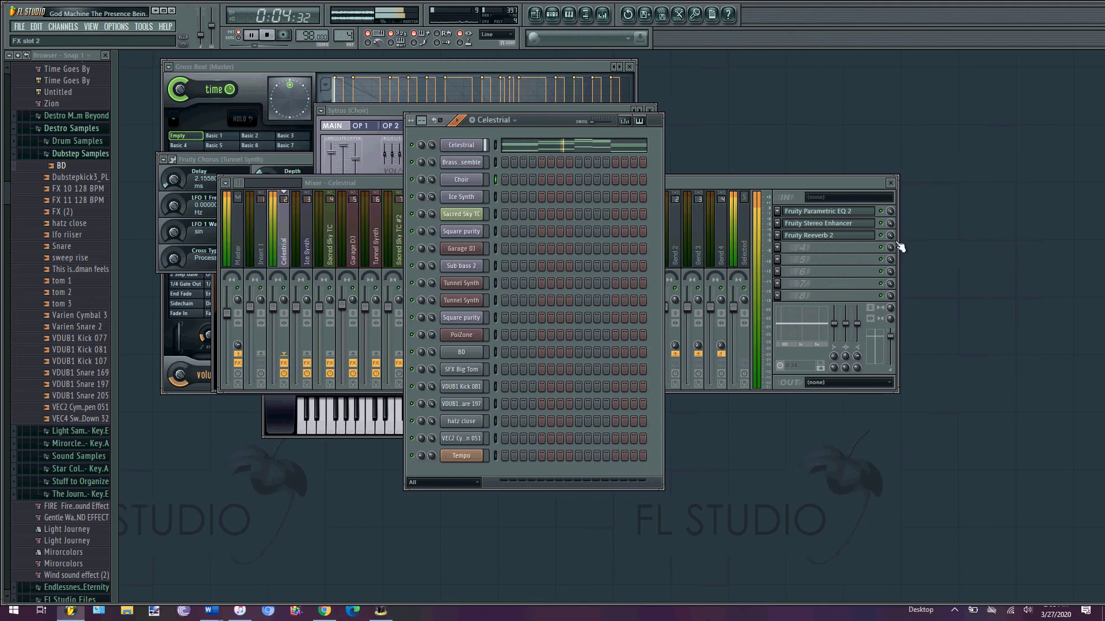
left_click(867, 235)
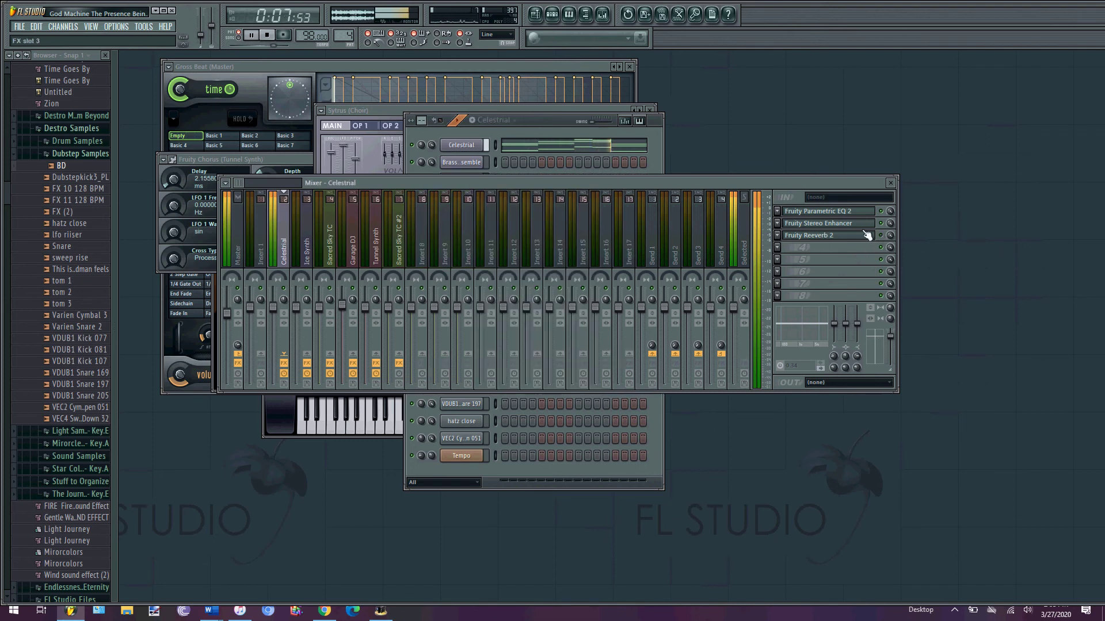
View the Celestial track's Fruity Parametric EQ 2 during playback, close it and stop playback.
left_click(838, 211)
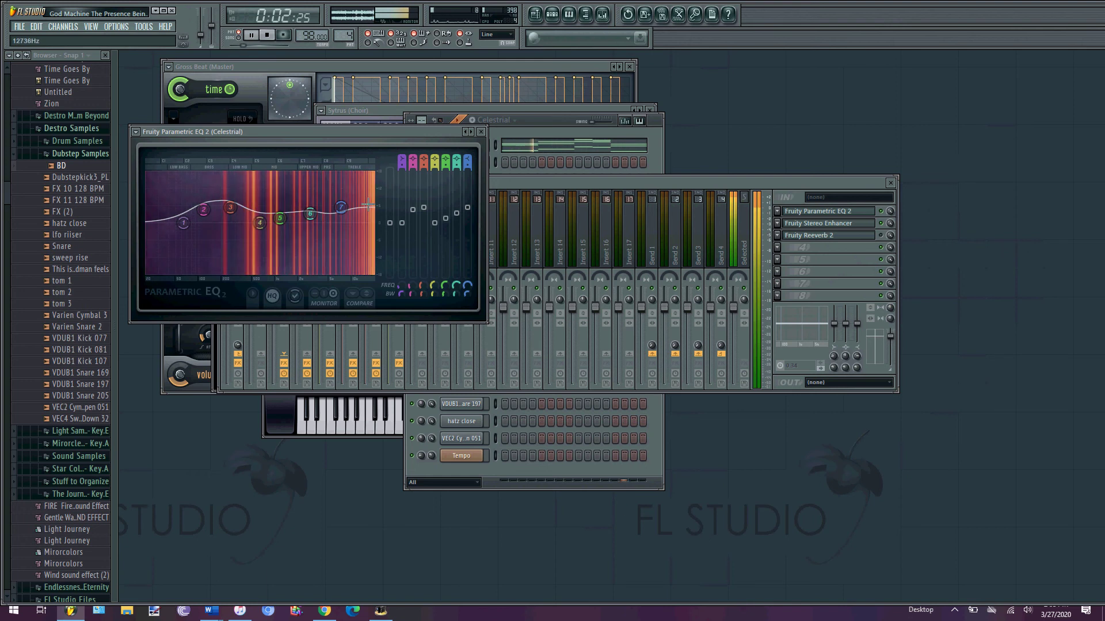
left_click(480, 132)
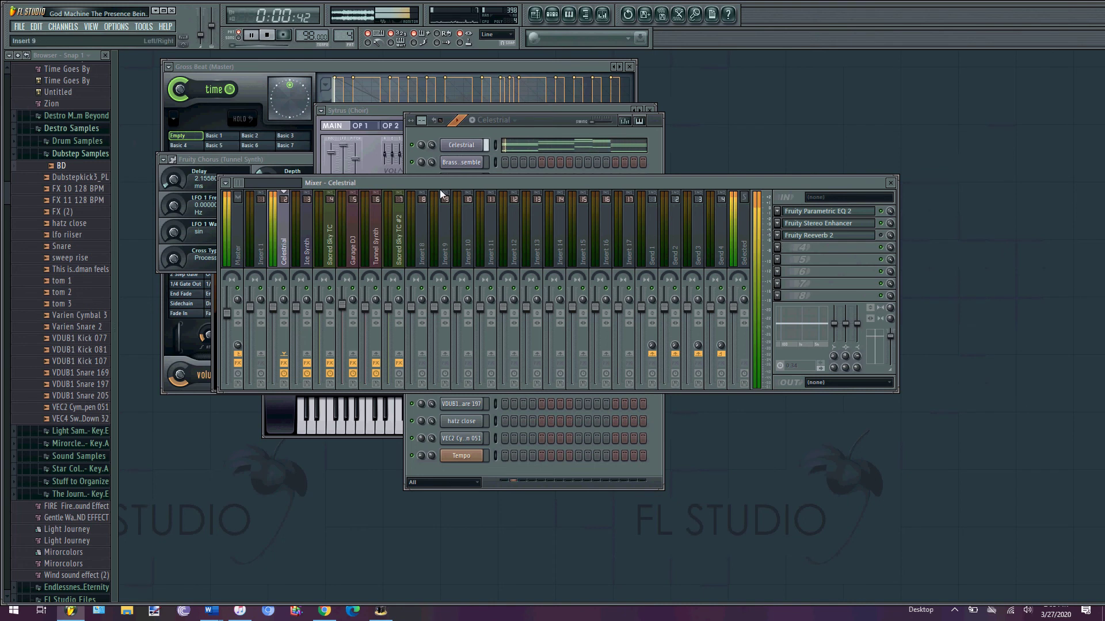
key("space")
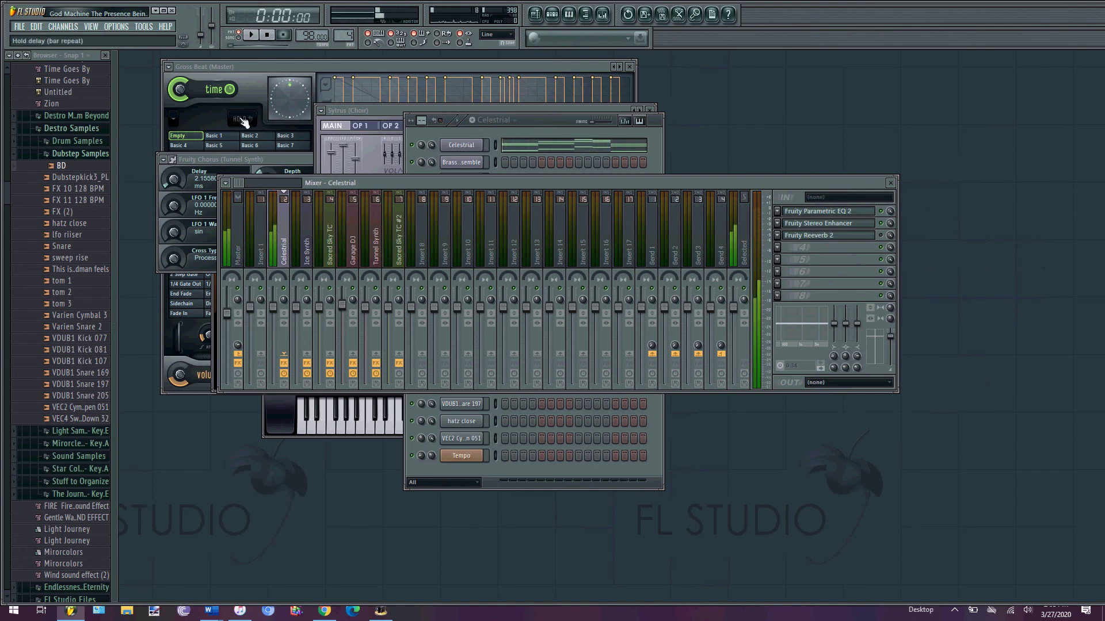
Close the Gross Beat window on the Master track and the Sytrus windows for Brass ensemble and Choir.
left_click(250, 66)
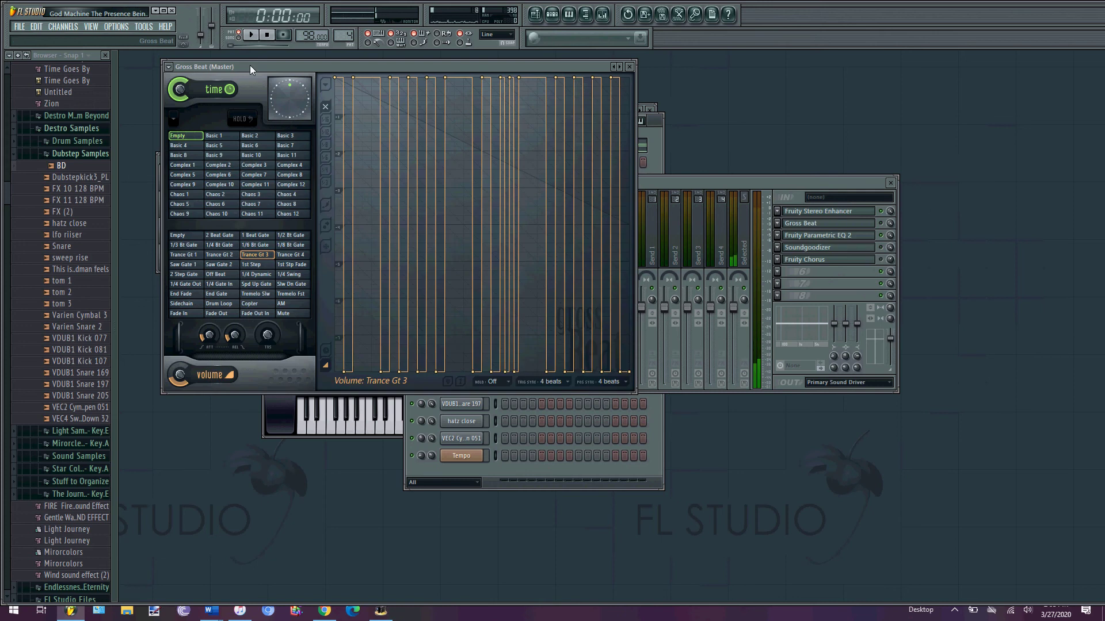
left_click(629, 67)
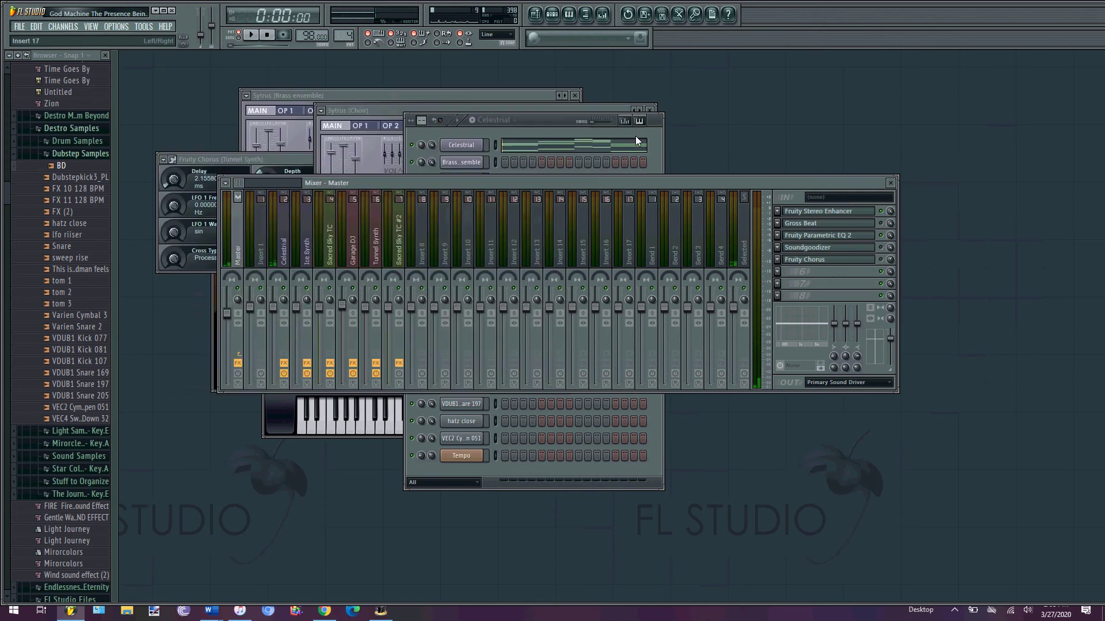
left_click(359, 96)
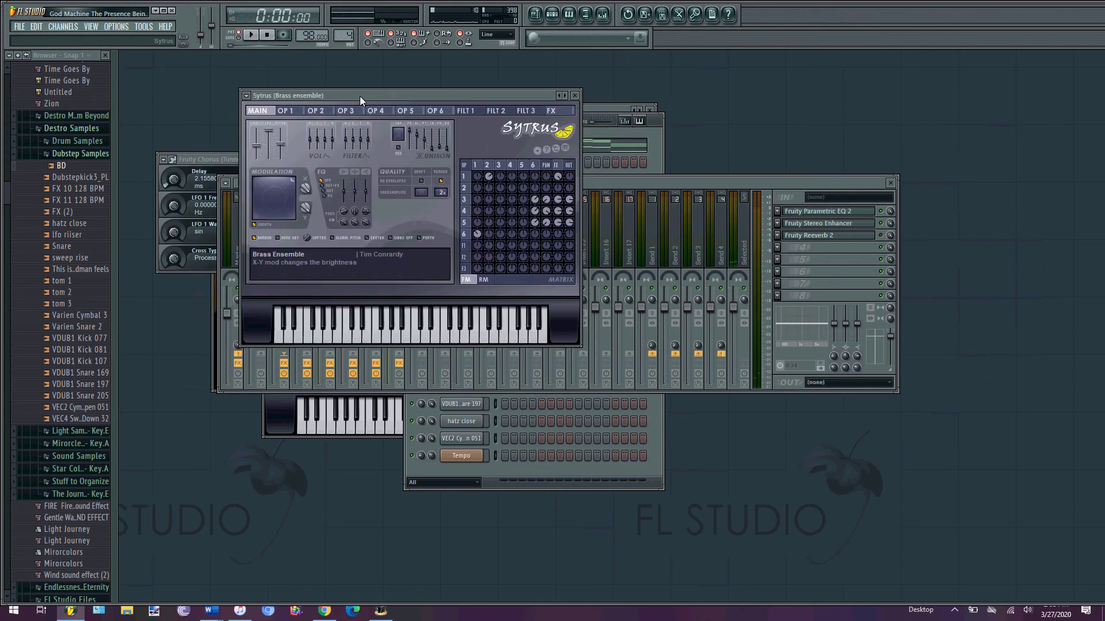
left_click(574, 96)
left_click(649, 121)
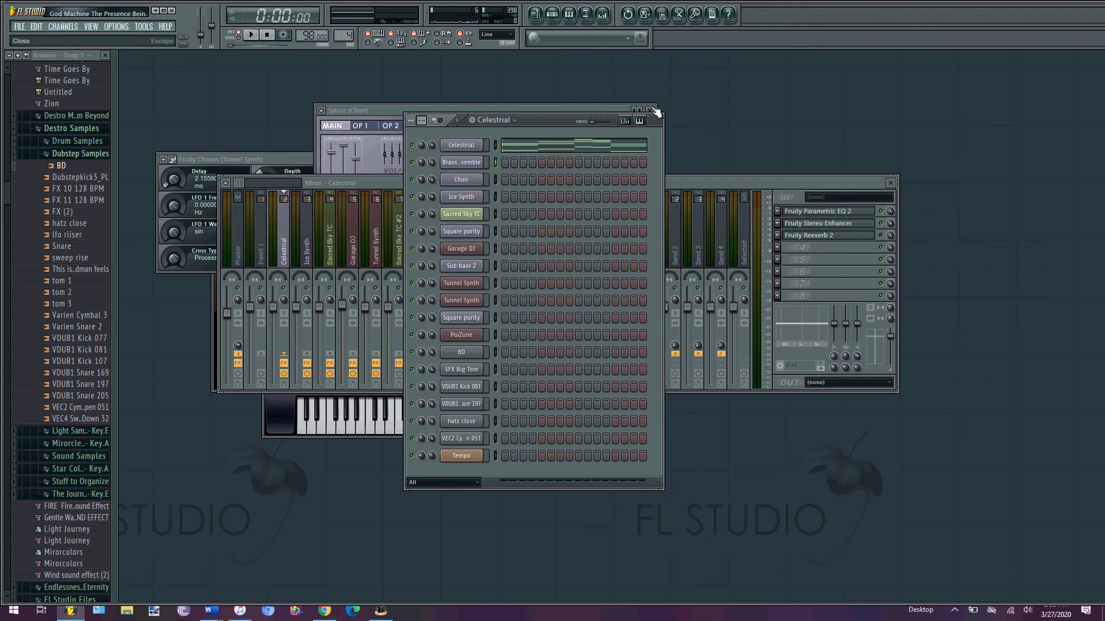
left_click(649, 109)
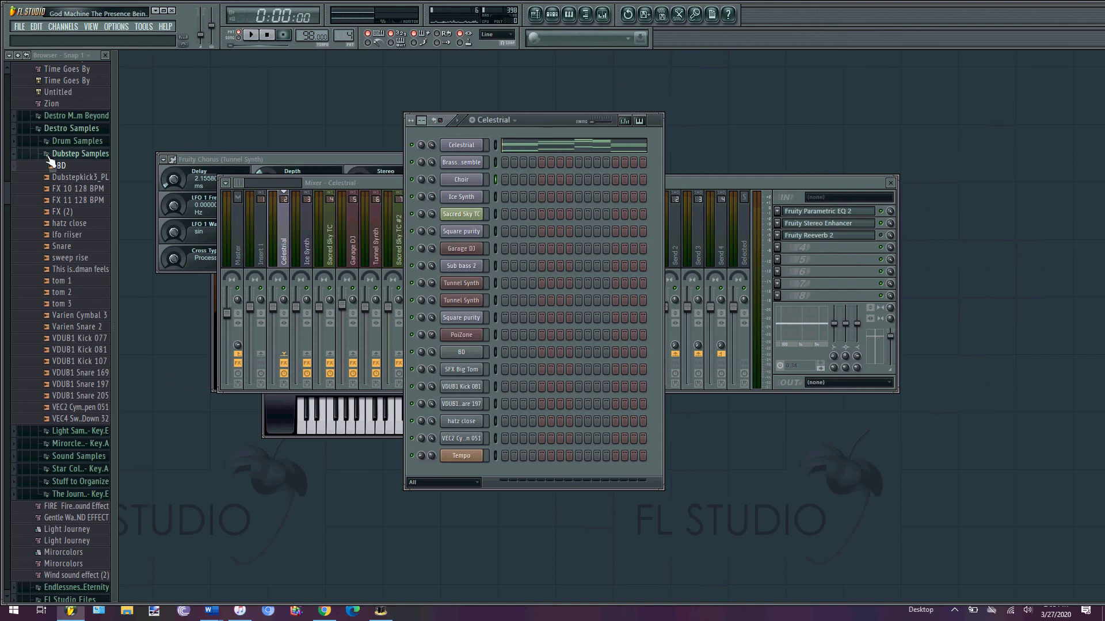
Collapse the browser's expanded folders and open the plugin database down to the subtractive synthesizer generators.
scroll(50, 175, "up", 10)
scroll(51, 167, "down", 15)
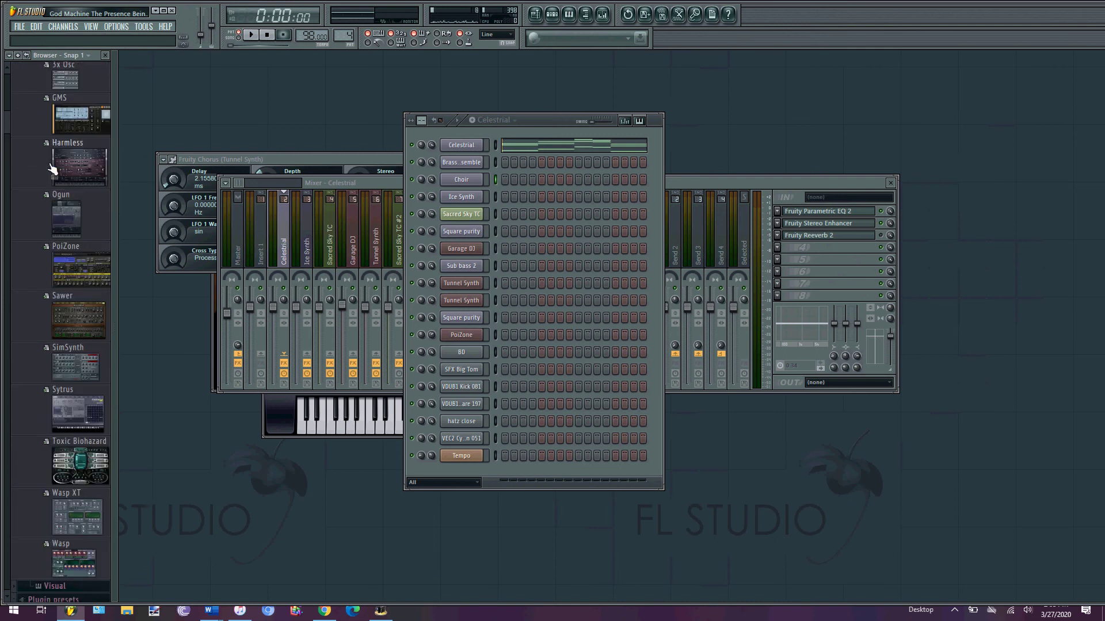
scroll(52, 168, "up", 8)
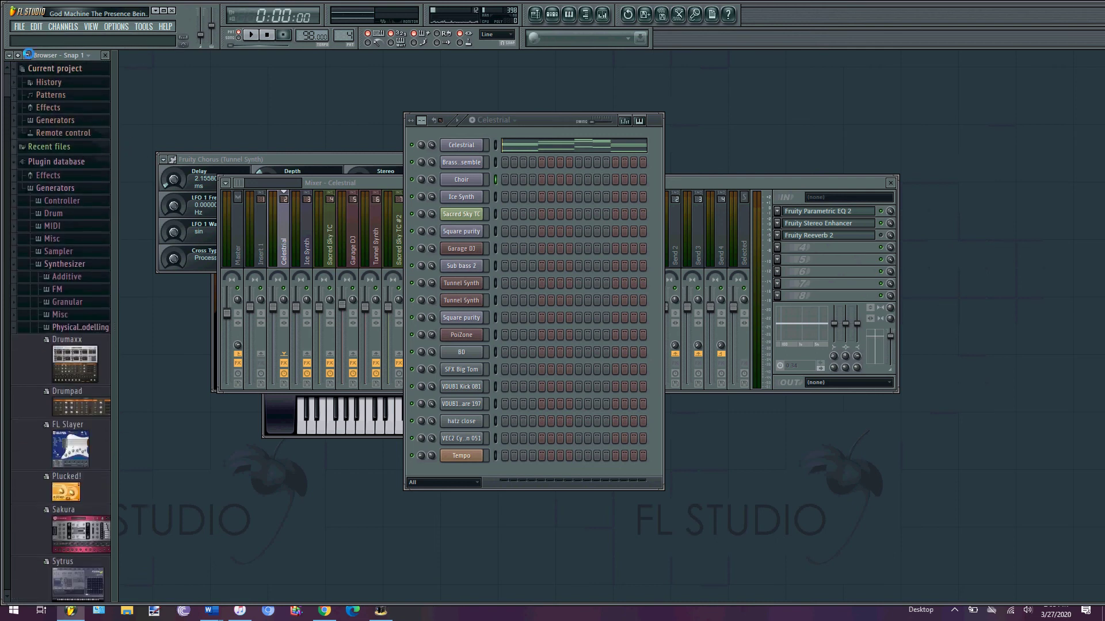
left_click(18, 56)
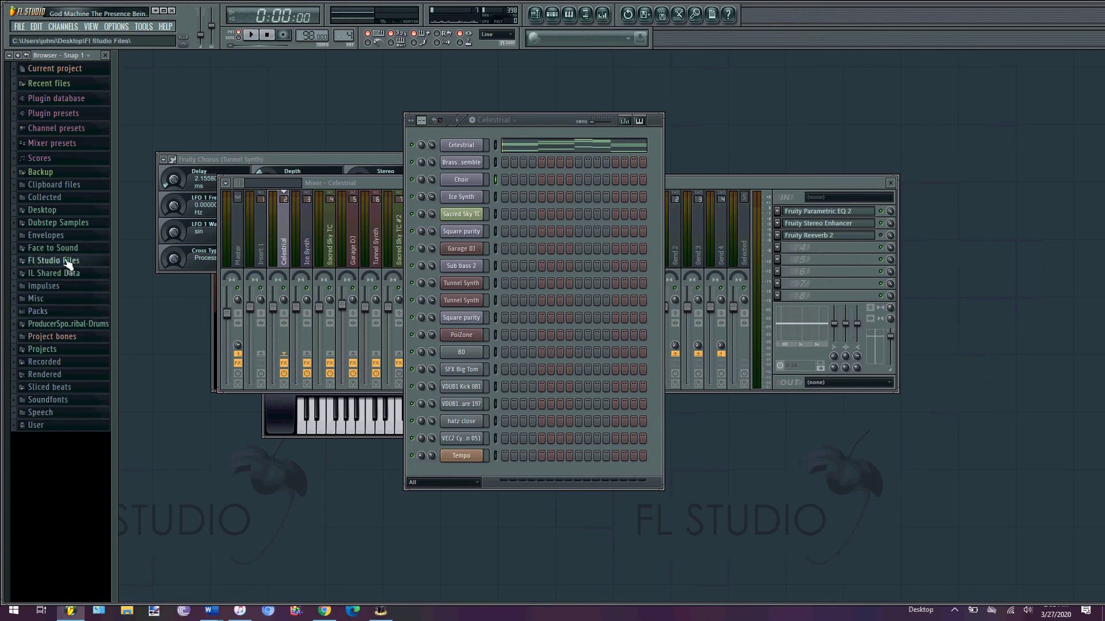
left_click(55, 99)
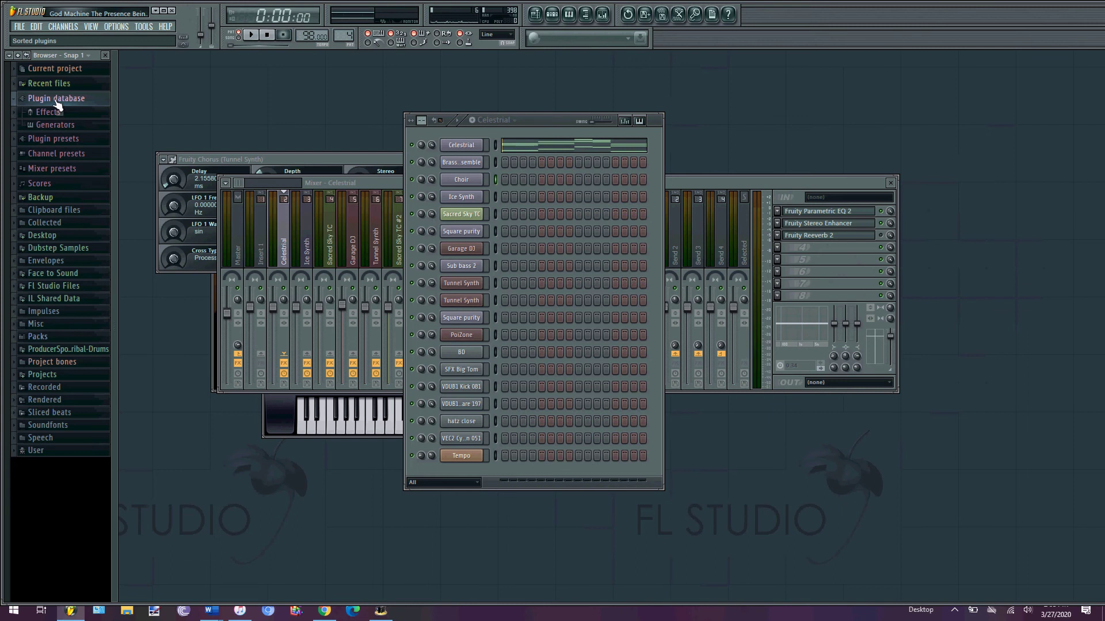
left_click(65, 125)
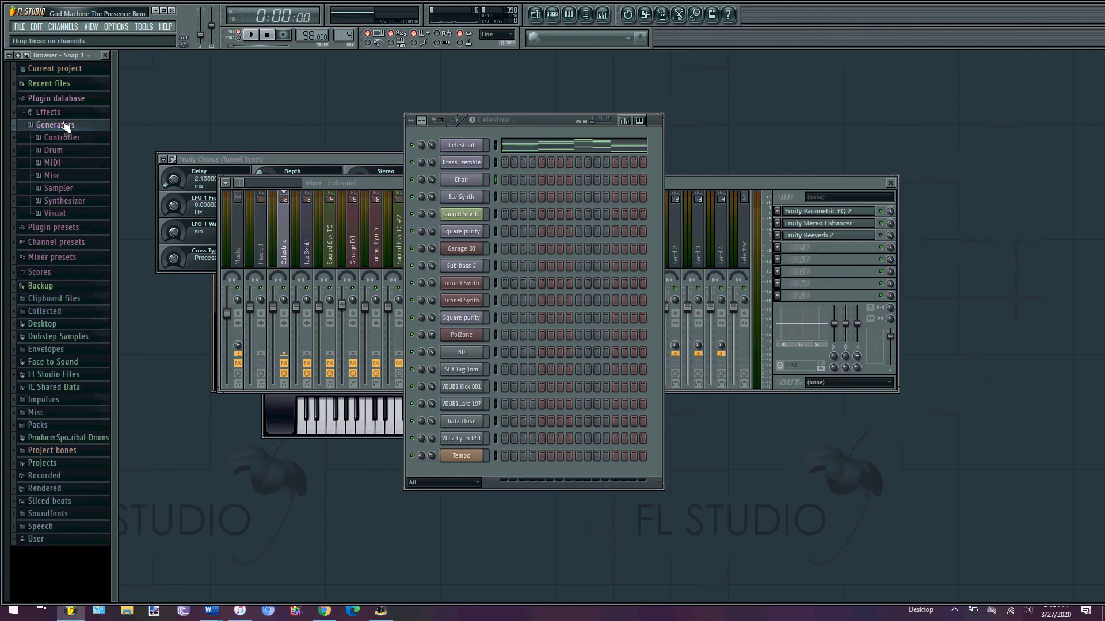
left_click(86, 201)
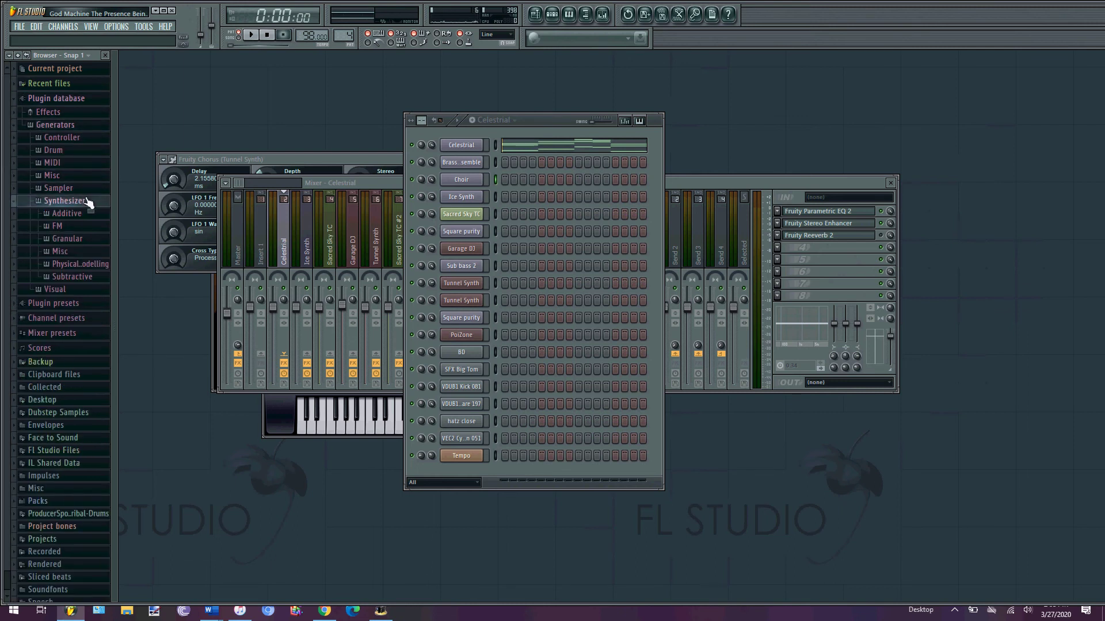
left_click(92, 278)
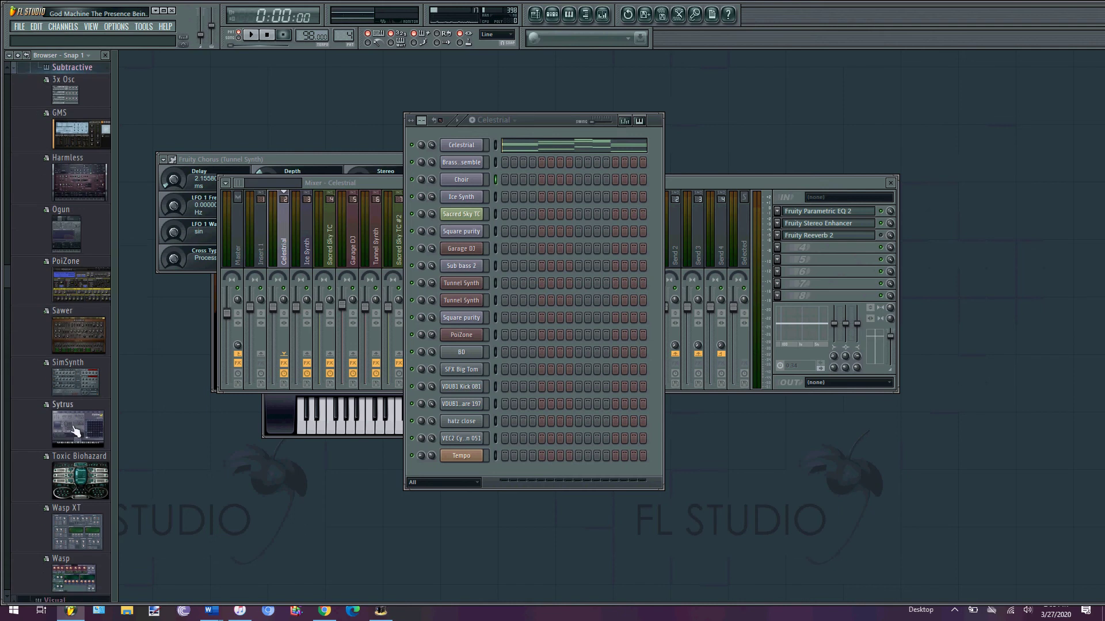
Add a new Sytrus channel at the end of the channel rack and load its Hypersaw heaven 3 preset.
left_click_drag(73, 431, 475, 465)
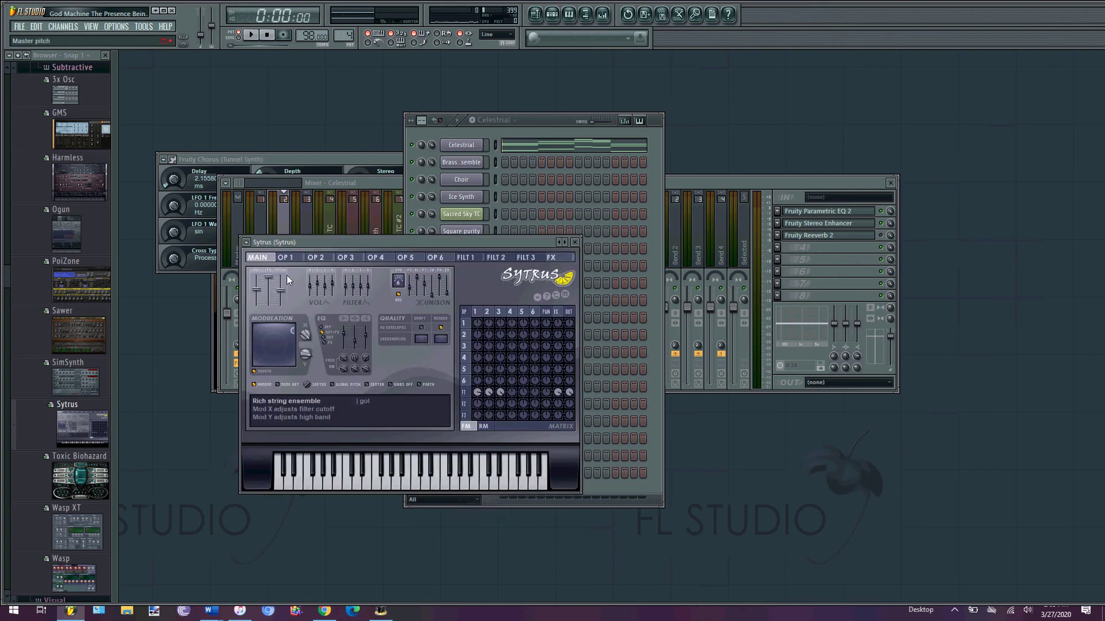
mouse_move(407, 489)
left_mouse_down()
mouse_move(456, 486)
mouse_move(394, 483)
left_mouse_up()
left_click(246, 242)
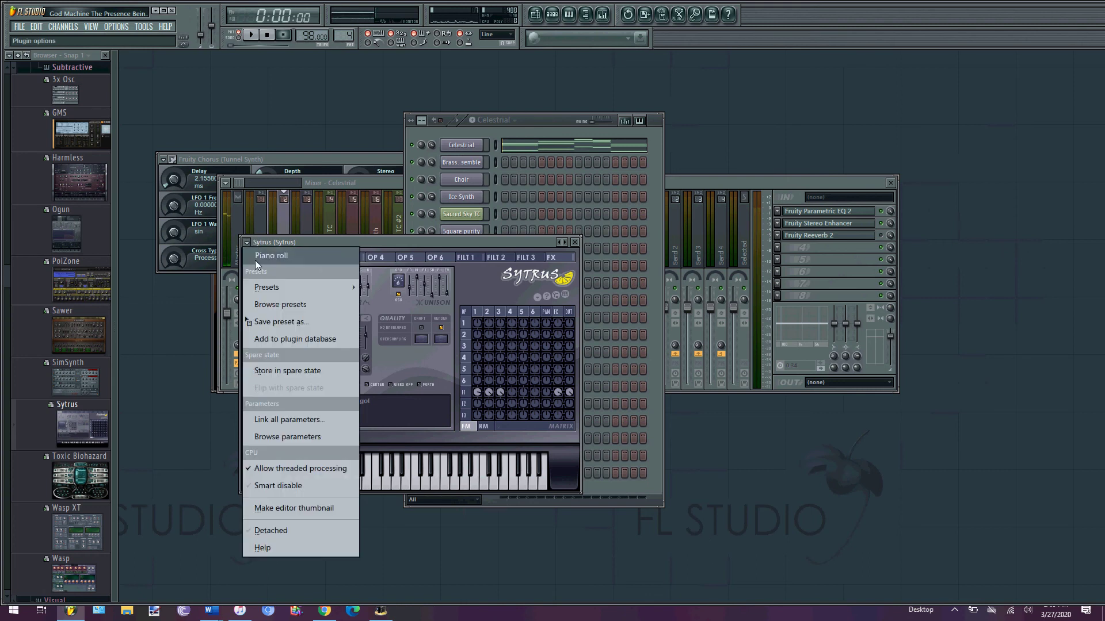
mouse_move(260, 286)
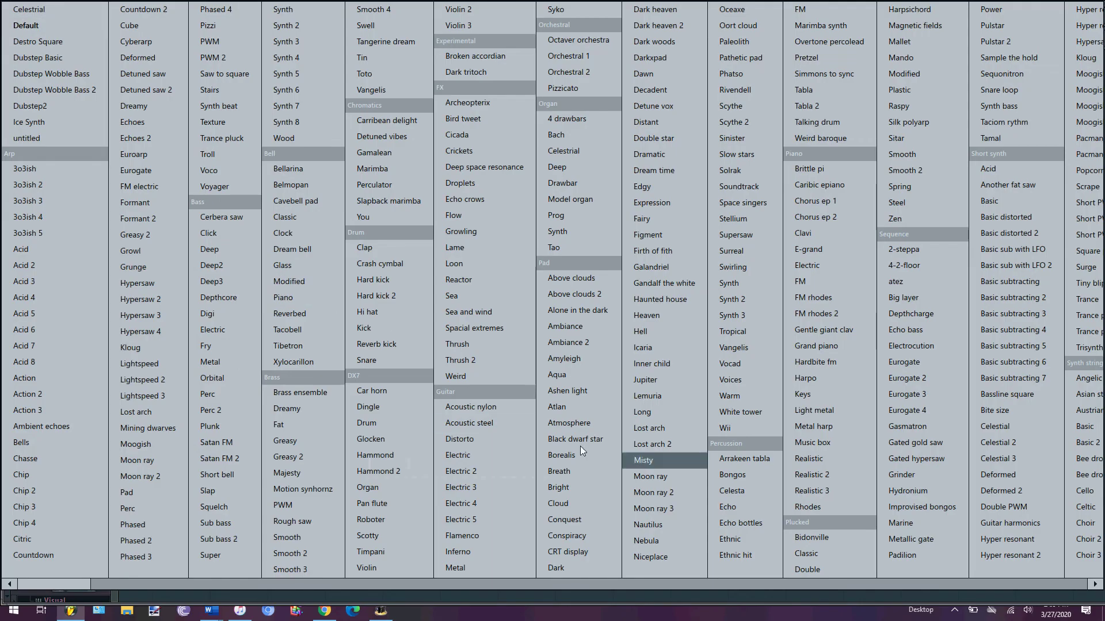
left_click_drag(45, 583, 1084, 525)
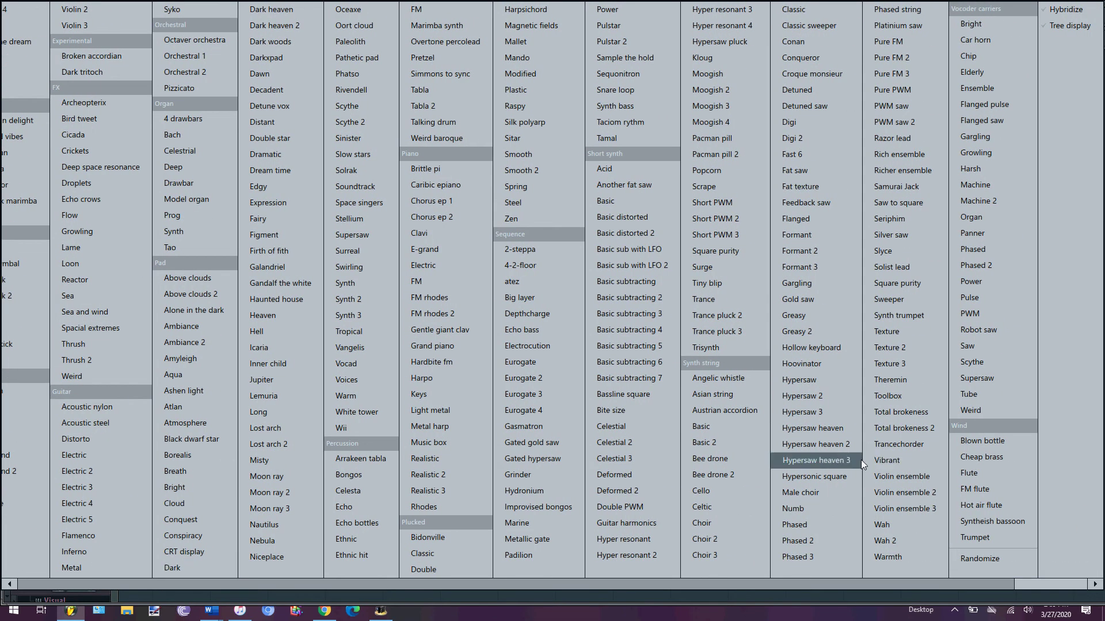
left_click(795, 457)
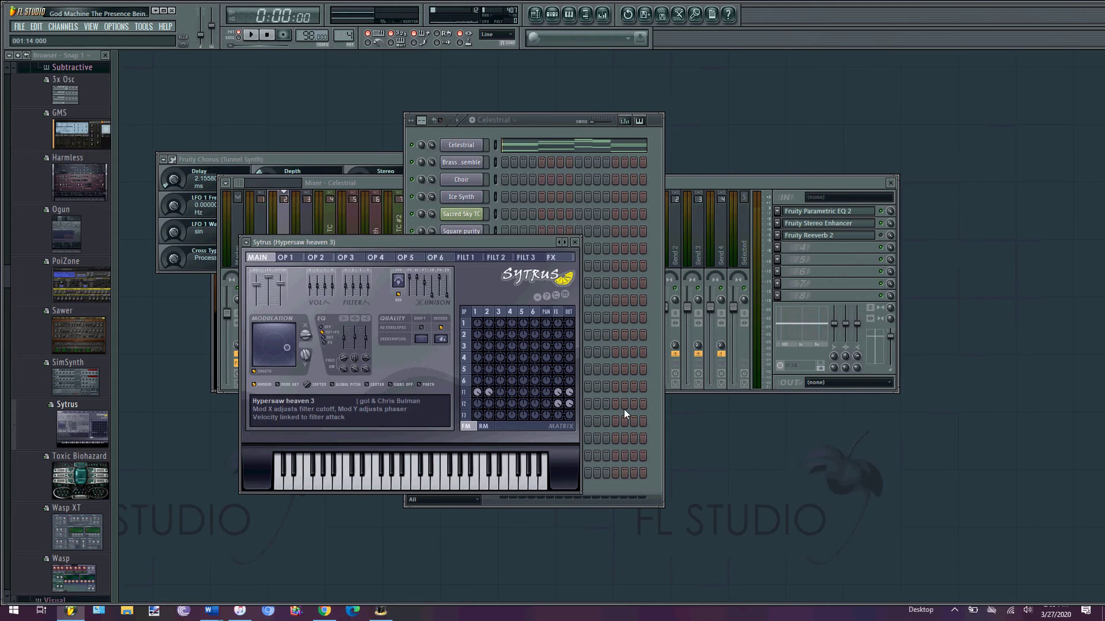
Audition the Hypersaw heaven 3 sound with a few notes and close its Sytrus window.
key("n")
key("q")
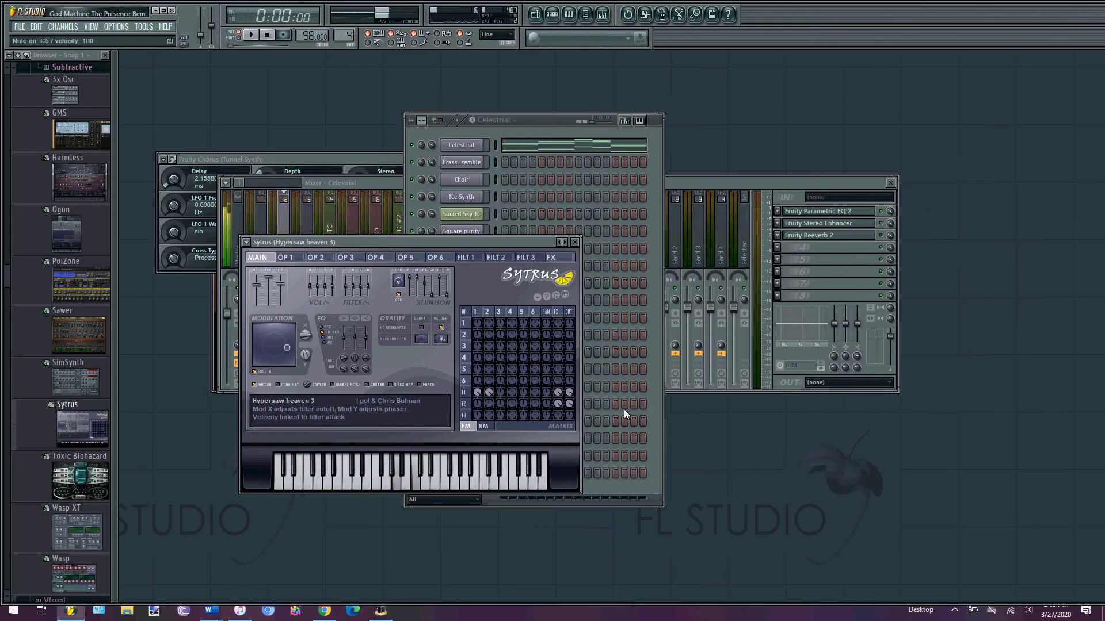
key("e")
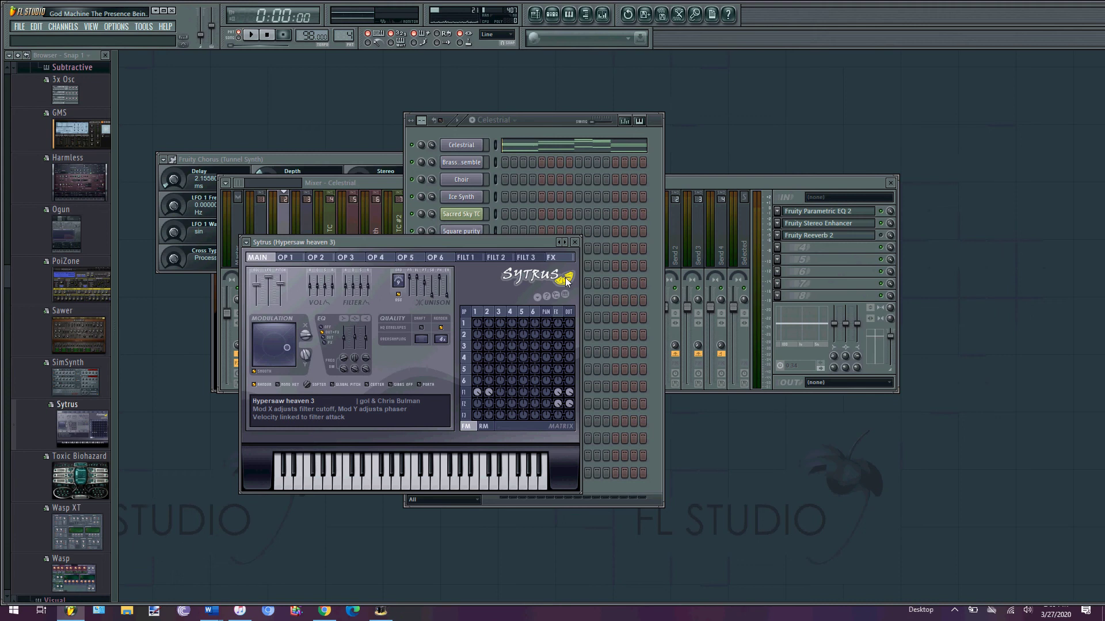
left_click(574, 242)
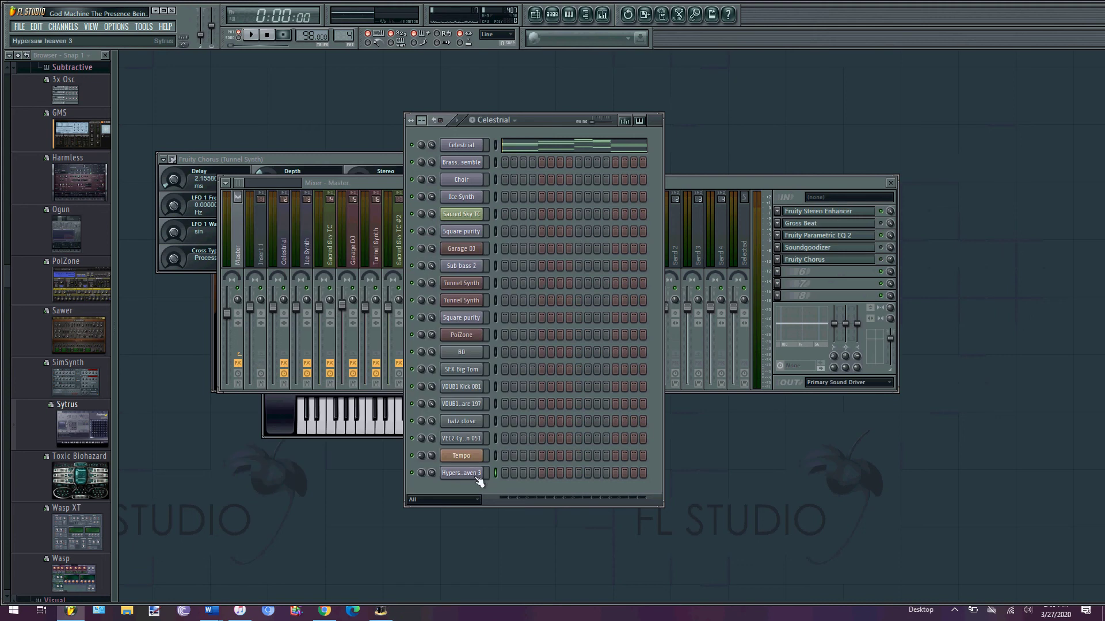
Add a new PoiZone channel below Hypersaw heaven 3, sound a test note and load the KBD LittleFreak MC preset.
left_click_drag(77, 291, 478, 469)
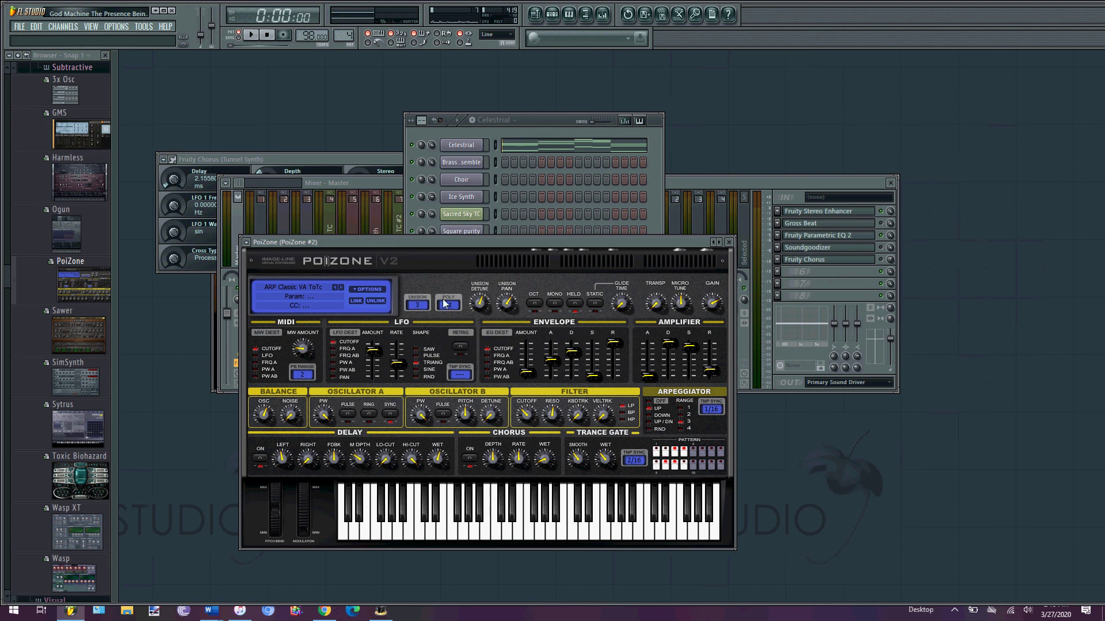
left_click(511, 534)
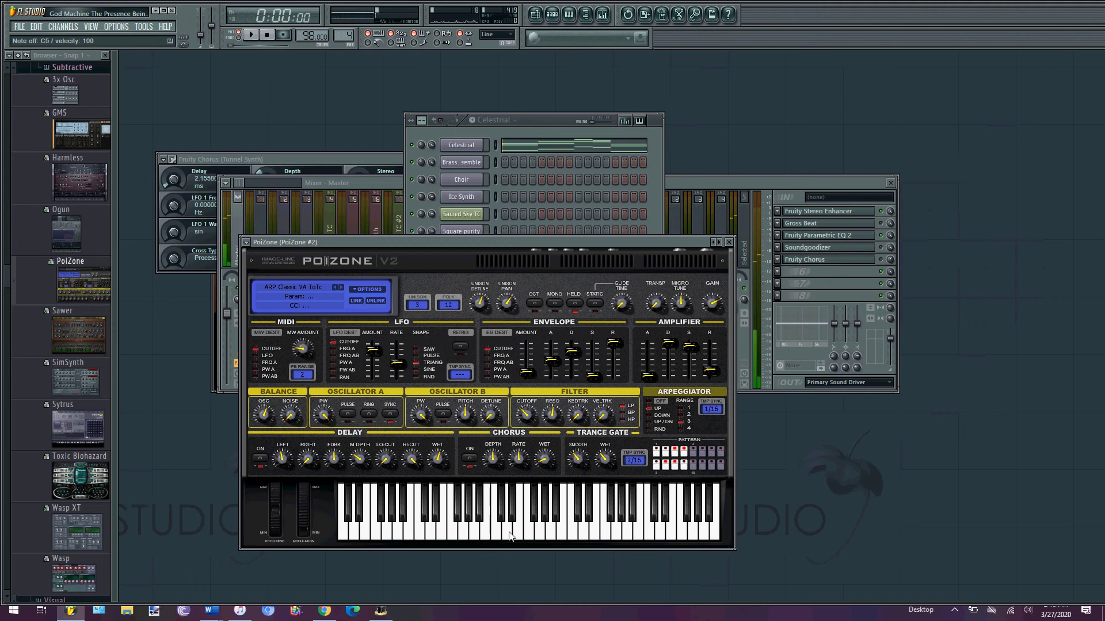
left_click(286, 285)
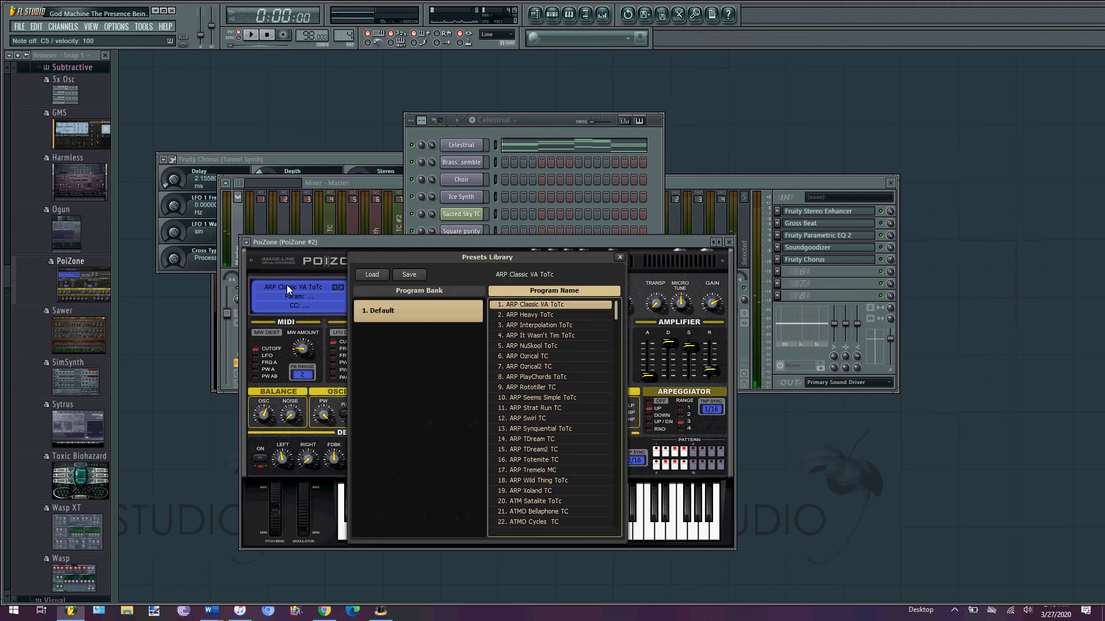
scroll(522, 344, "down", 15)
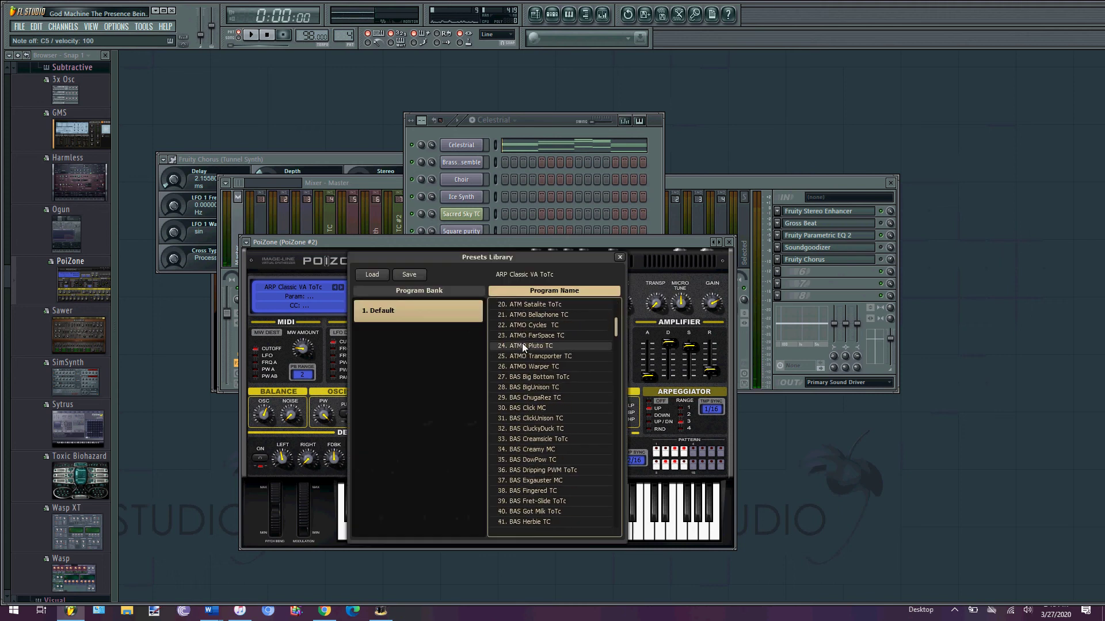
scroll(522, 342, "down", 9)
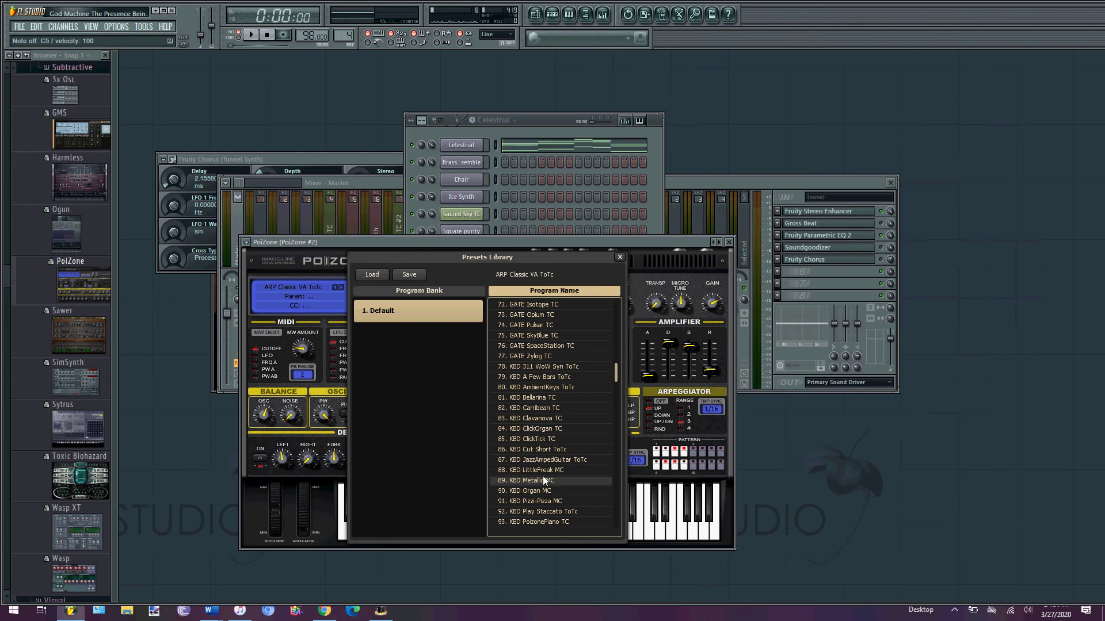
double_click(543, 472)
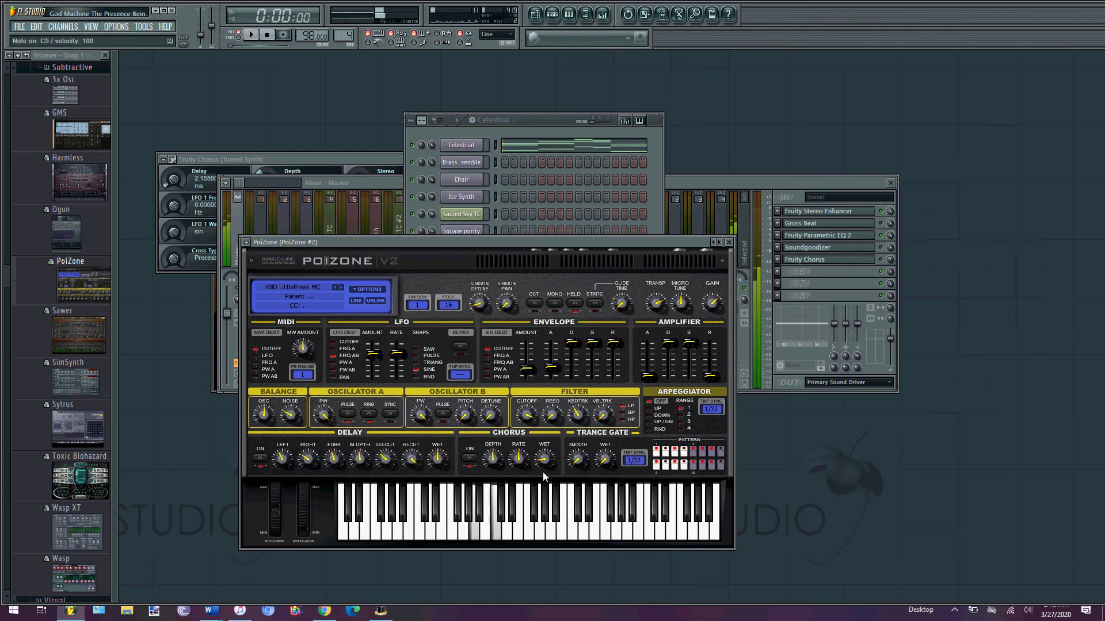
Raise the computer's audio volume while auditioning the PoiZone sound.
key("XF86AudioRaiseVolume")
key("XF86AudioRaiseVolume")
key("XF86AudioRaiseVolume")
key("XF86AudioRaiseVolume")
key("XF86AudioRaiseVolume")
key("XF86AudioRaiseVolume")
key("XF86AudioRaiseVolume")
key("XF86AudioRaiseVolume")
key("XF86AudioRaiseVolume")
key("XF86AudioRaiseVolume")
key("XF86AudioRaiseVolume")
key("XF86AudioRaiseVolume")
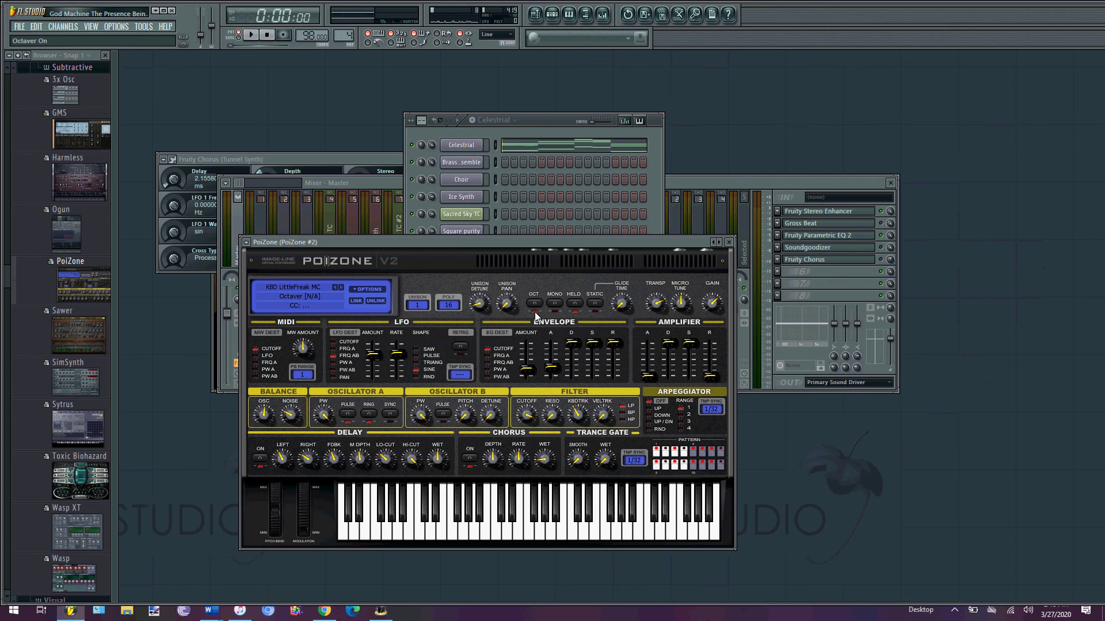
Load the Electric Synth preset into the new PoiZone channel and close its window.
left_click(247, 242)
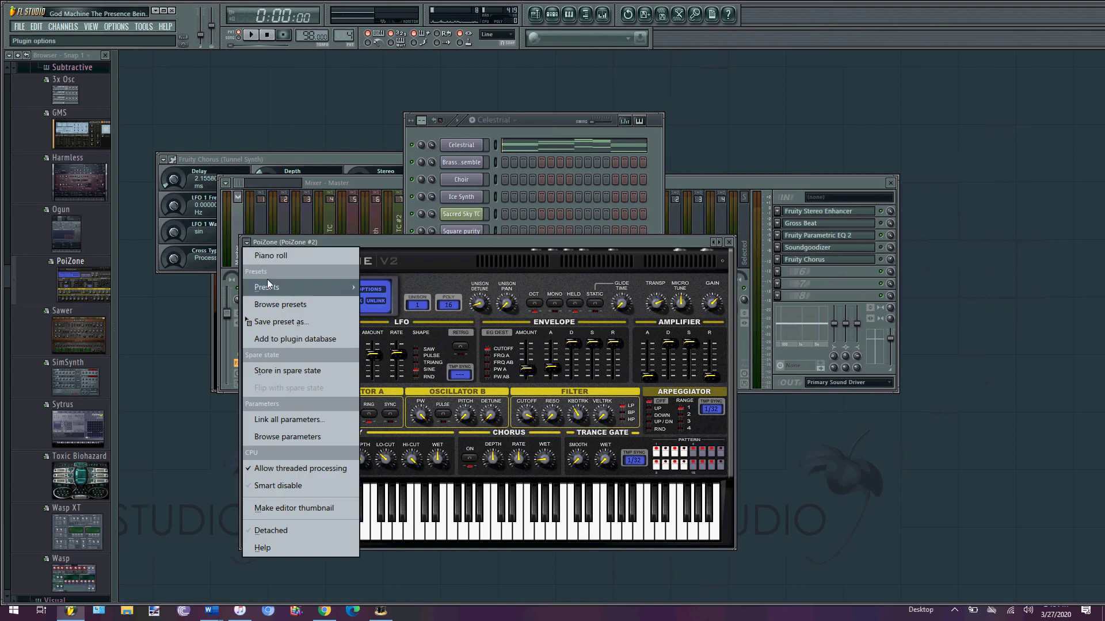
mouse_move(267, 285)
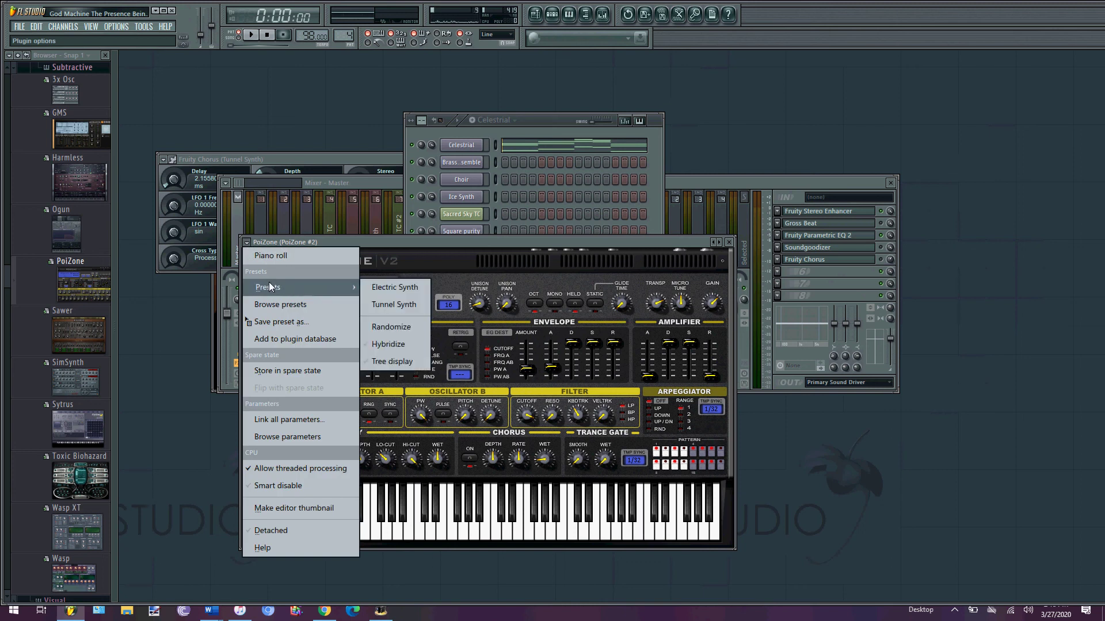
left_click(392, 286)
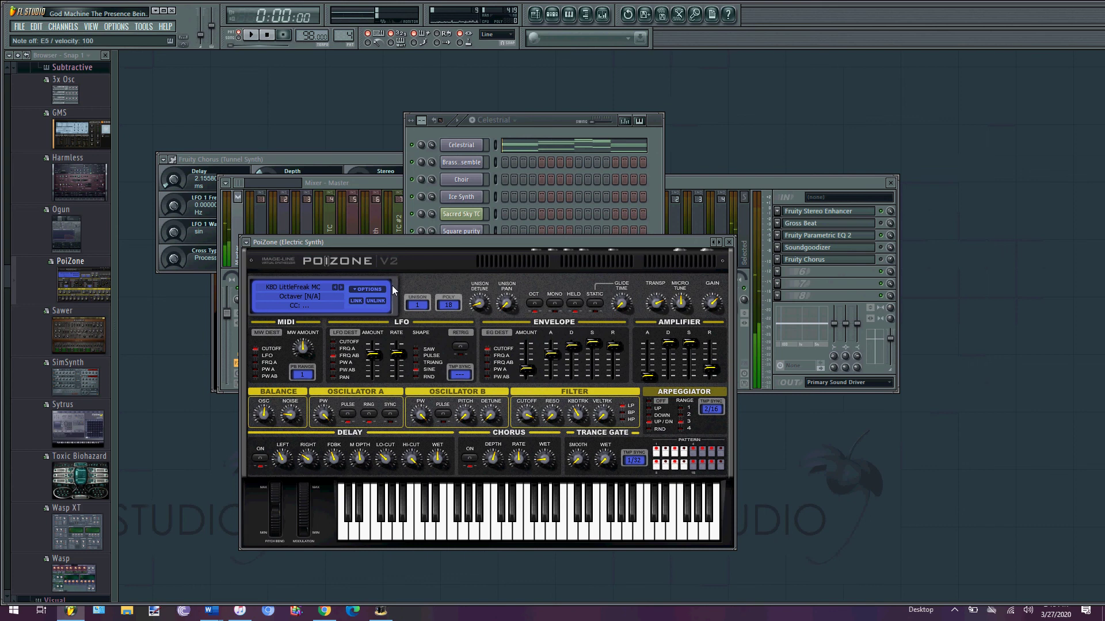
left_click(729, 244)
Add a Sawer channel at the end of the channel list and load the Tunnel Synth preset from its presets library.
left_click_drag(87, 340, 452, 478)
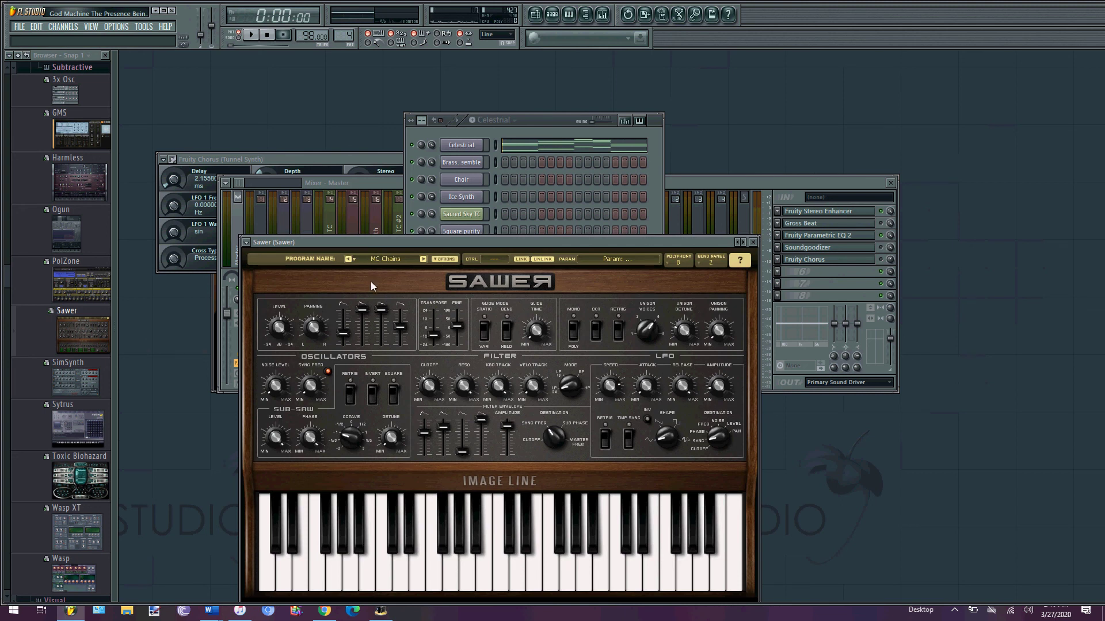
left_click(391, 263)
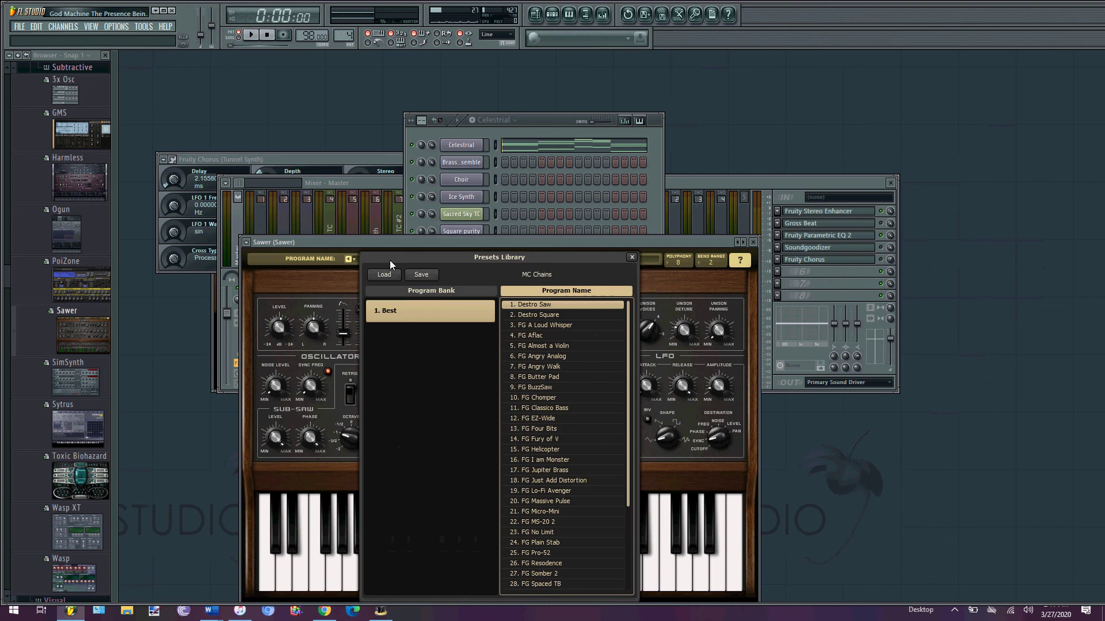
scroll(539, 358, "down", 2)
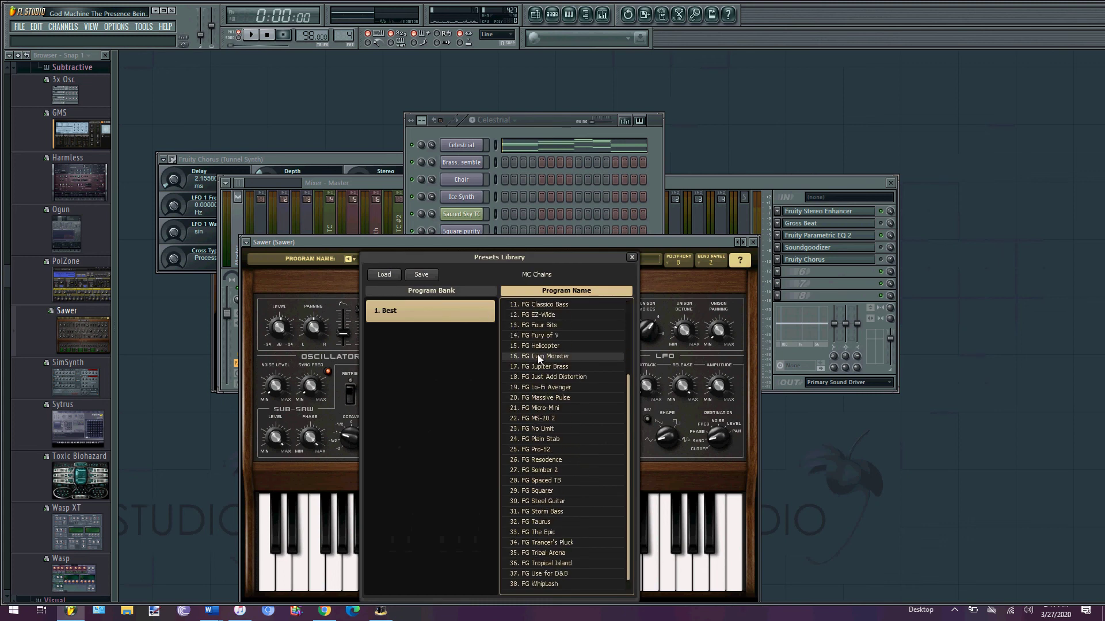
scroll(540, 358, "up", 2)
scroll(539, 358, "down", 4)
scroll(539, 358, "up", 4)
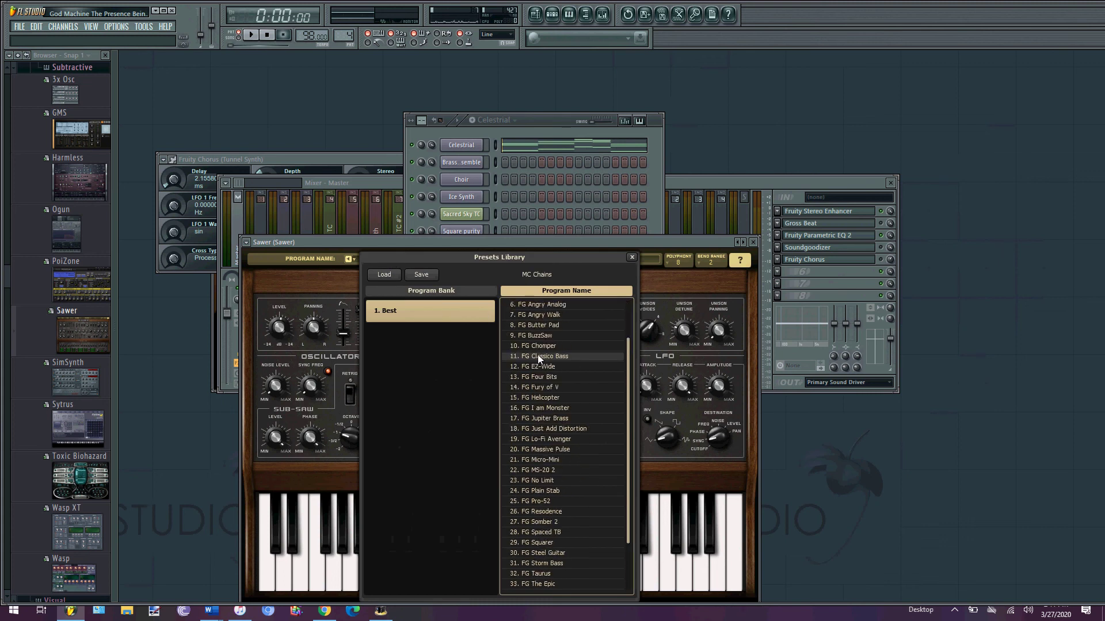
scroll(539, 357, "down", 4)
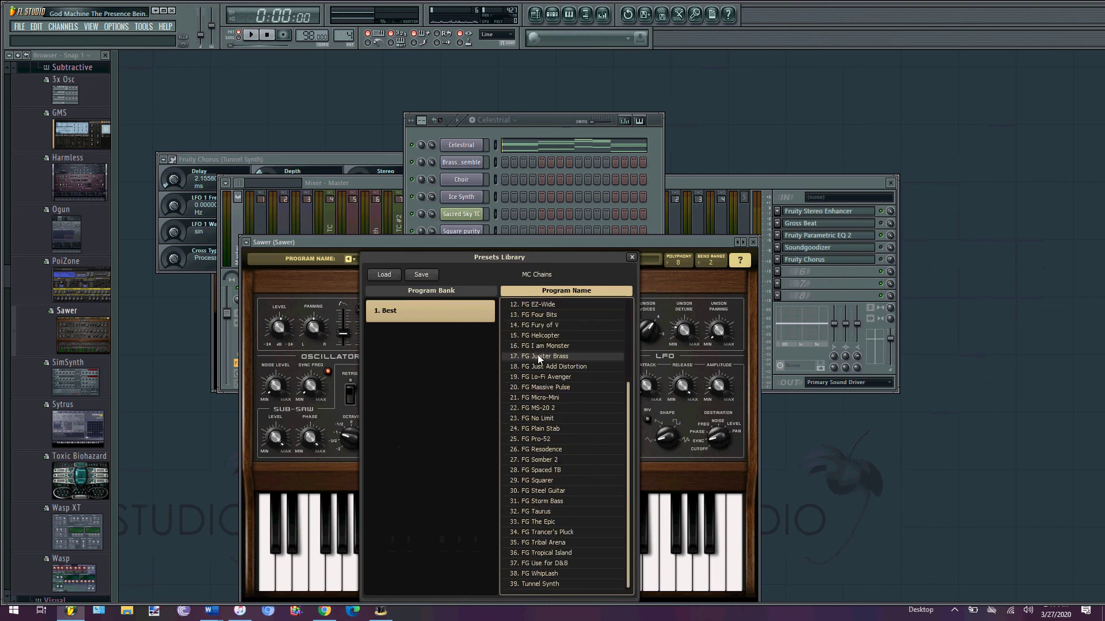
double_click(548, 583)
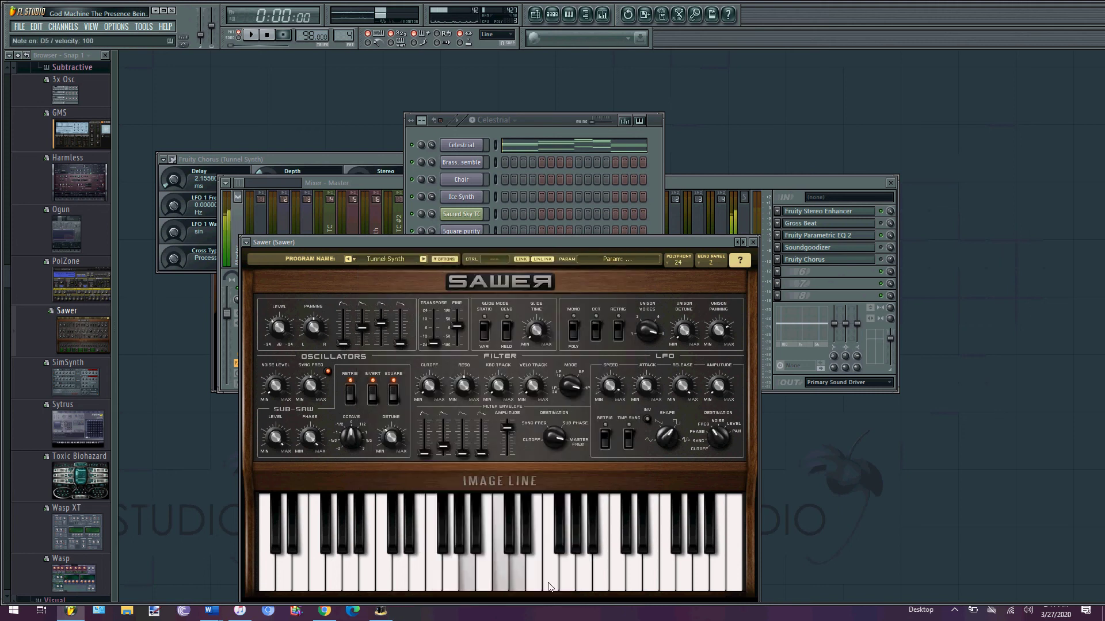
Audition the Tunnel Synth sound with a series of notes and close the Sawer window.
key("u")
key("9")
key("o")
key("q")
key("b")
key("m")
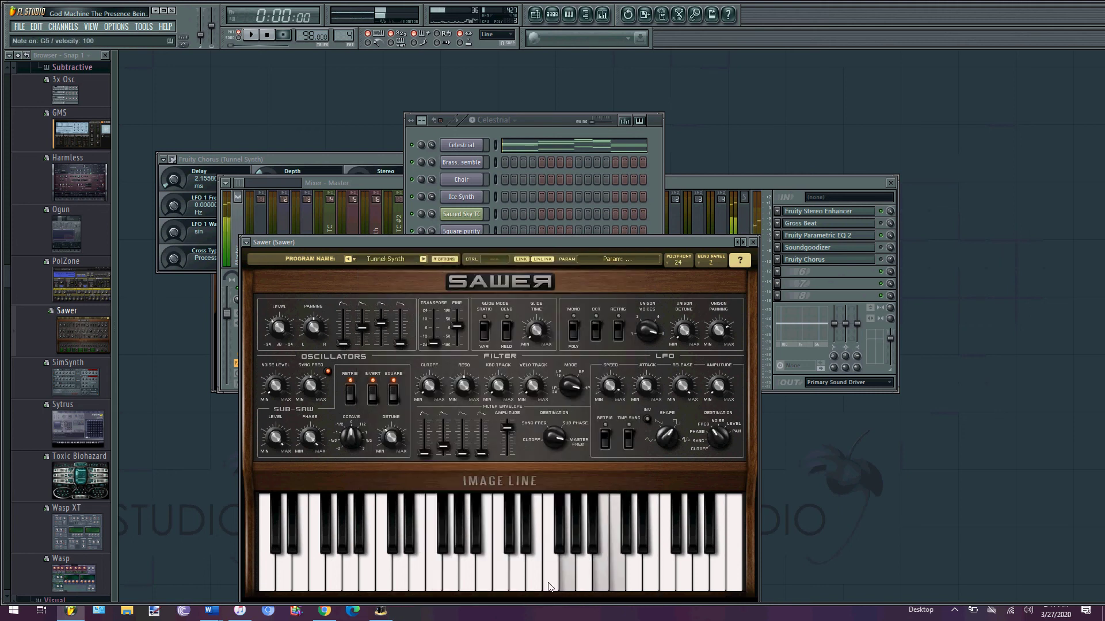
key("w")
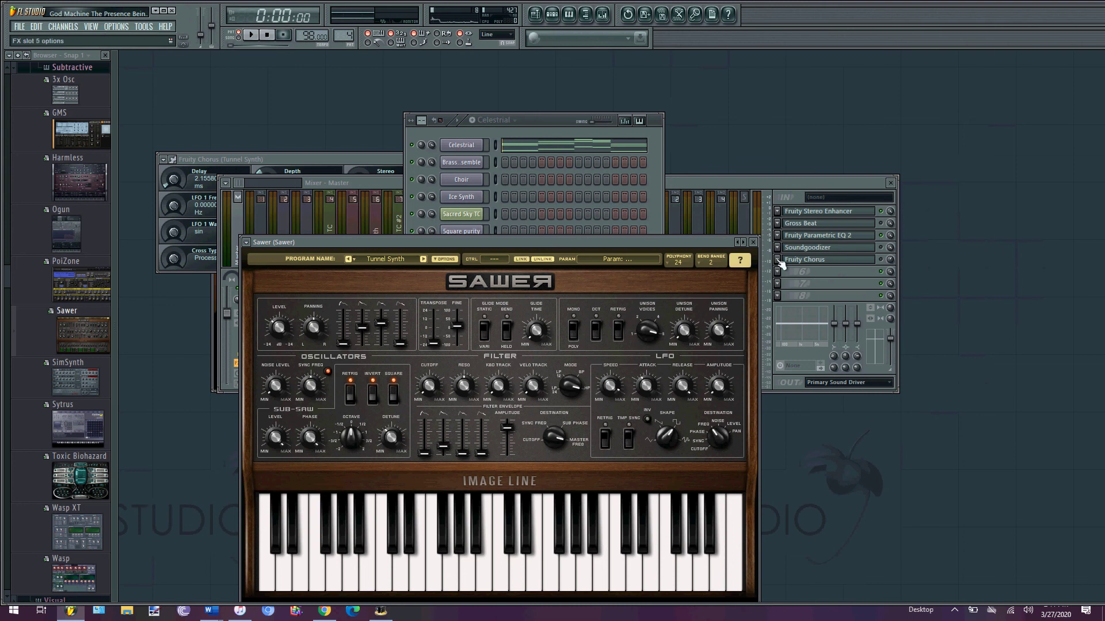
left_click(753, 242)
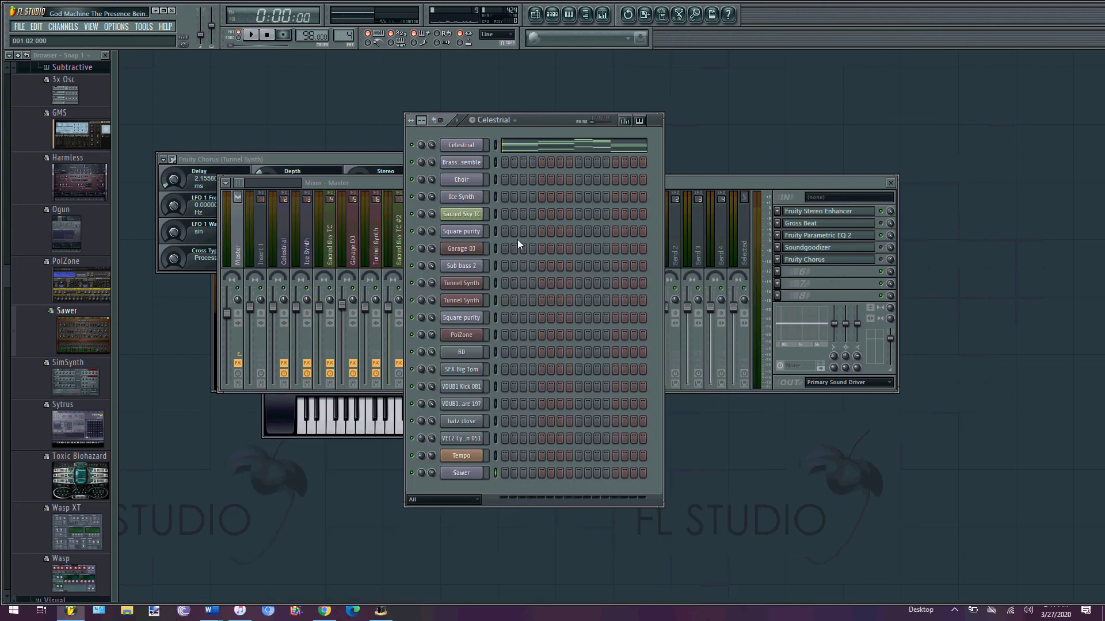
Preview the VT_SD, VT_BD_2 and VT_BD samples from the Legacy pack's Vintage drums folder and collapse the Legacy folder.
left_click_drag(5, 271, 14, 607)
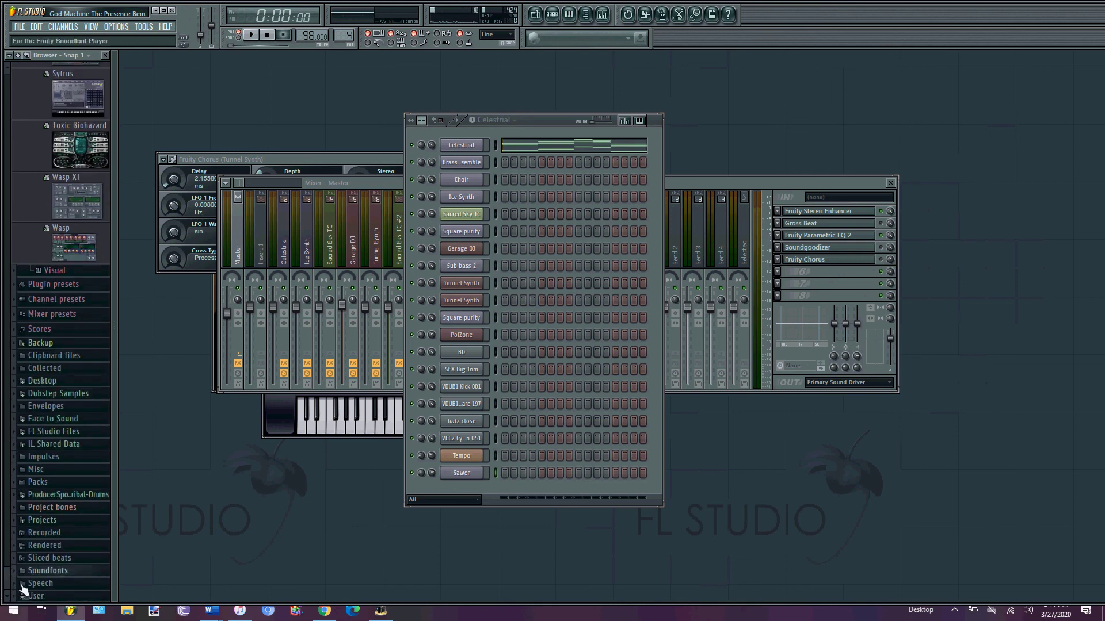
left_click(49, 484)
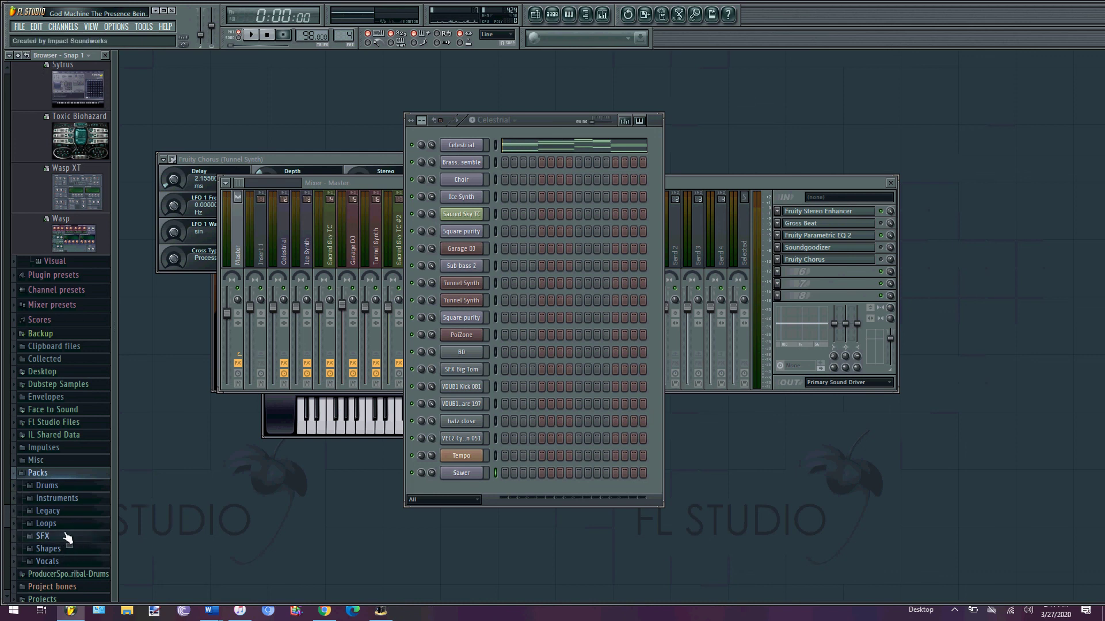
left_click(55, 511)
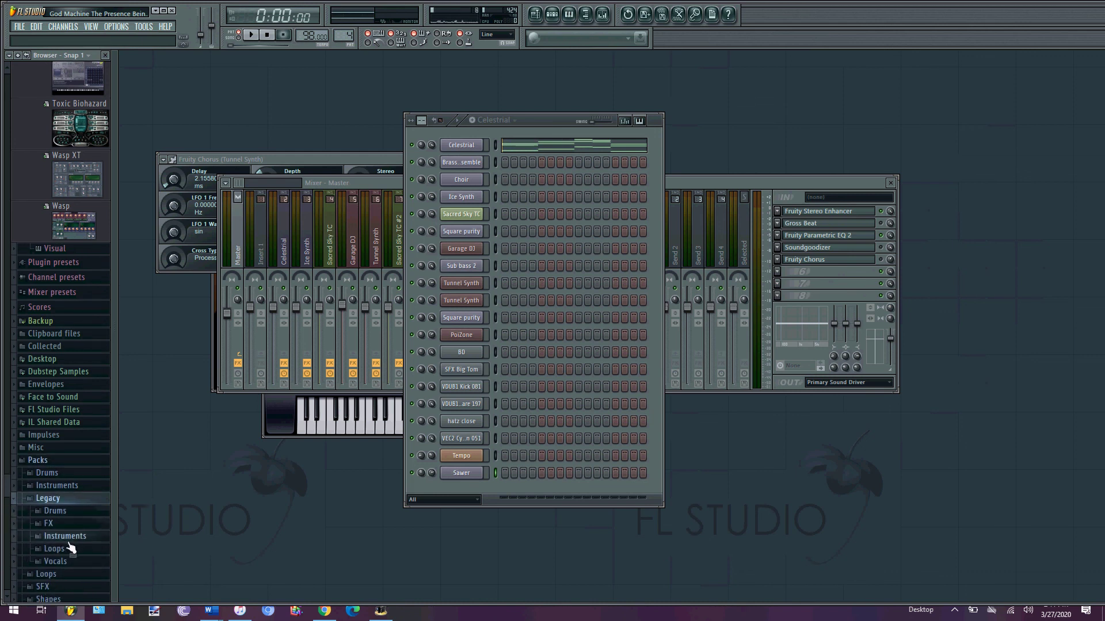
left_click(58, 511)
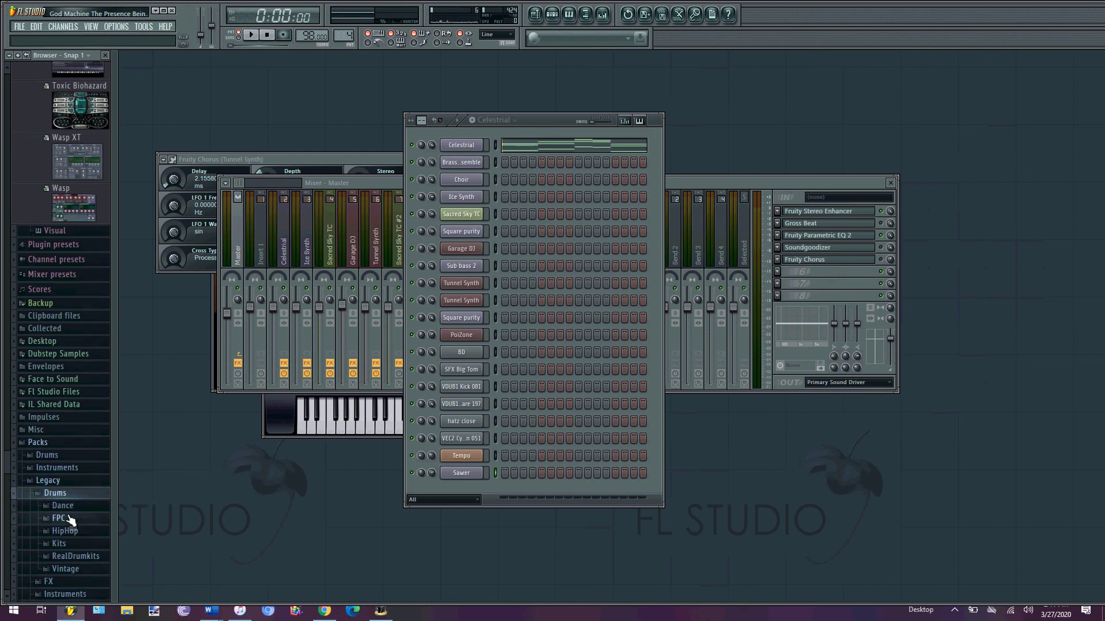
left_click(73, 566)
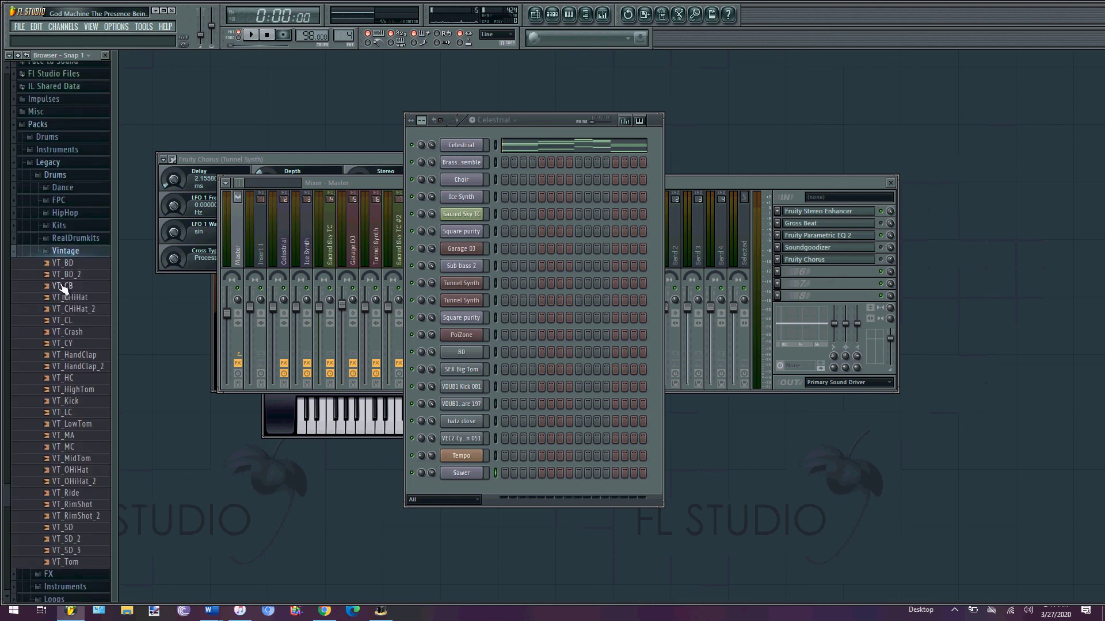
left_click_drag(73, 528, 77, 537)
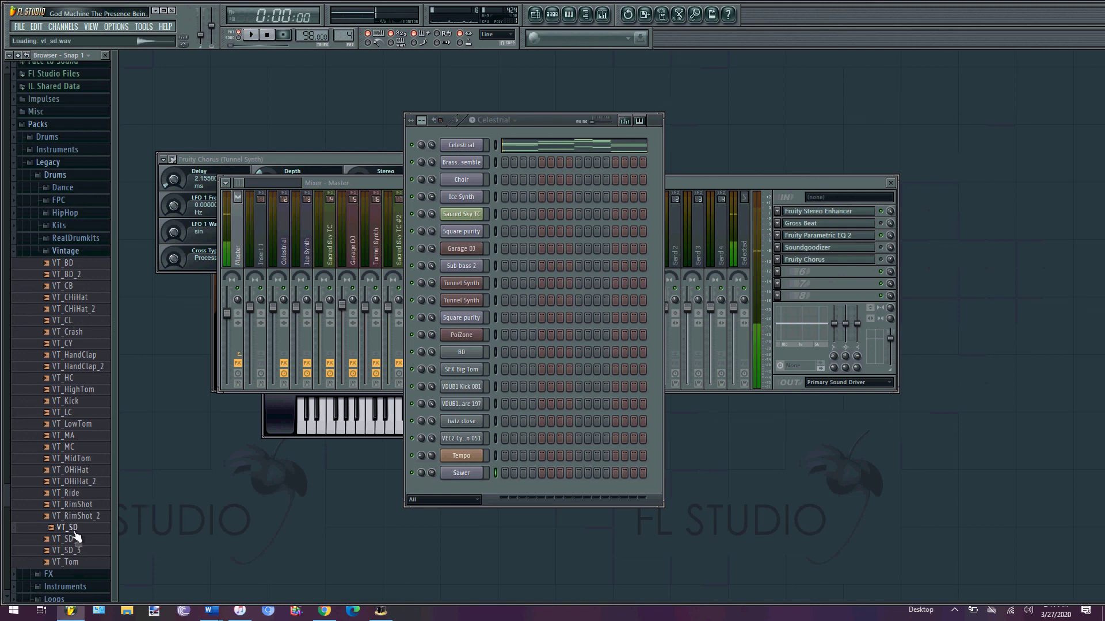
left_click(73, 277)
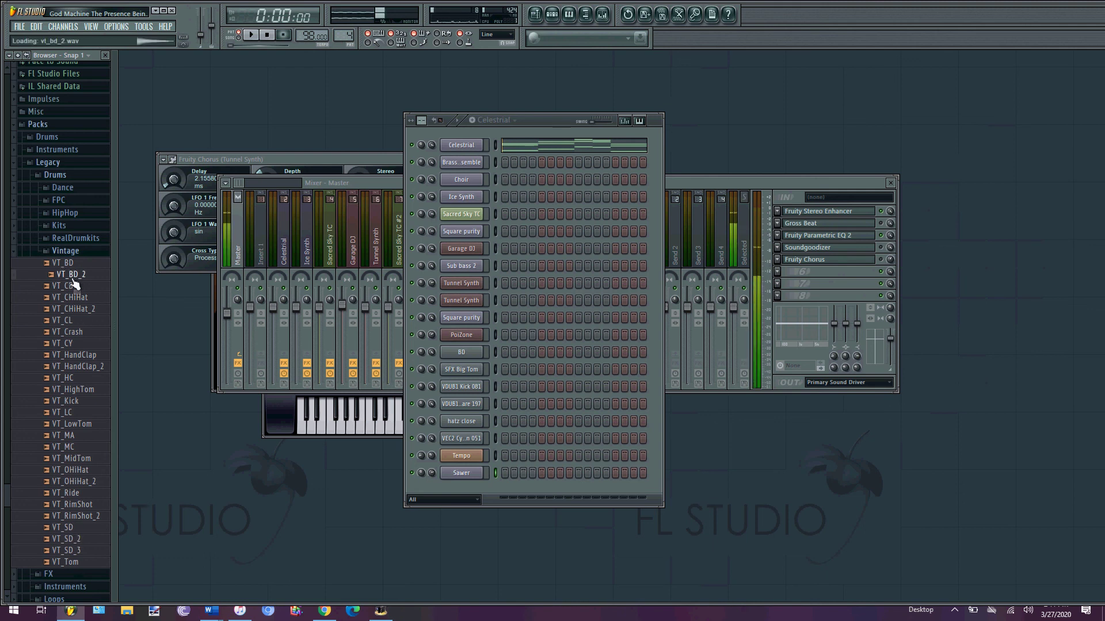
left_click(68, 264)
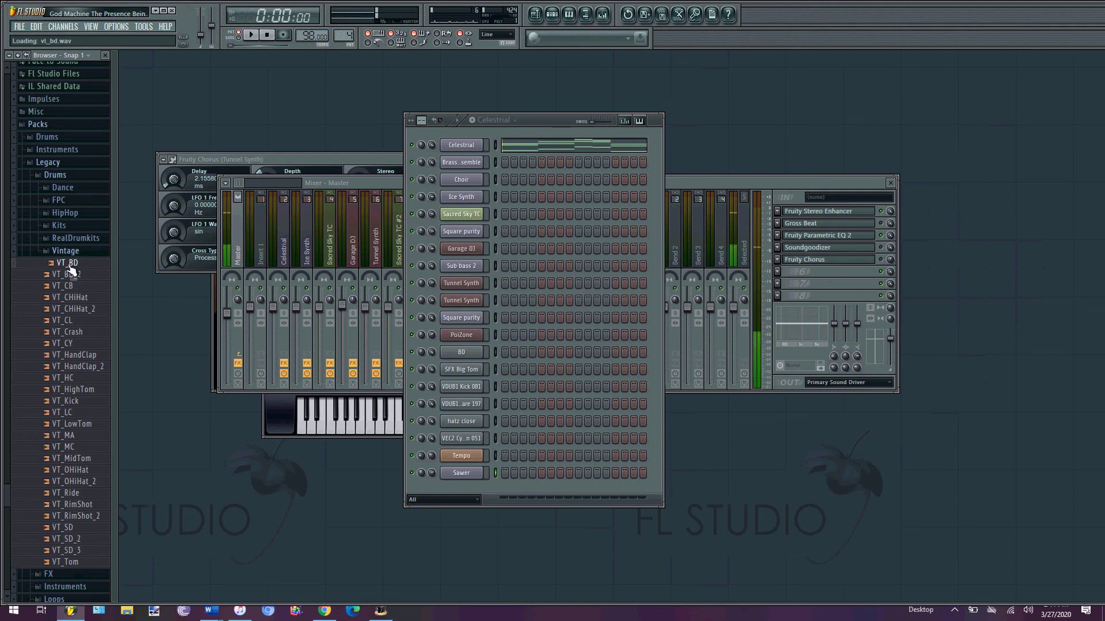
left_click(58, 163)
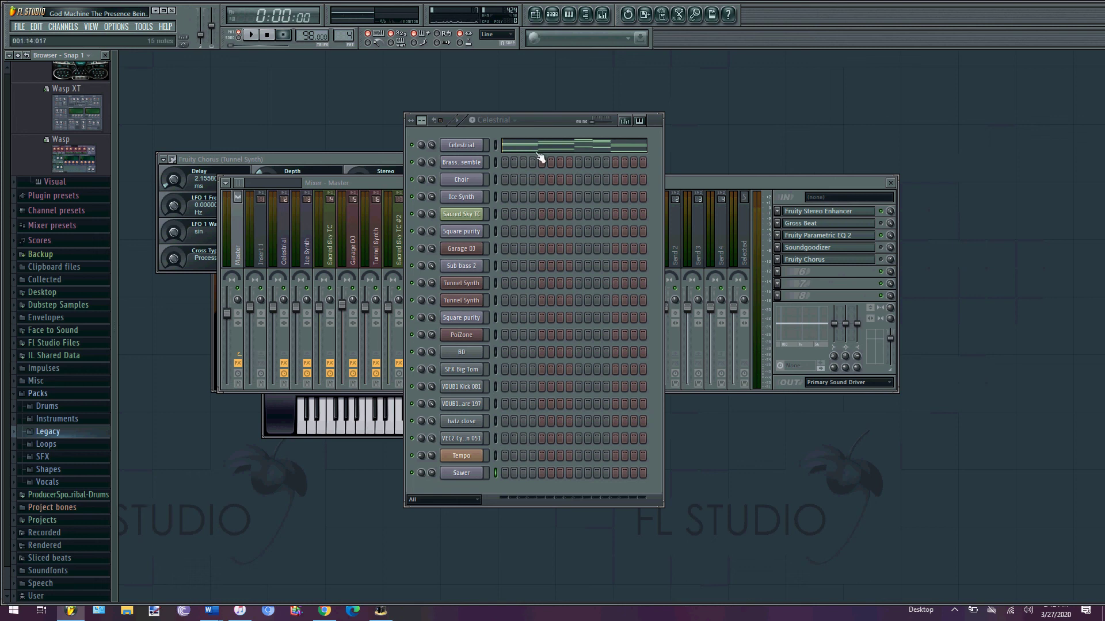
Play the Celestrial pattern, place a BD hit on step 1 and stop playback.
left_click(259, 36)
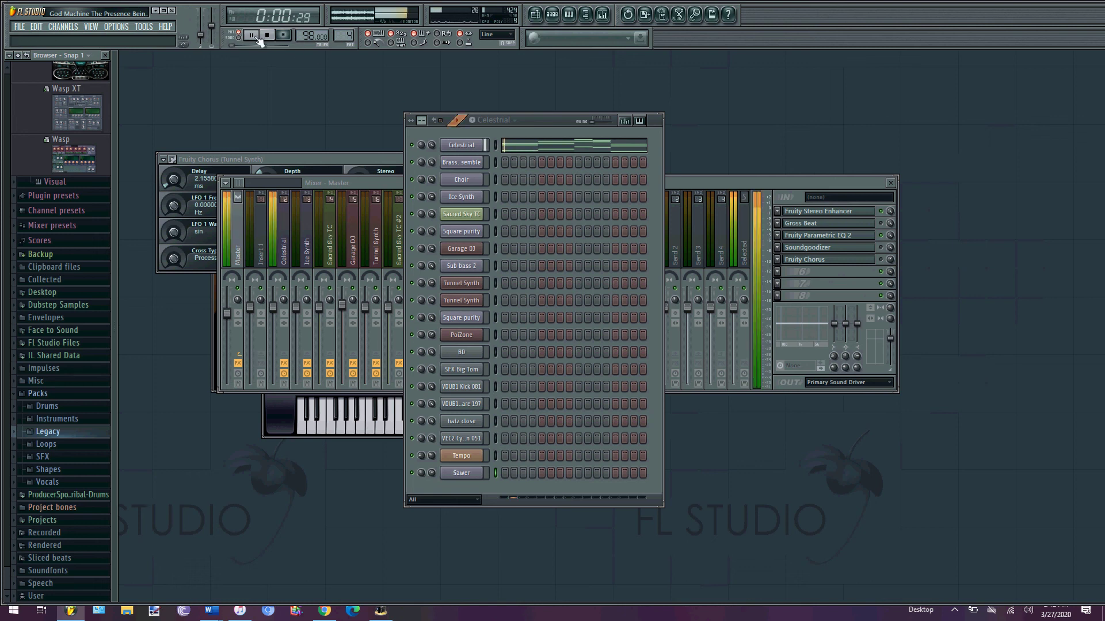
left_click(506, 352)
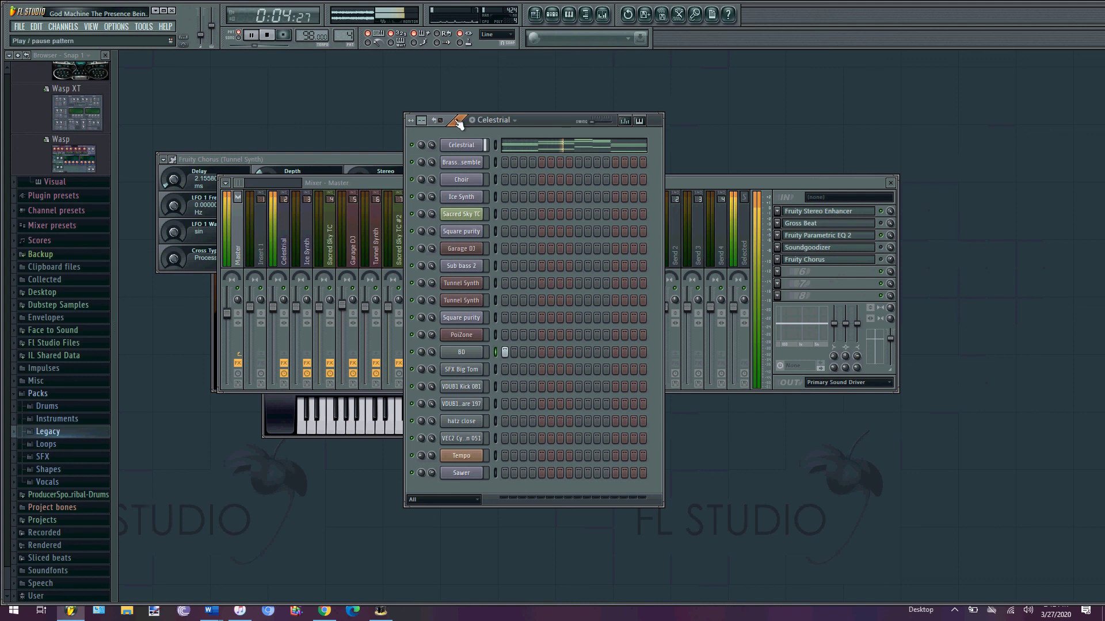
key("space")
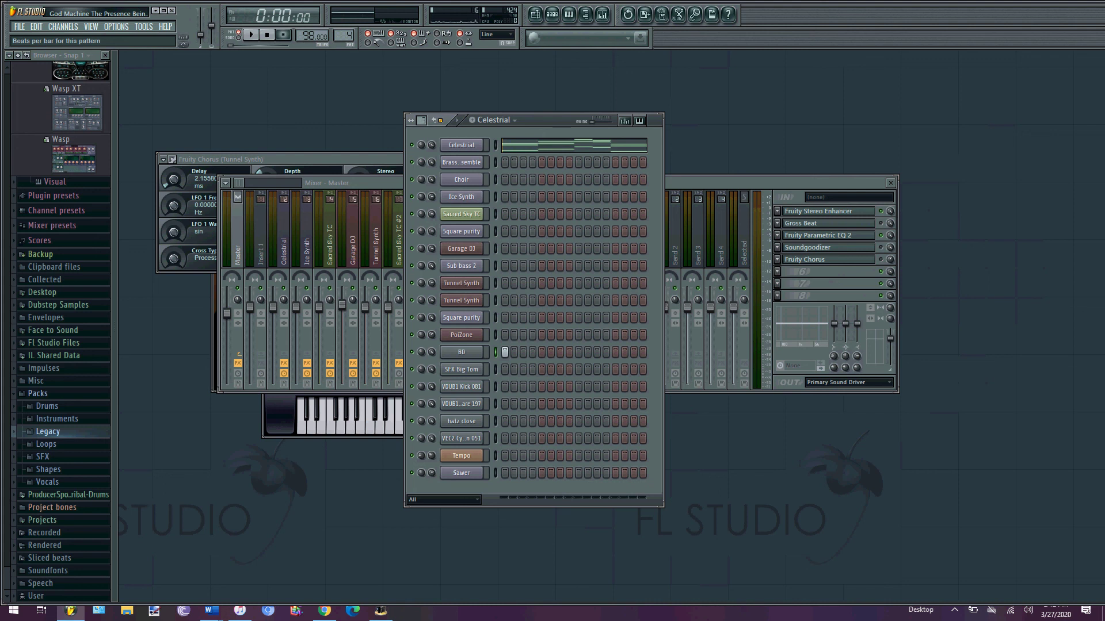
Lengthen the Celestrial pattern's step grid to 32 steps.
scroll(422, 121, "up", 4)
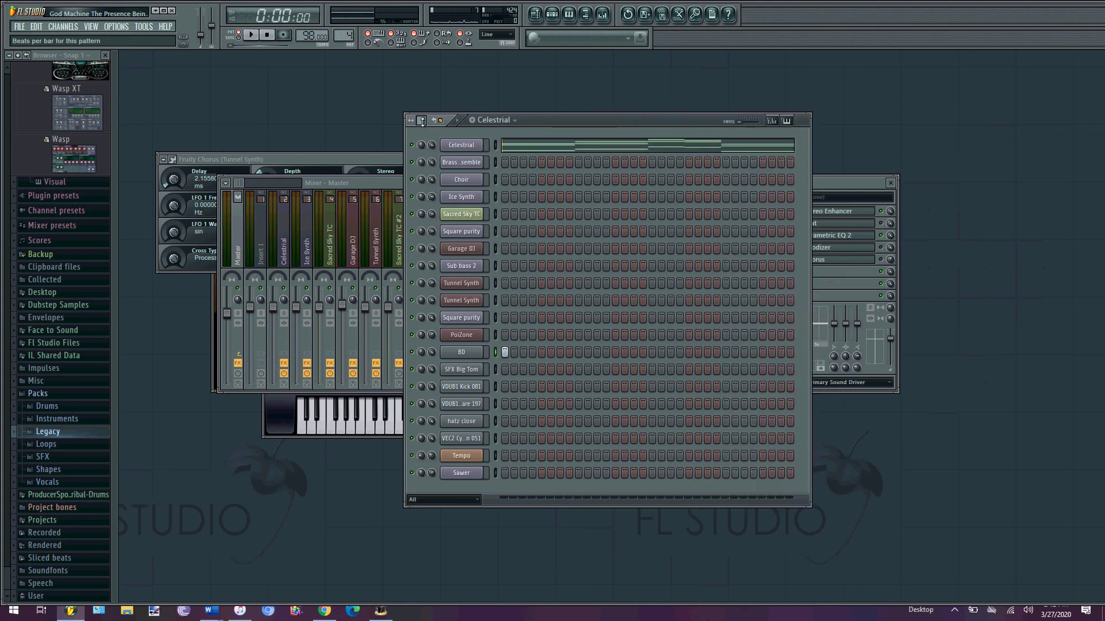
scroll(422, 121, "down", 4)
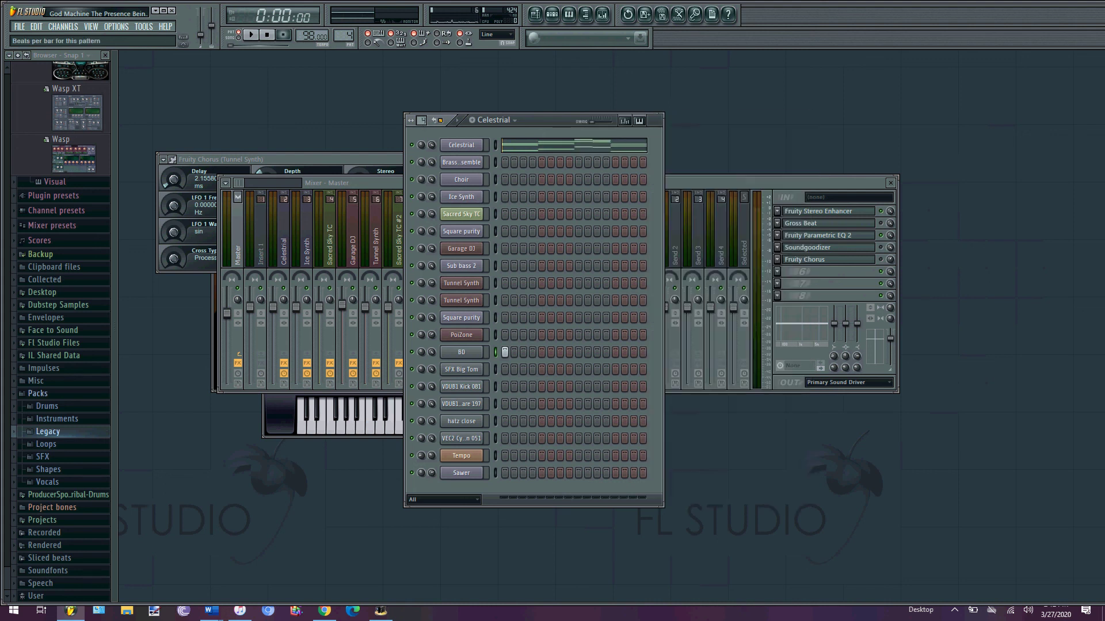
scroll(421, 120, "up", 3)
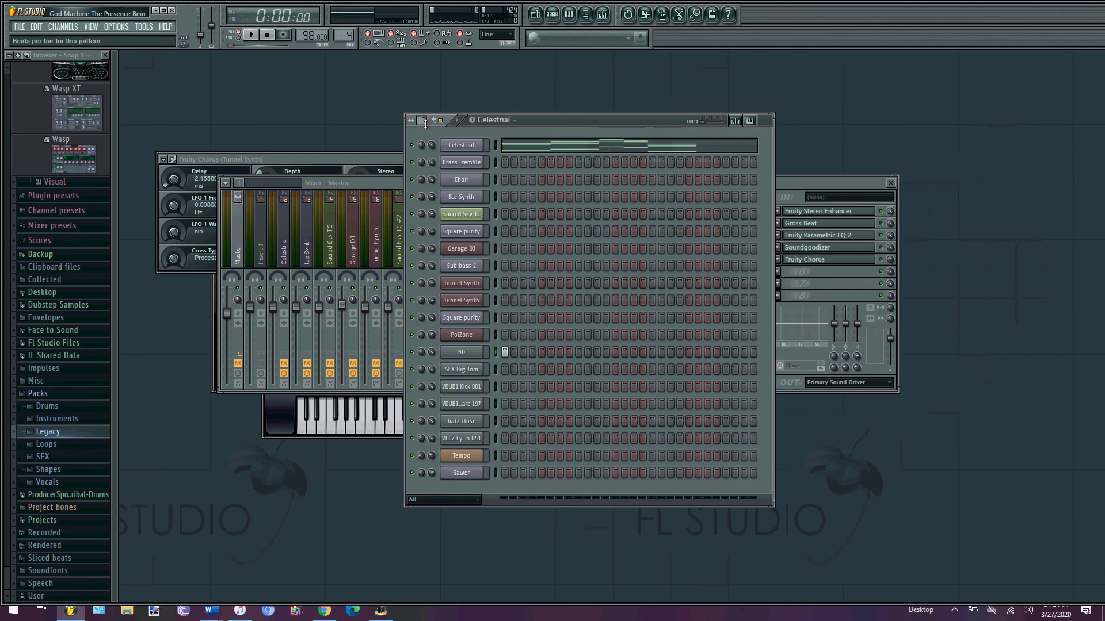
scroll(421, 120, "up", 1)
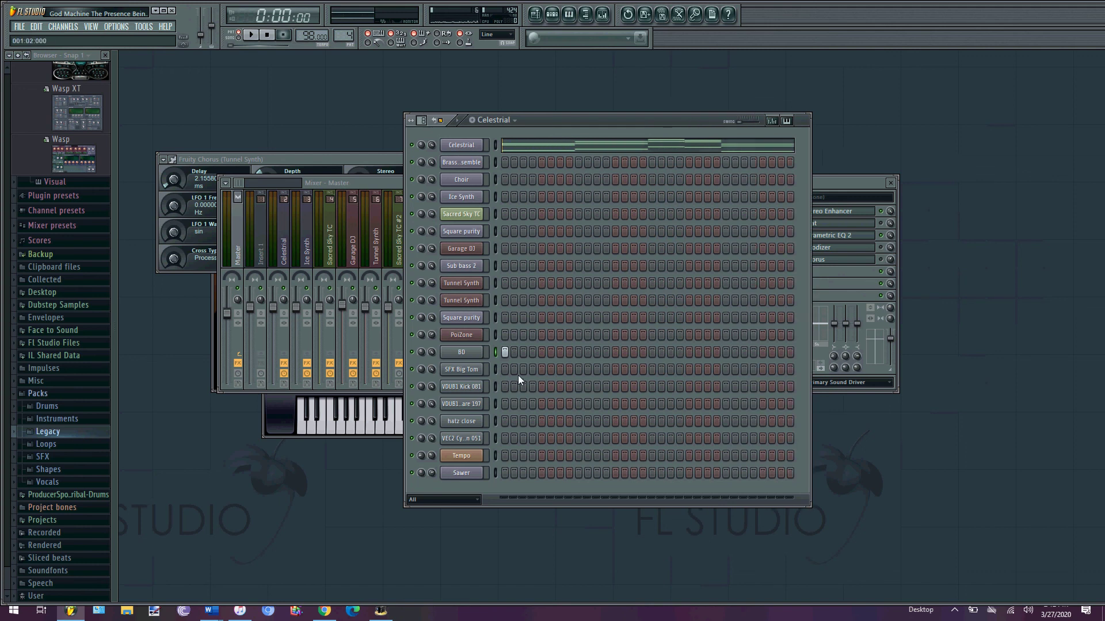
Try filling the SFX Big Tom channel on every second step, and play the pattern briefly.
right_click(481, 369)
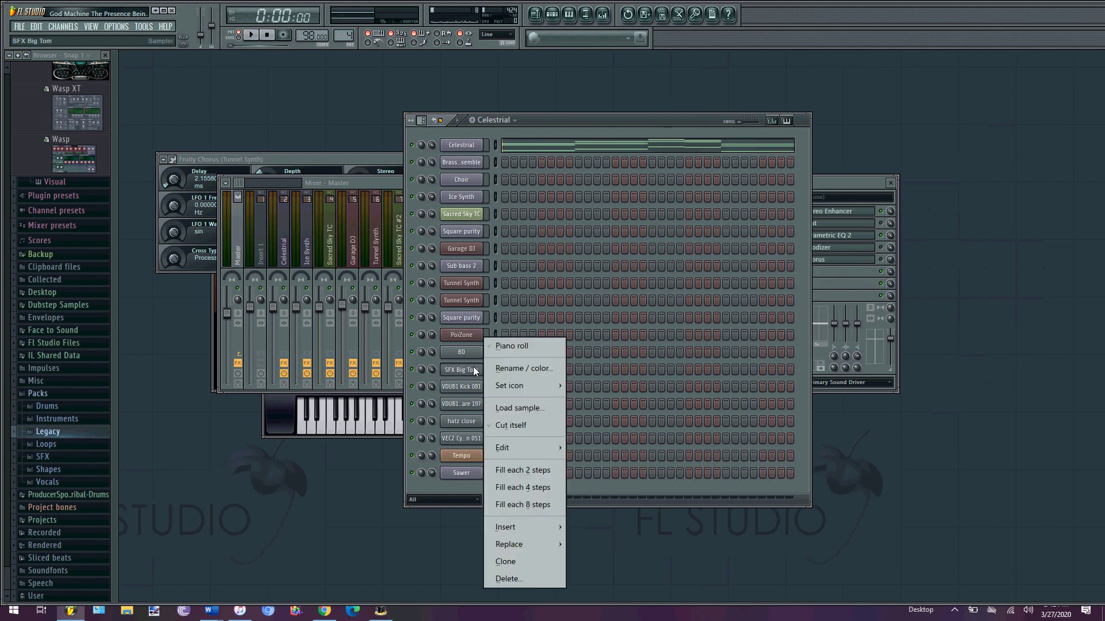
left_click(509, 471)
key("space")
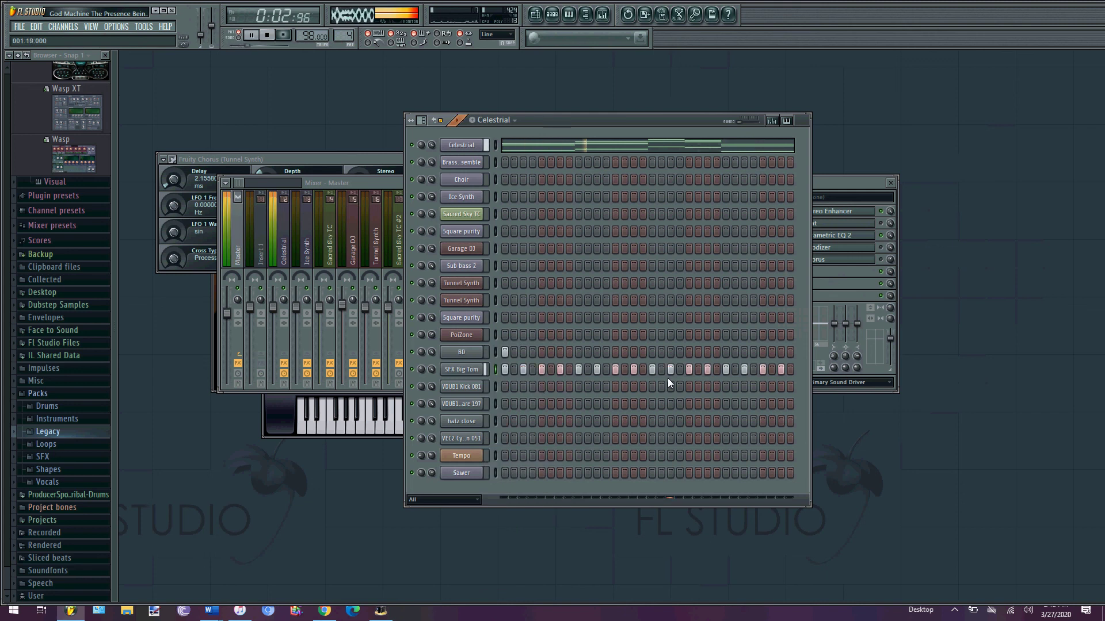
key("space")
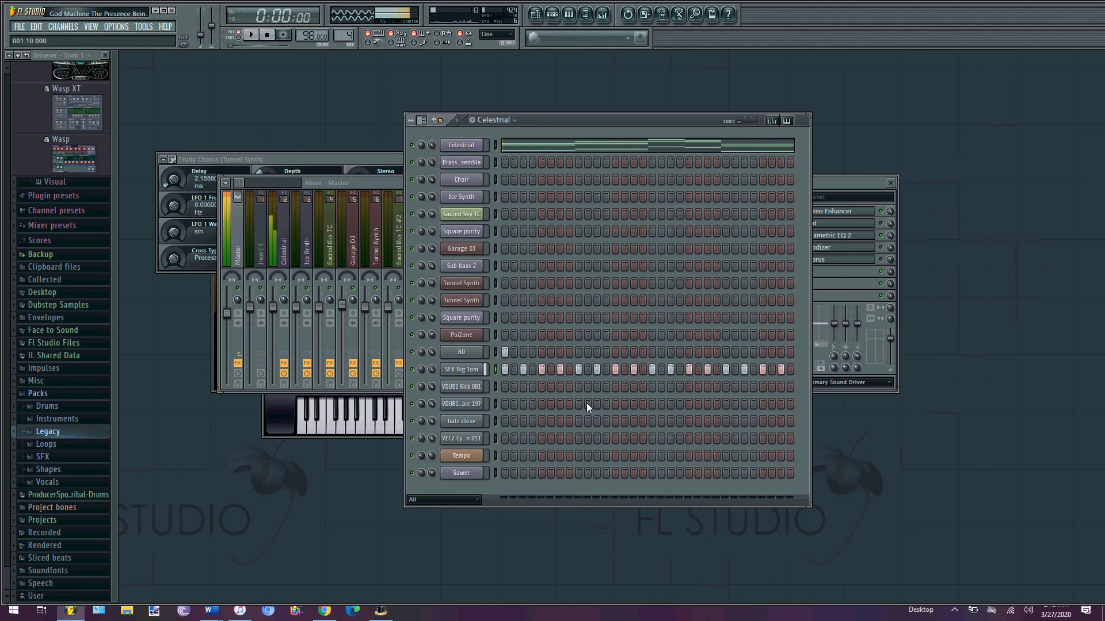
Place hits on steps 9 and 25 of the second VDUB1 channel and fill hatz close on every second step.
left_click(577, 404)
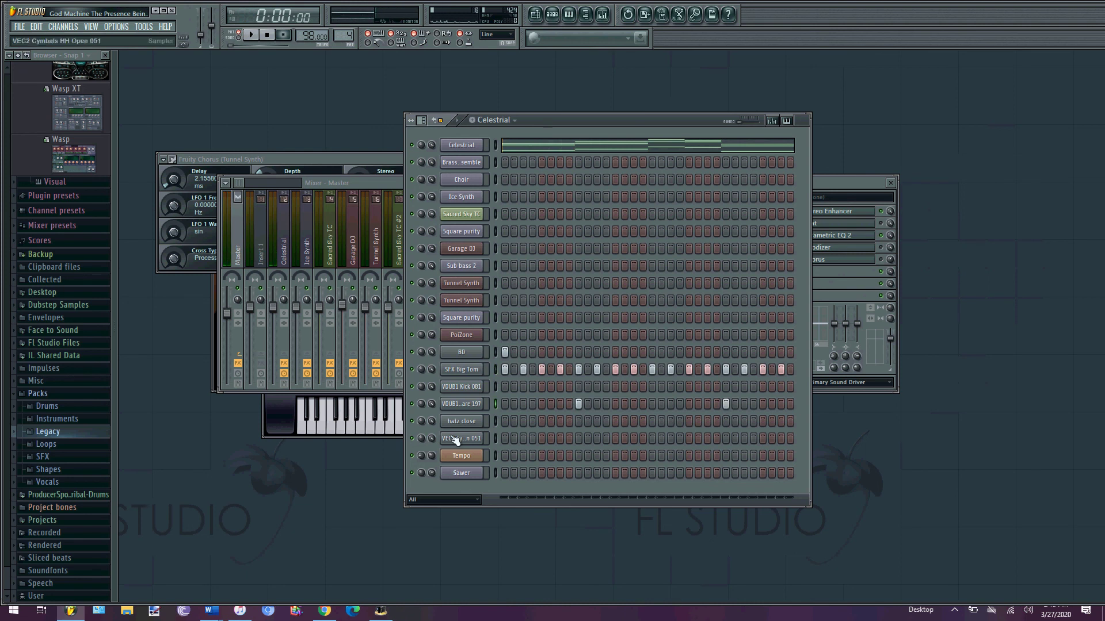
right_click(463, 420)
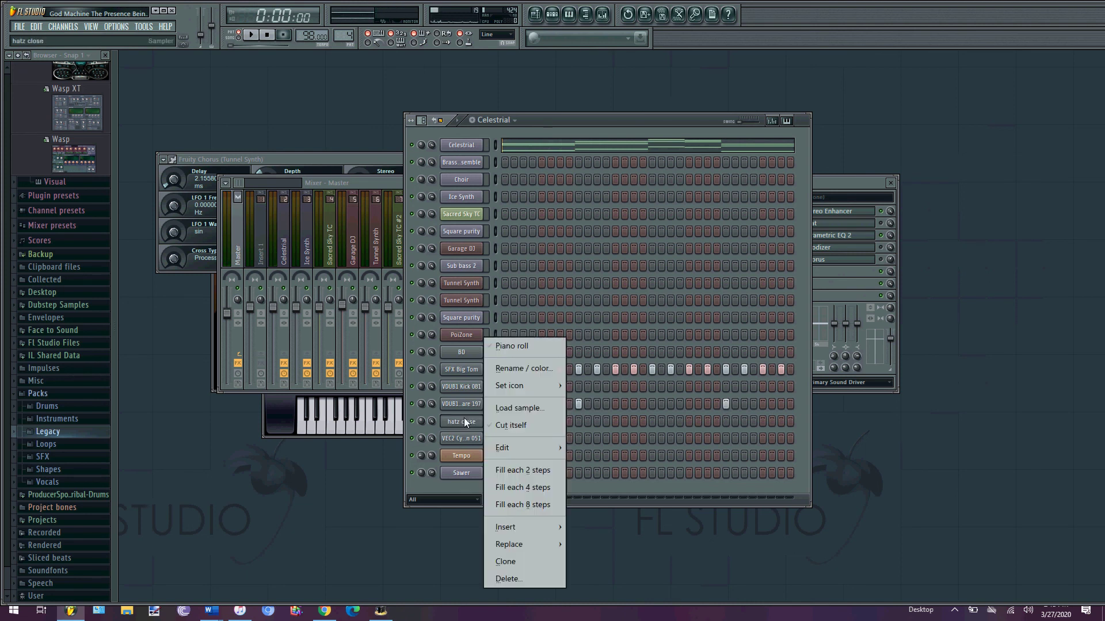
left_click(520, 470)
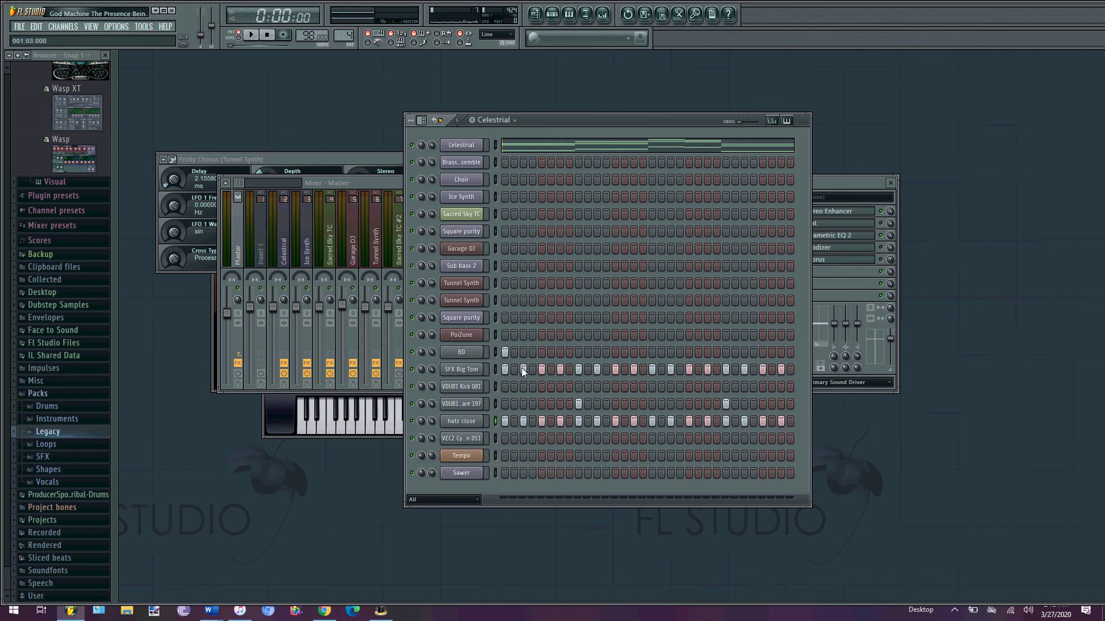
Refill SFX Big Tom every four steps, add VDUB1 Kick hits on steps 7 and 10 and a BD hit on step 17, and play.
left_click_drag(522, 370, 664, 372)
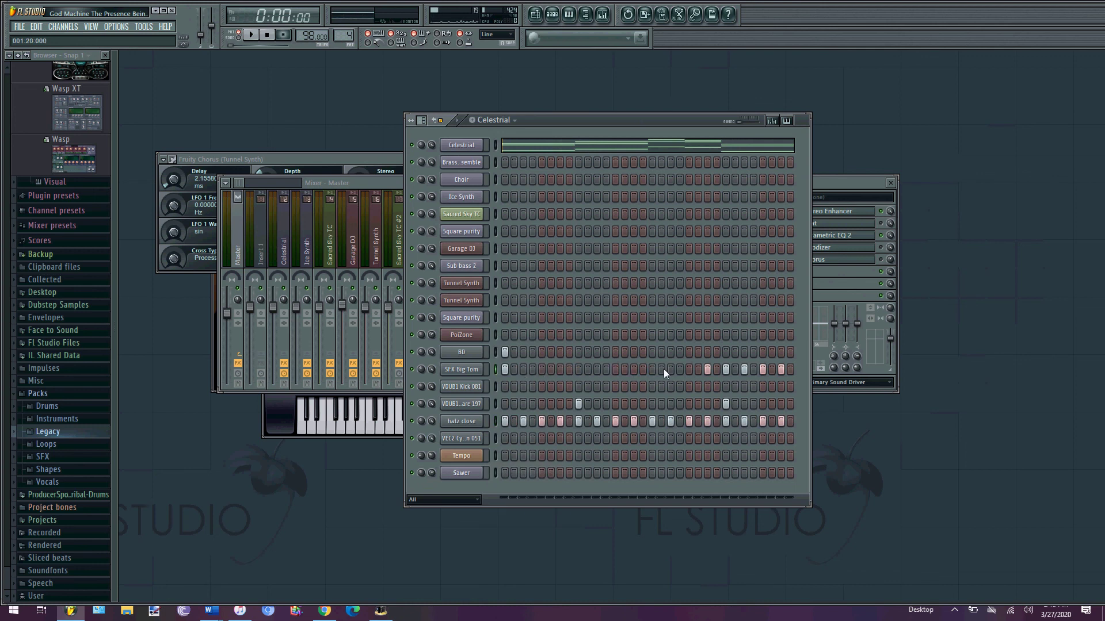
right_click(451, 369)
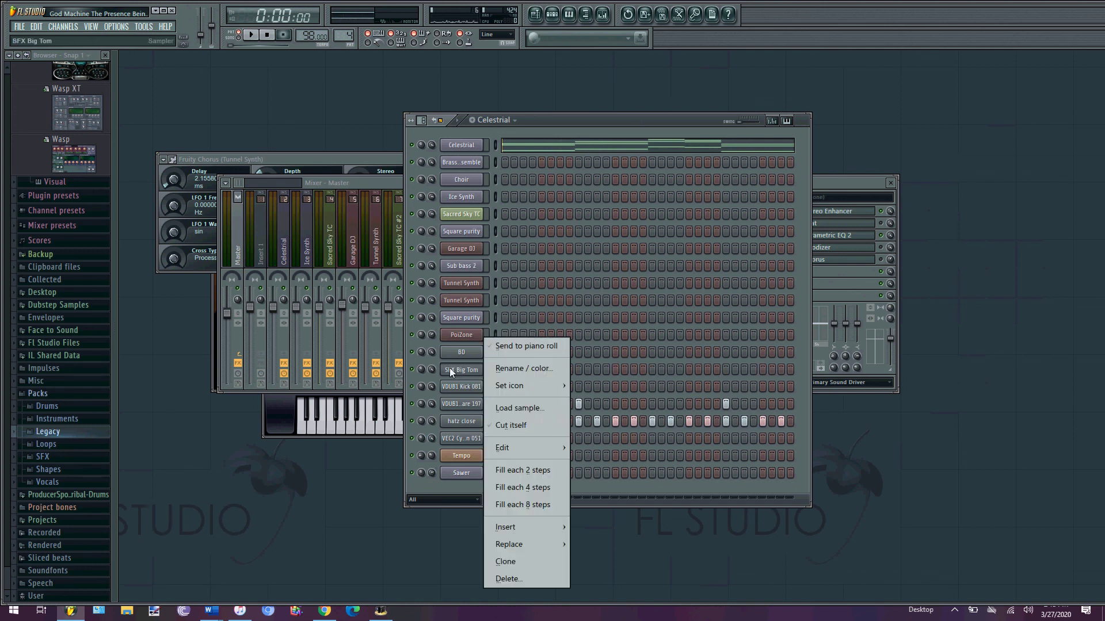
left_click(507, 484)
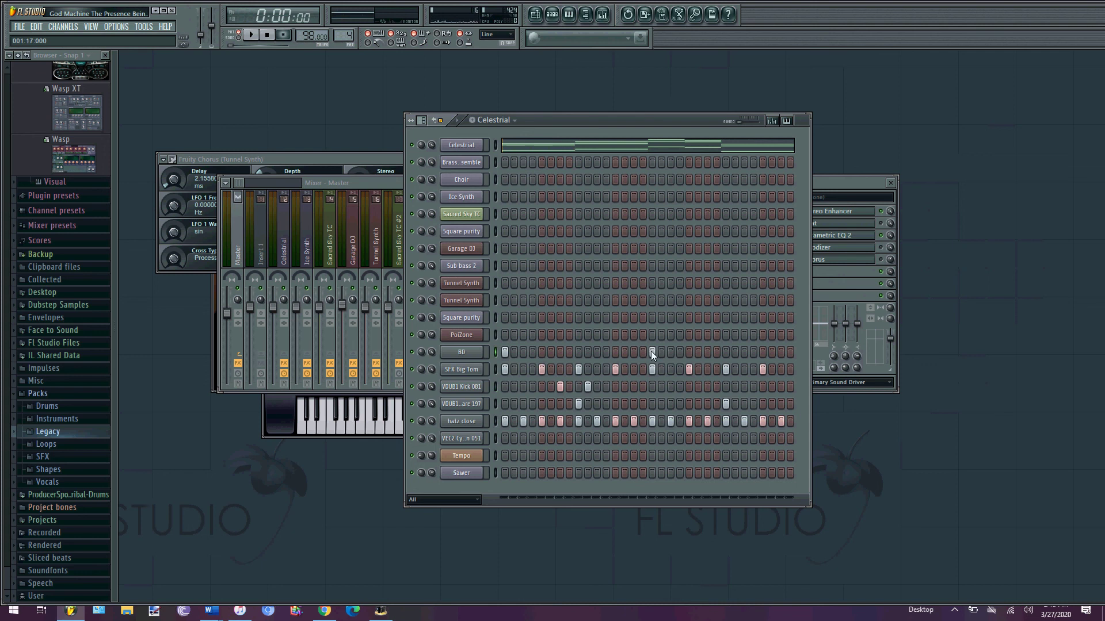
key("space")
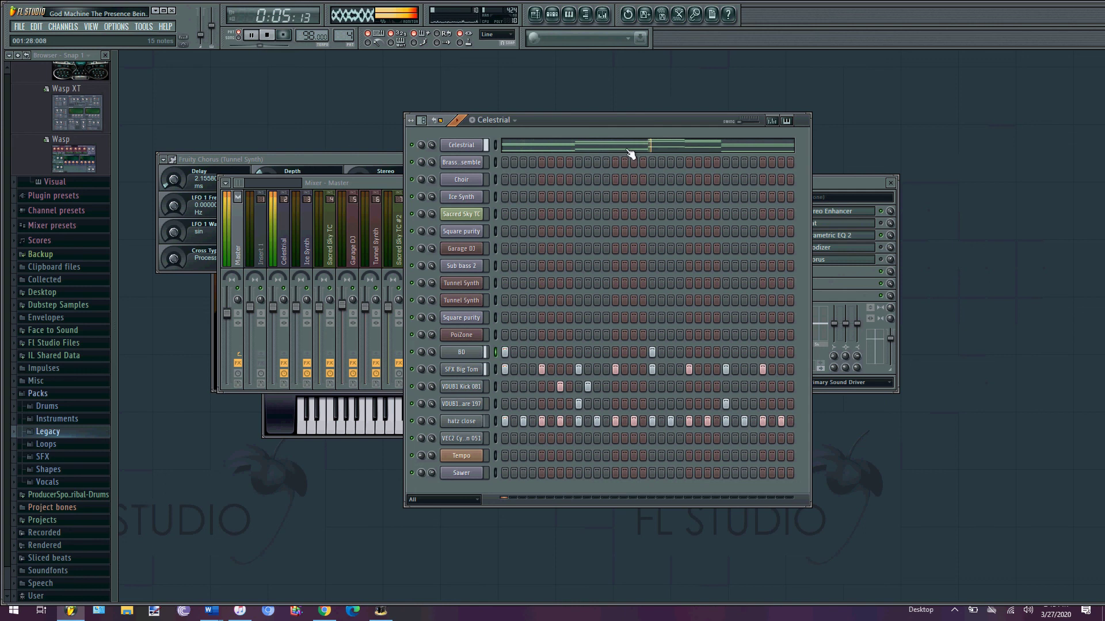
Stop playback, close the current project without saving it, and relaunch FL Studio.
key("space")
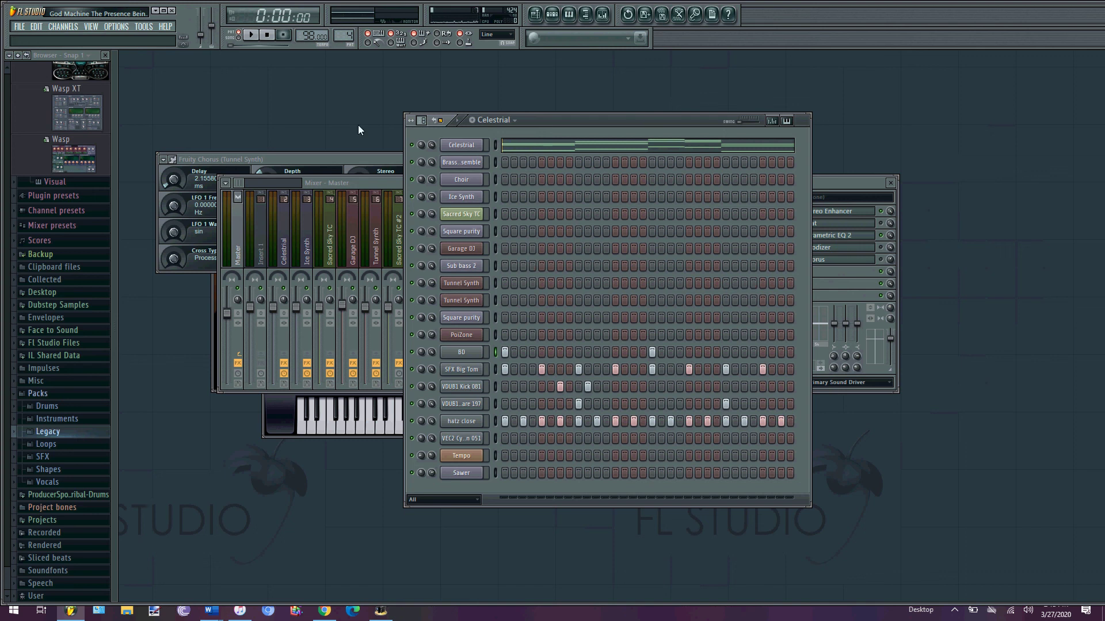
left_click(20, 26)
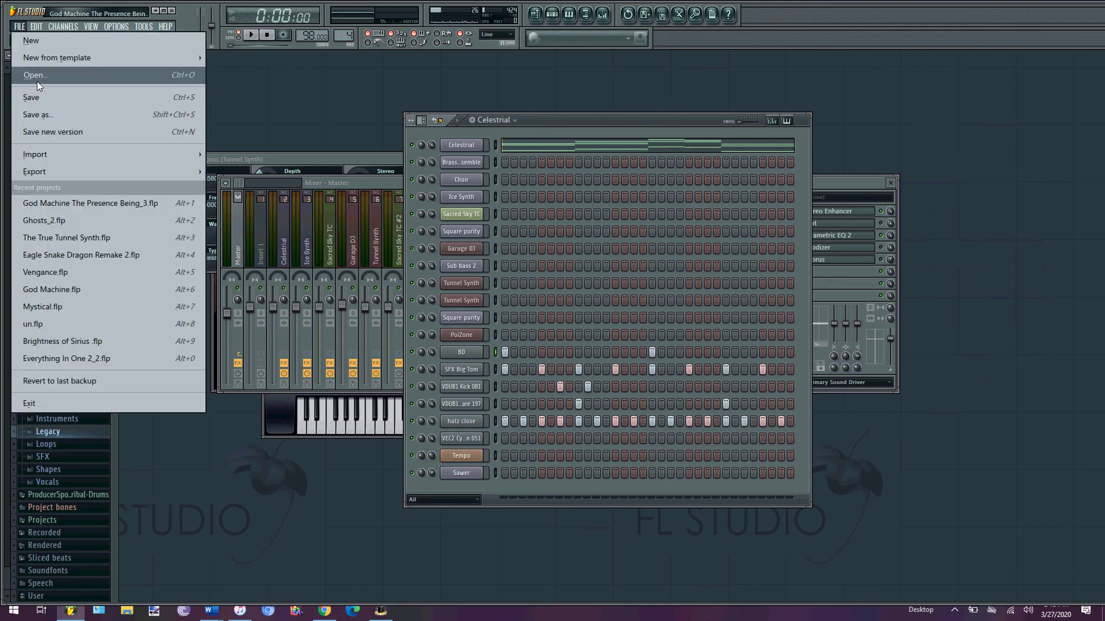
left_click(172, 10)
left_click(595, 340)
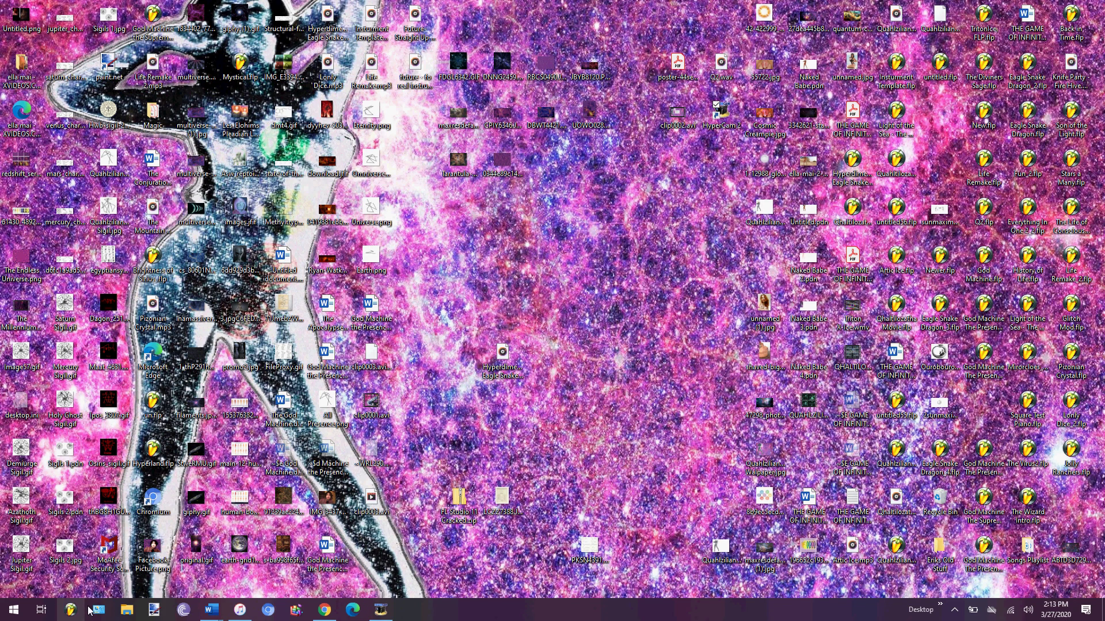
left_click(78, 610)
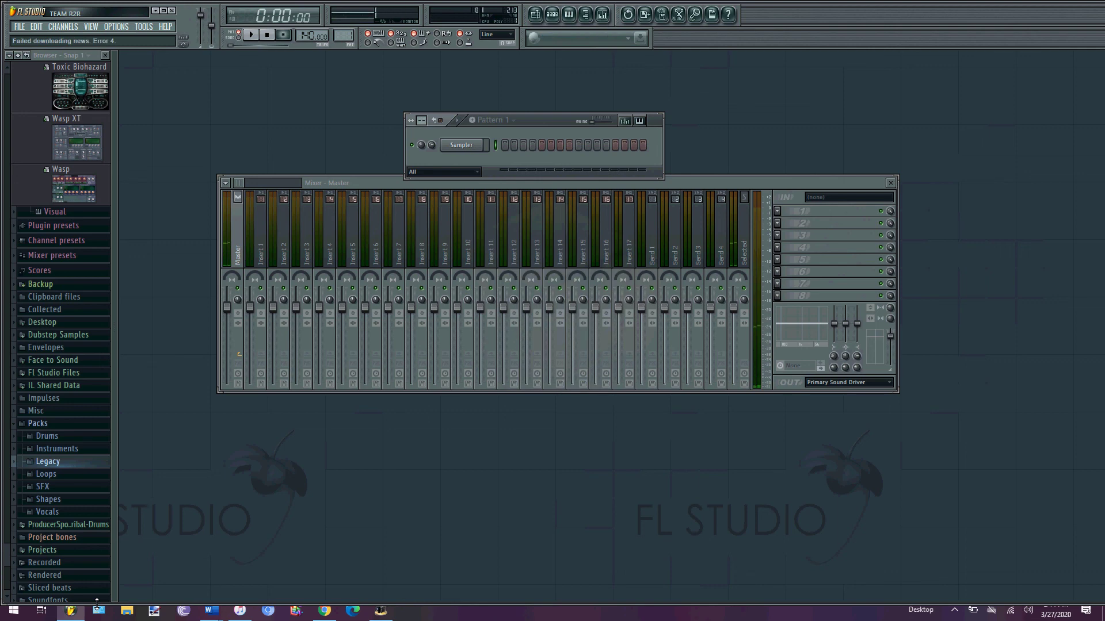
Bring up the MP3 rendering settings for a file named untitled7.mp3, and close them without rendering.
left_click(19, 26)
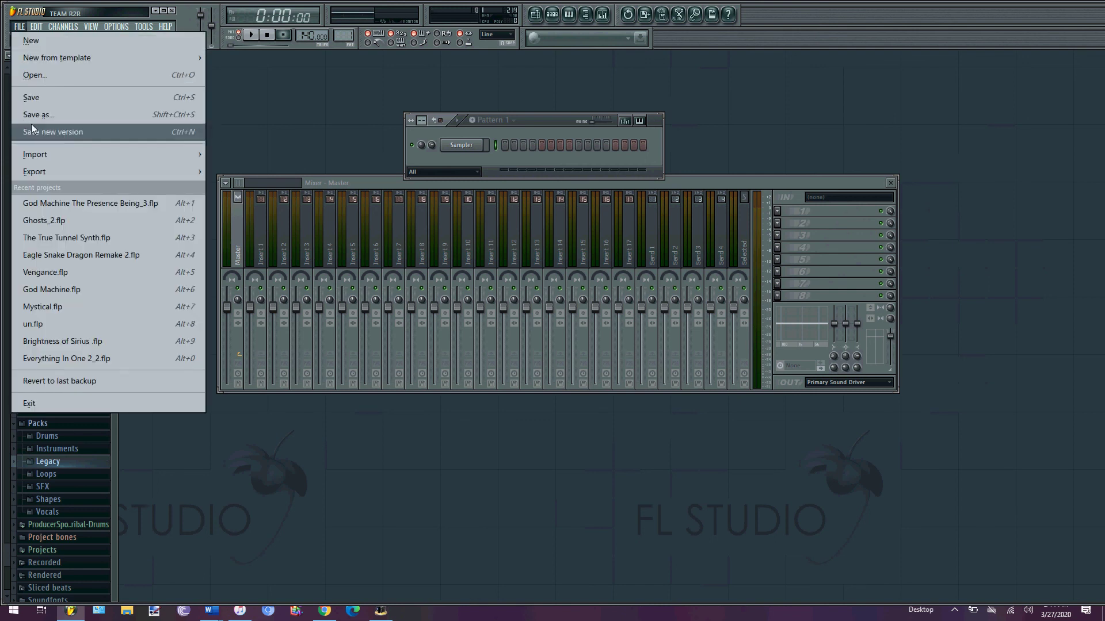
mouse_move(49, 167)
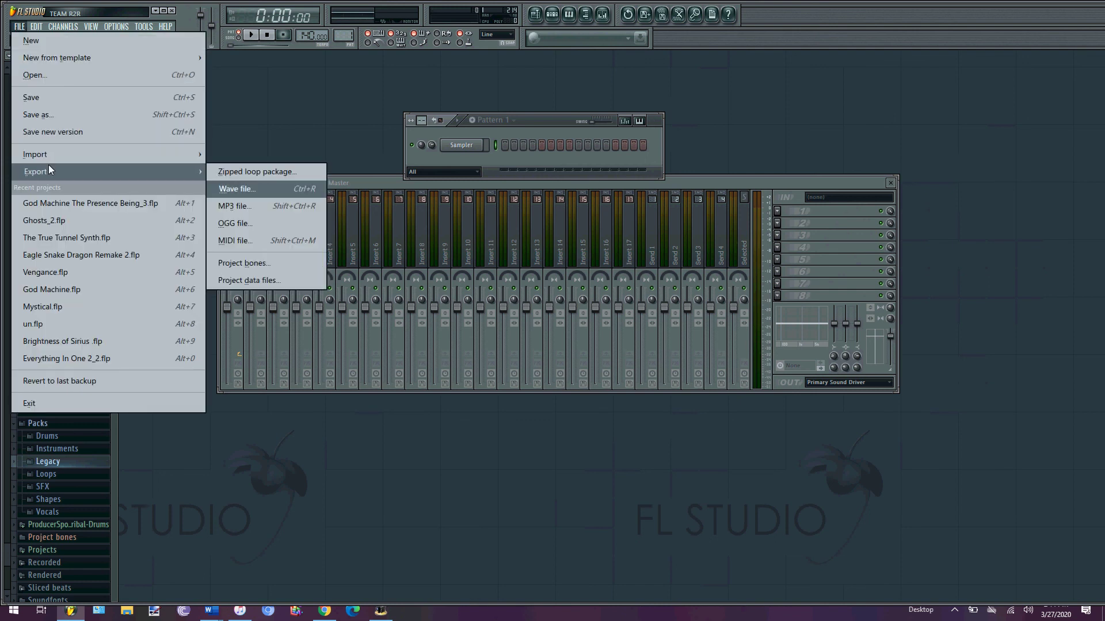
left_click(263, 208)
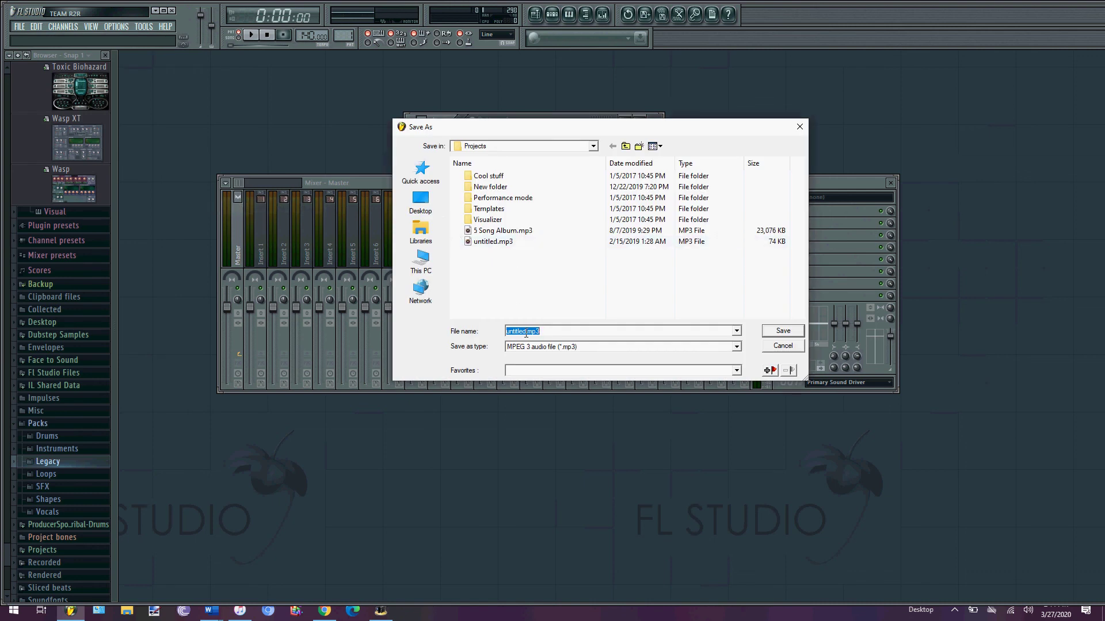
left_click(783, 331)
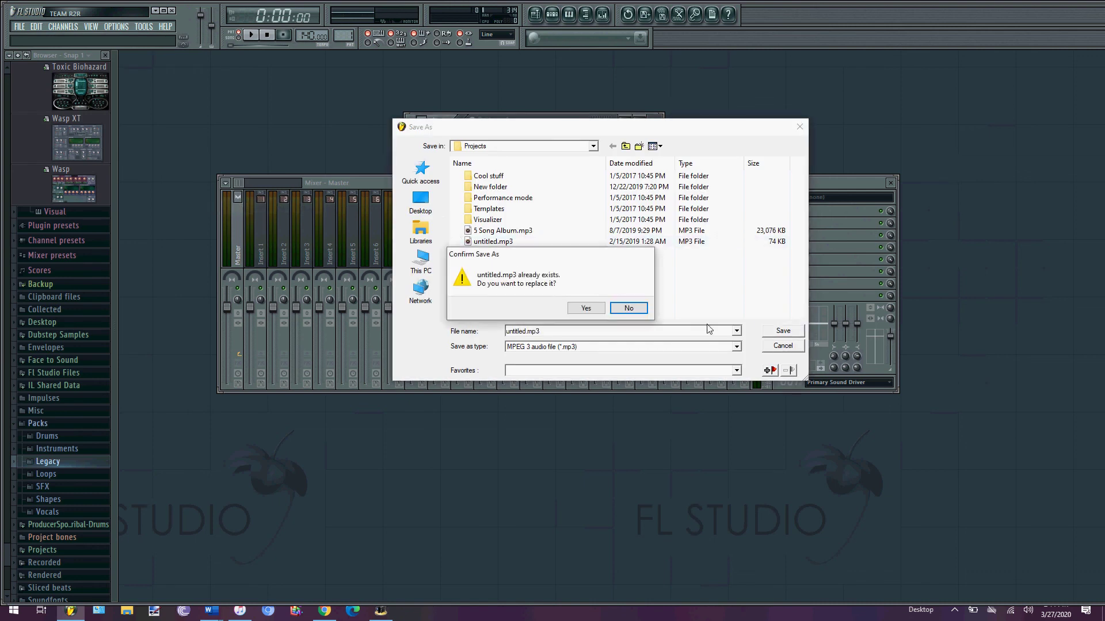
left_click(623, 309)
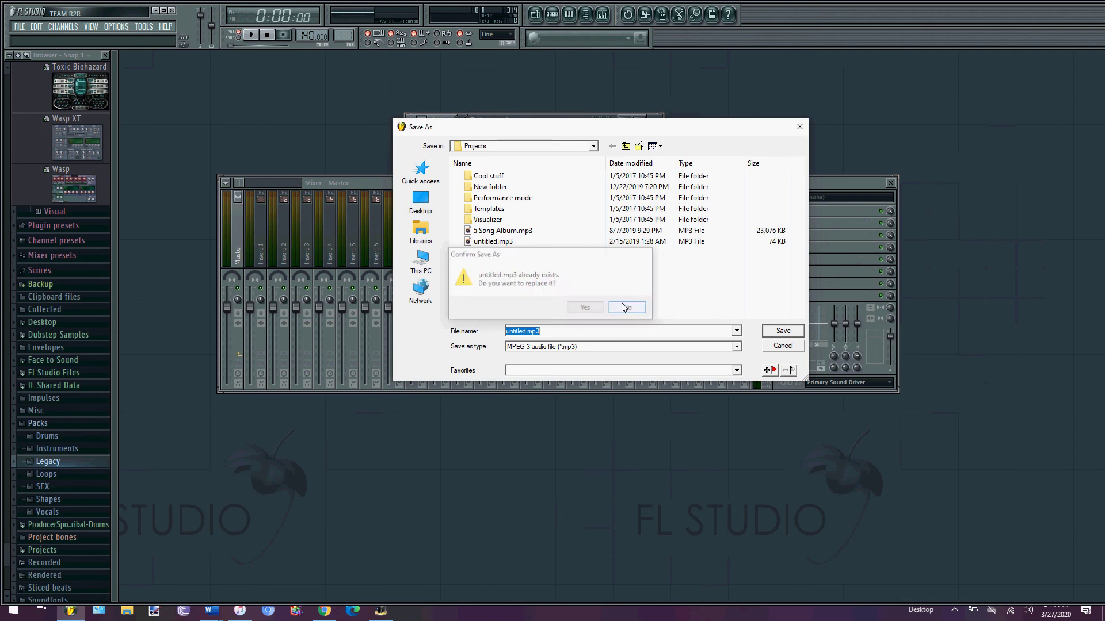
left_click(527, 332)
type("7")
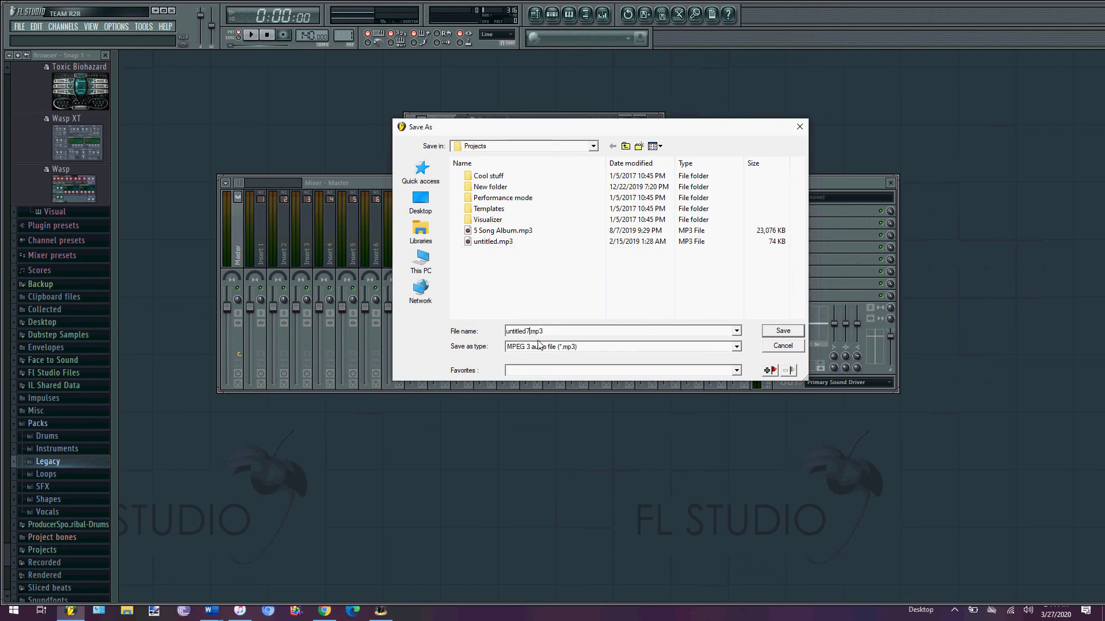
key("Return")
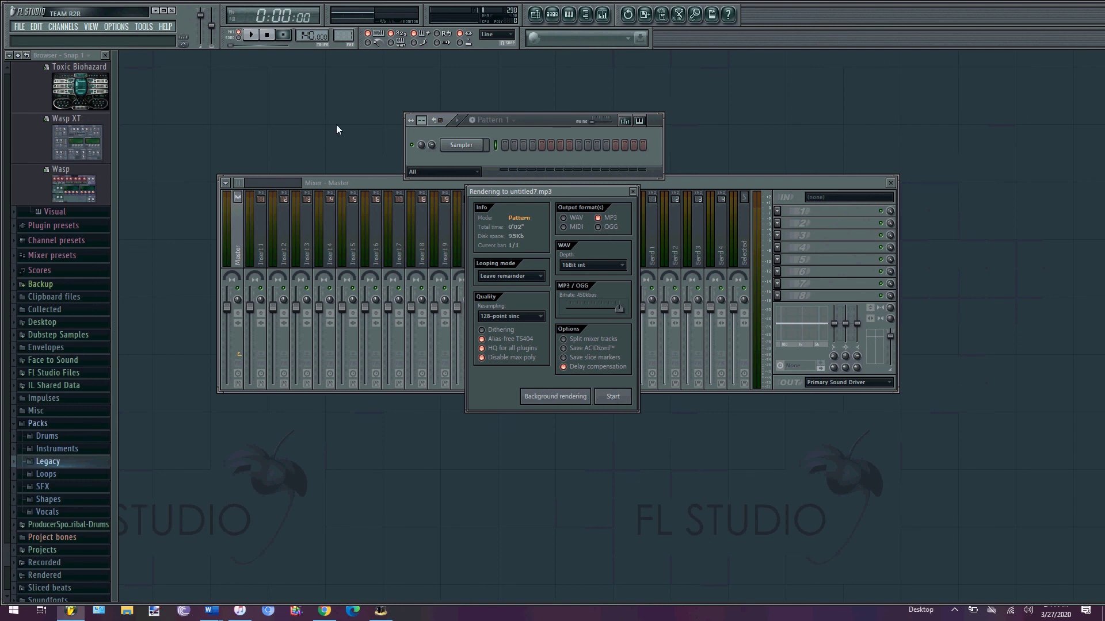
left_click(633, 191)
Open the recent project God Machine.flp and bring up its mixer, playlist and step sequencer.
left_click(19, 27)
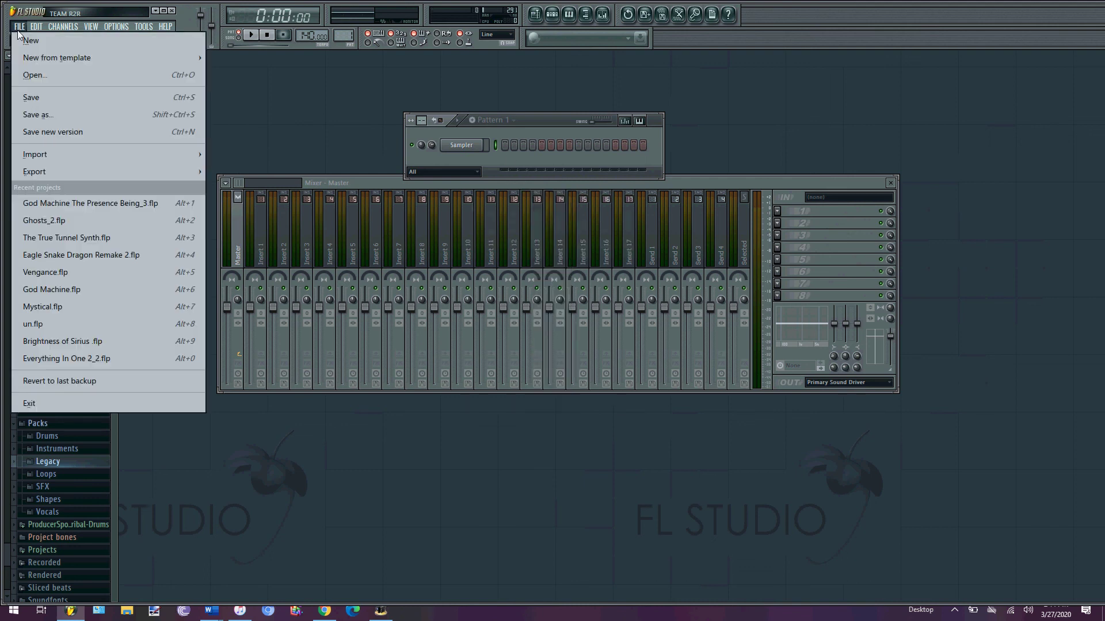
left_click(96, 291)
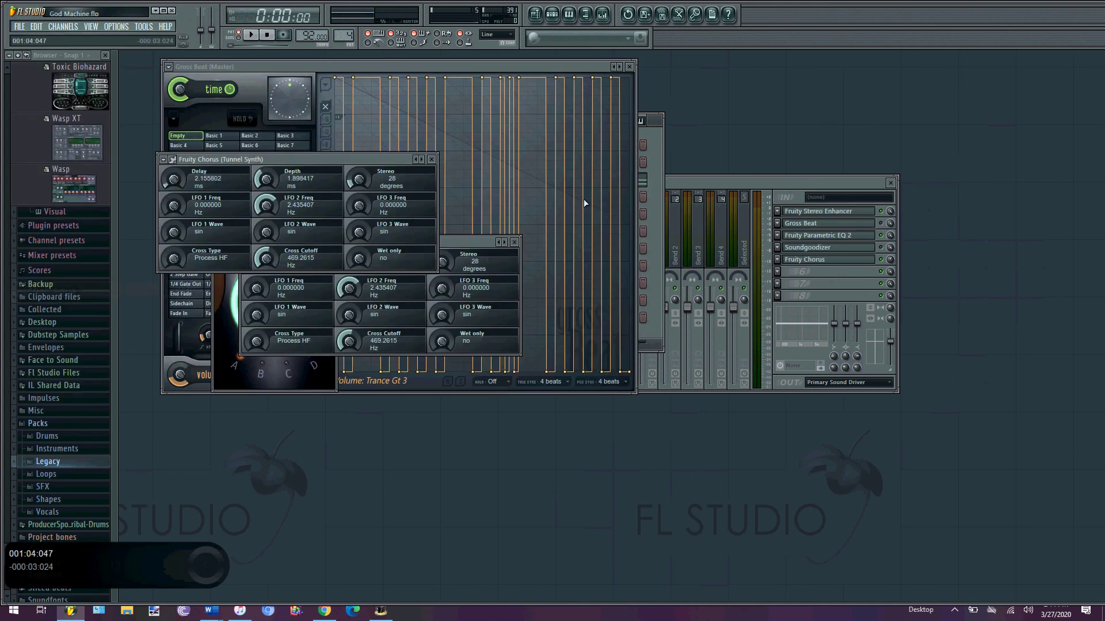
left_click(696, 182)
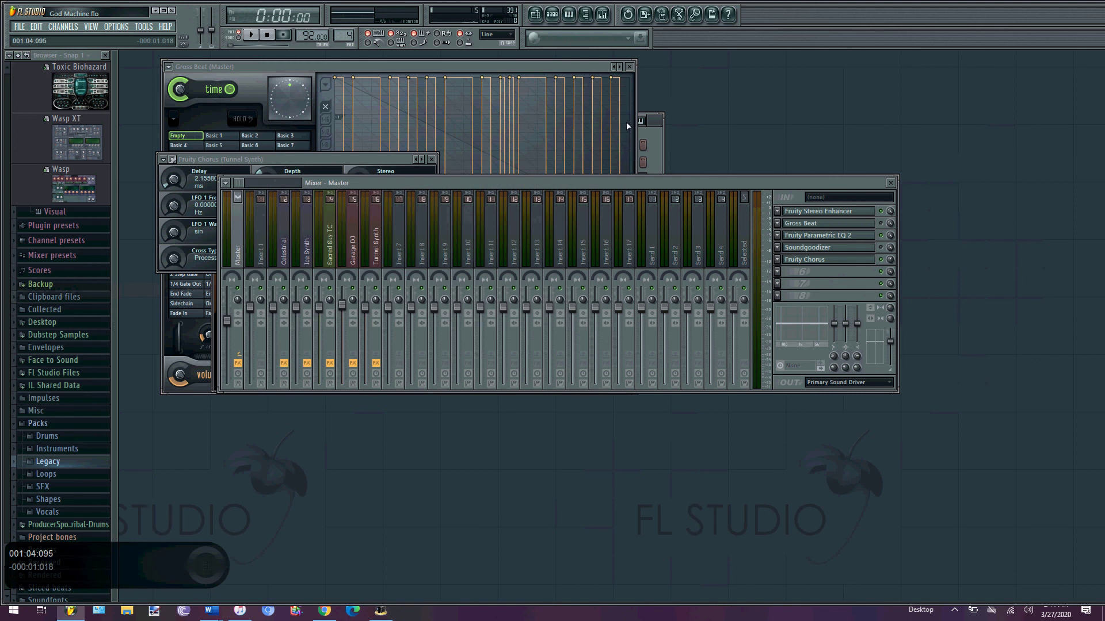
left_click(535, 15)
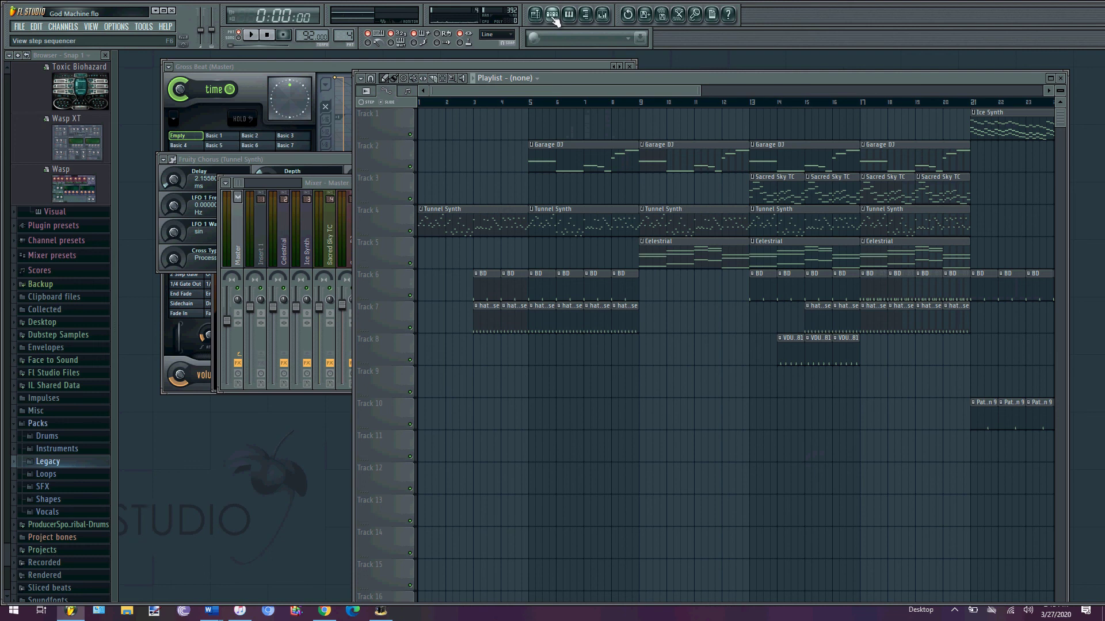
left_click(554, 16)
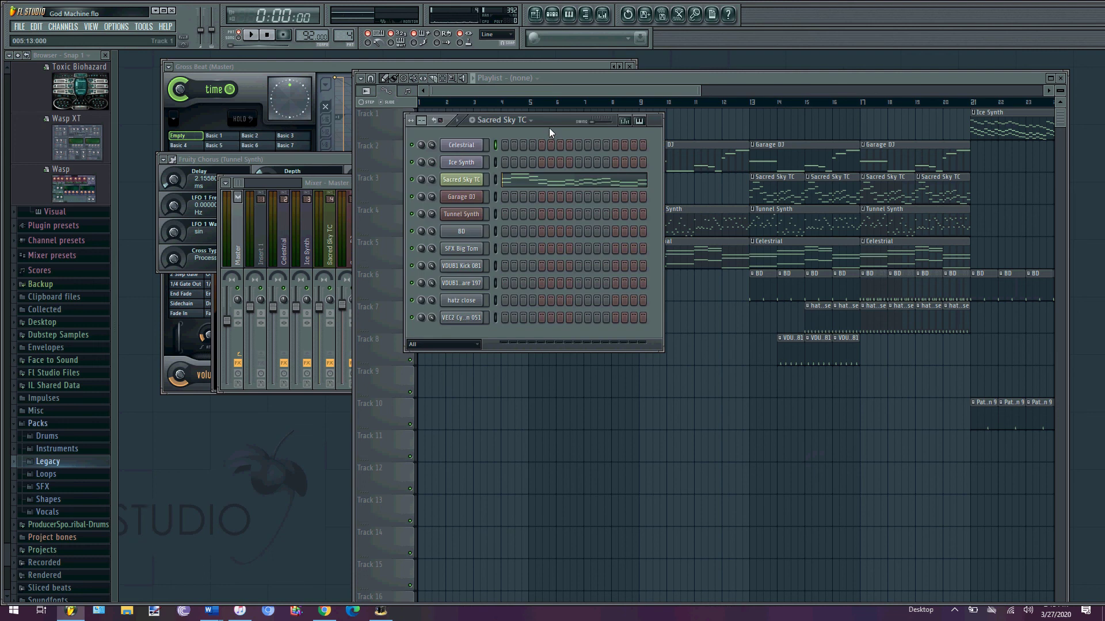
View the Sacred Sky TC channel's notes in the piano roll, and play its pattern briefly.
left_click(568, 15)
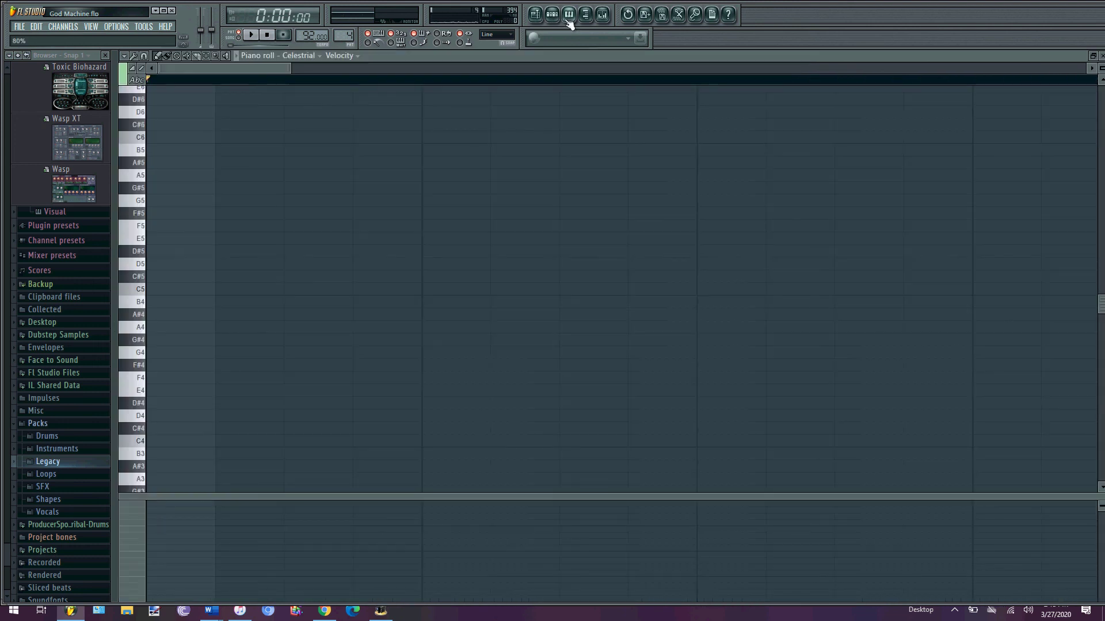
left_click(569, 16)
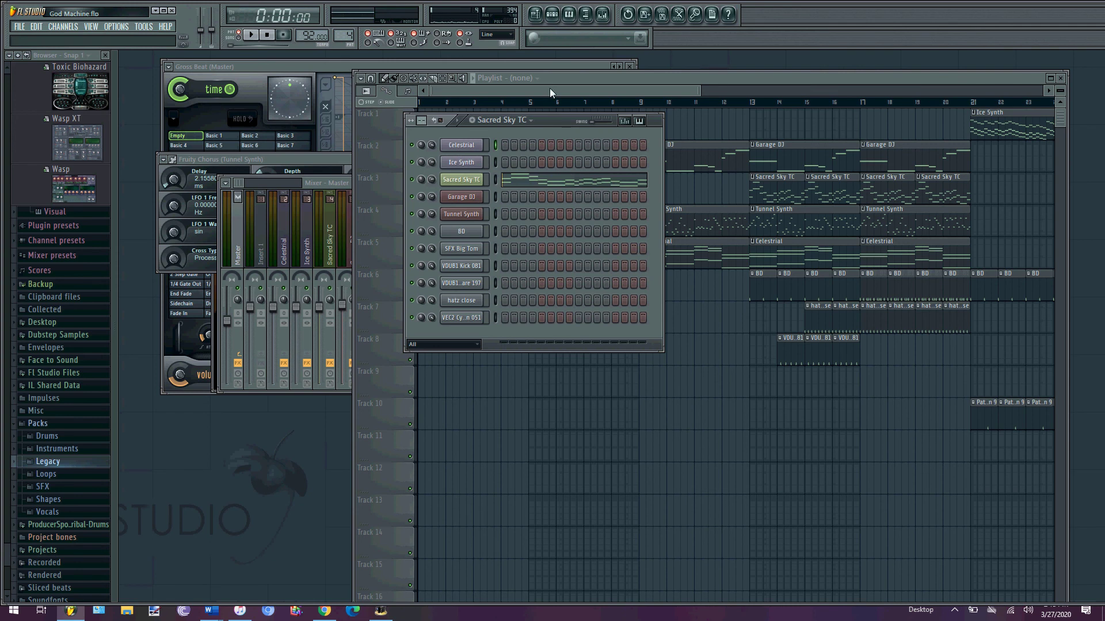
right_click(482, 180)
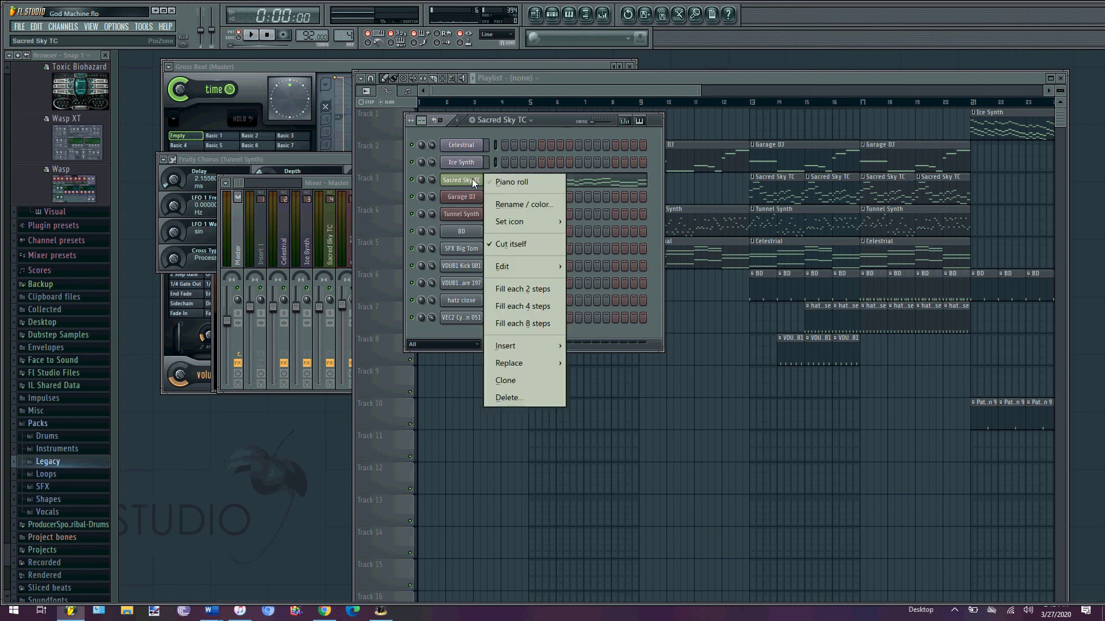
left_click(496, 181)
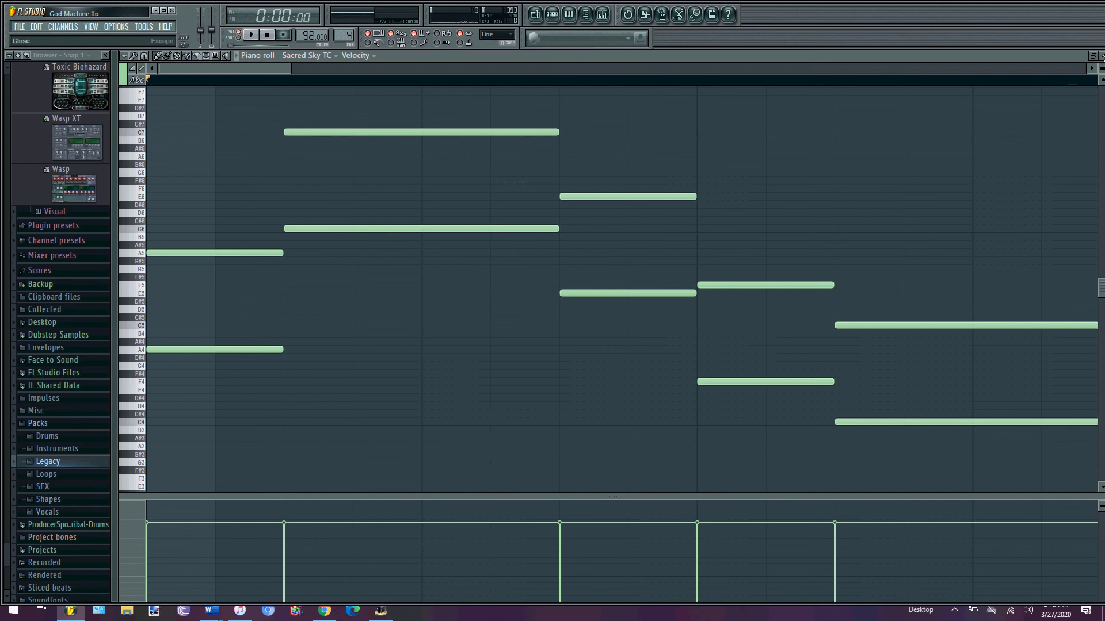
left_click(1101, 56)
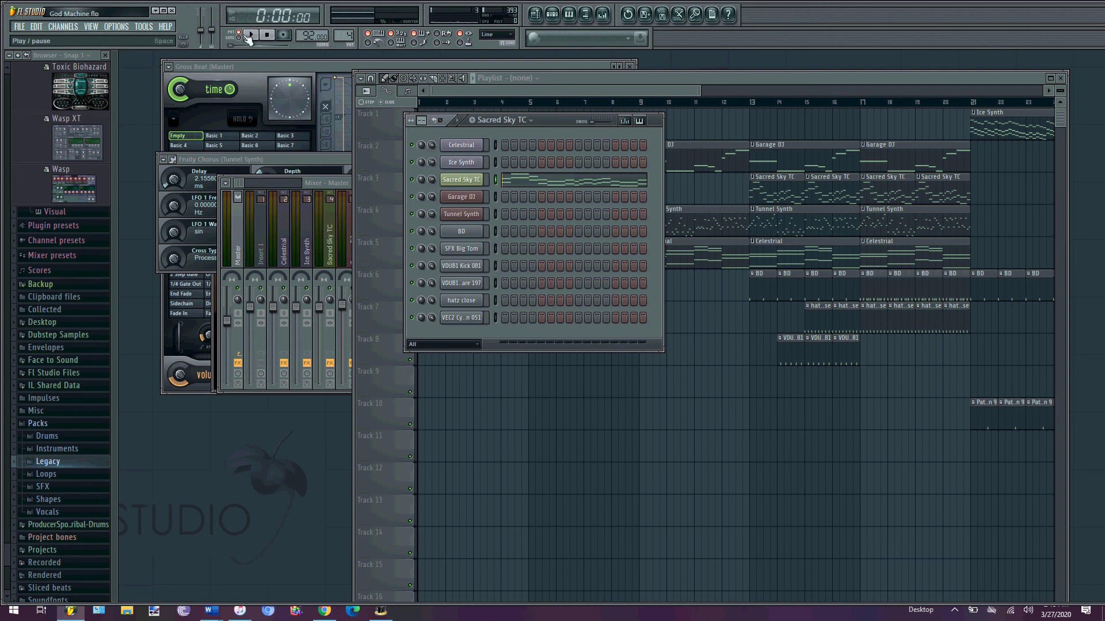
key("space")
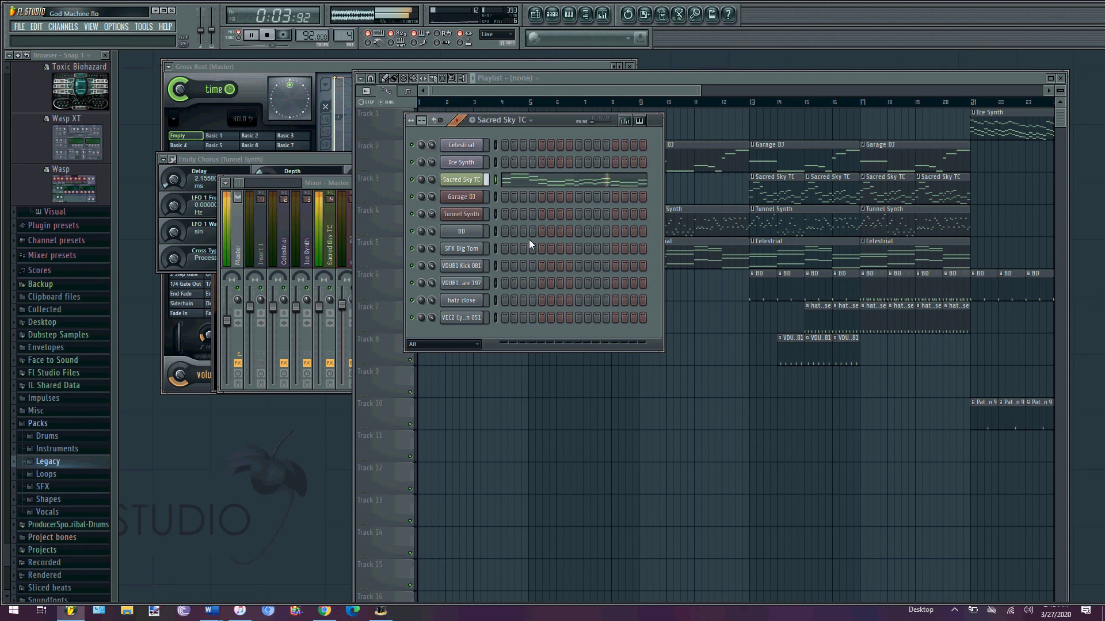
key("space")
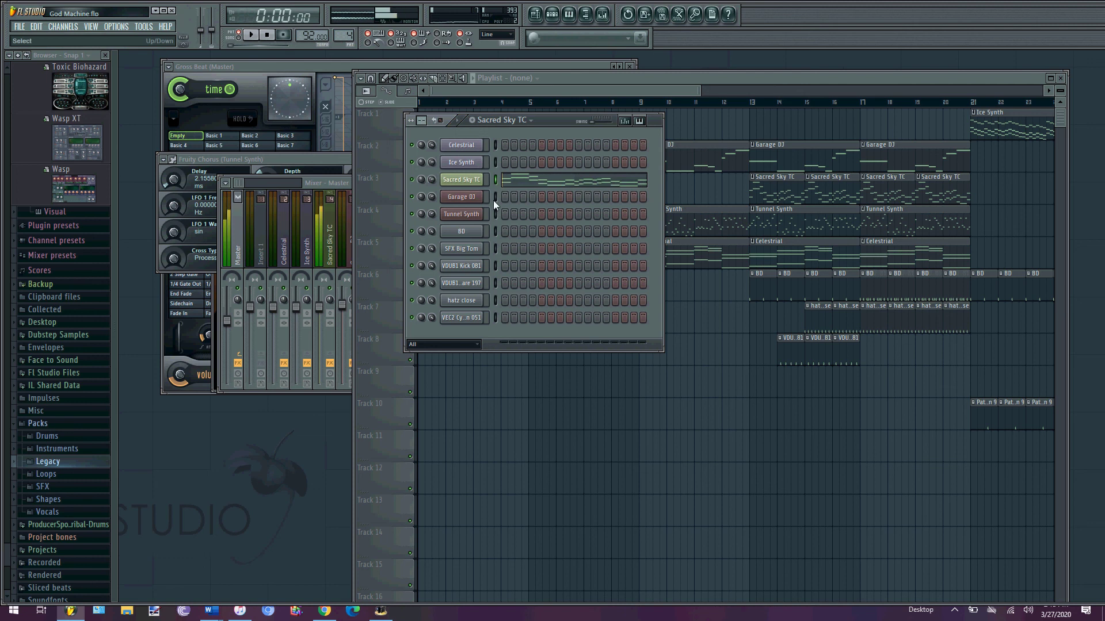
Inspect the Sacred Sky TC channel's PoiZone synth and its preset library, and play the pattern with the synth open.
left_click(474, 180)
left_click(247, 136)
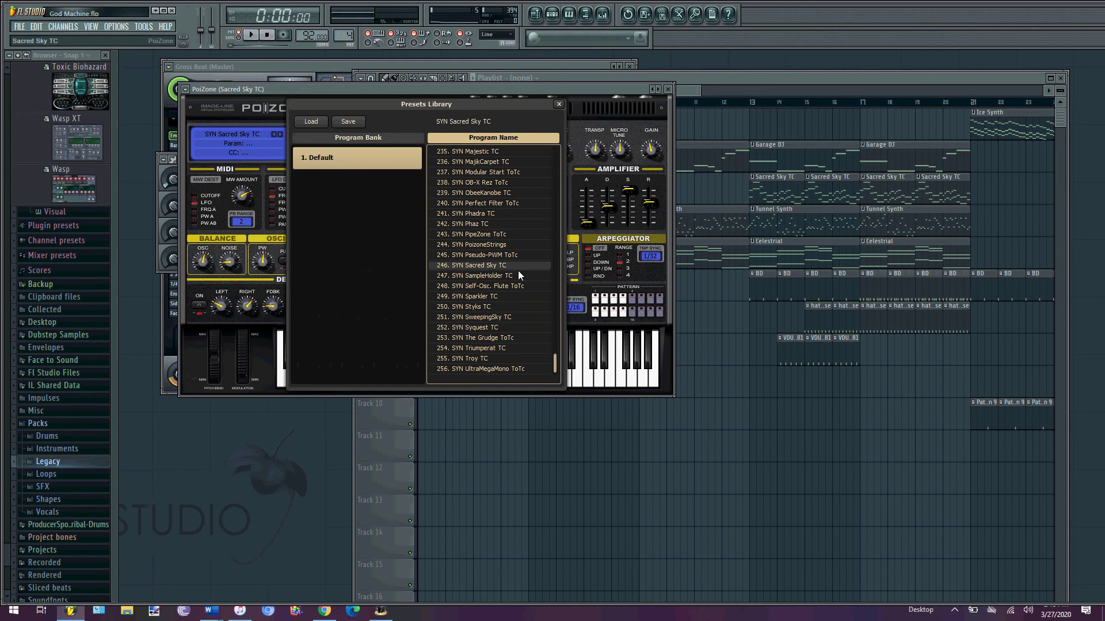
left_click(558, 105)
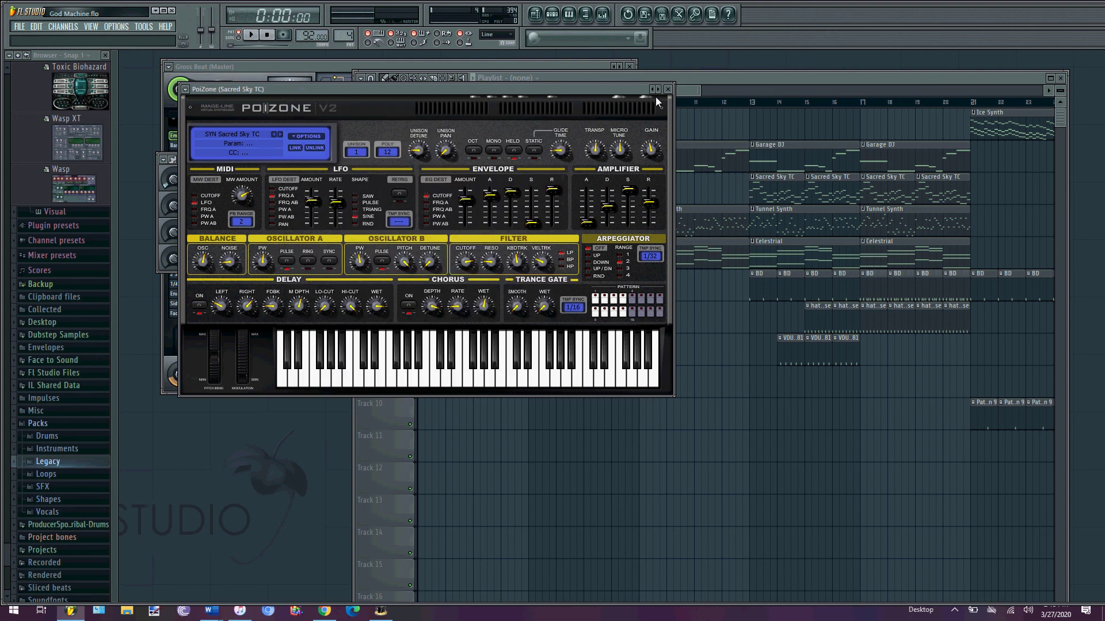
key("space")
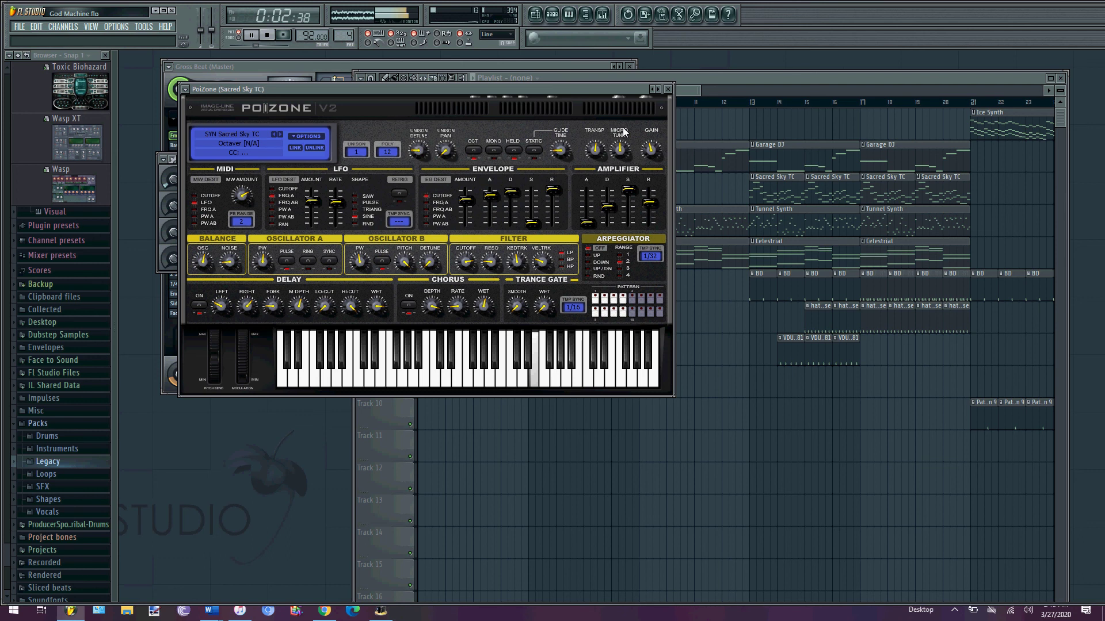
left_click(669, 90)
key("space")
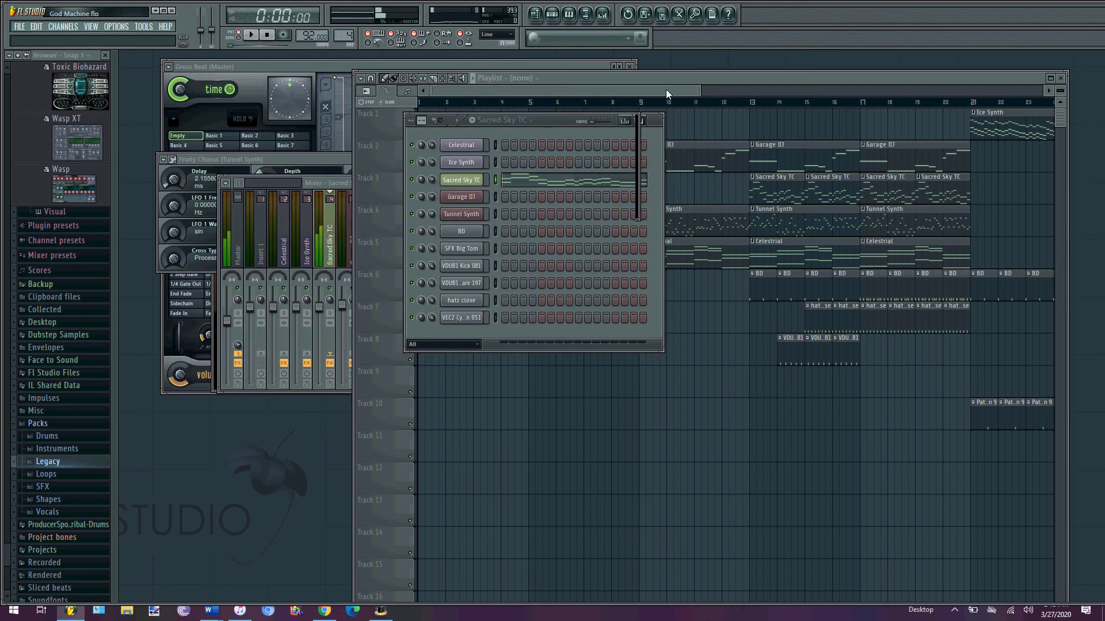
Hide the step sequencer and play the playlist arrangement, skipping to bars 5, 9, 13 and back to 11, and stop playback.
key("F6")
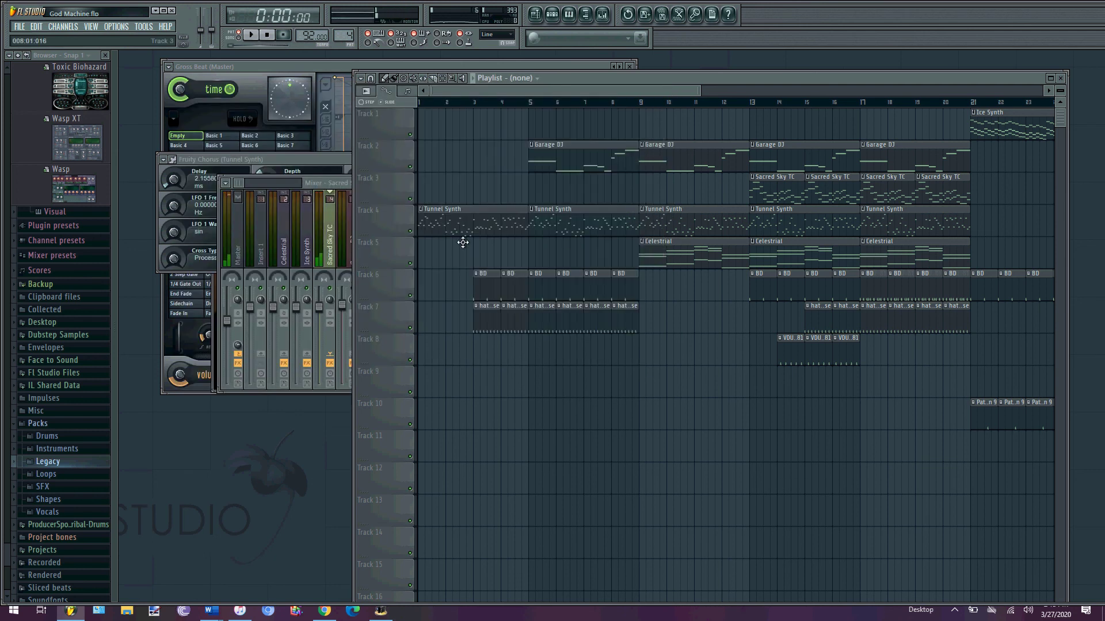
left_click(251, 34)
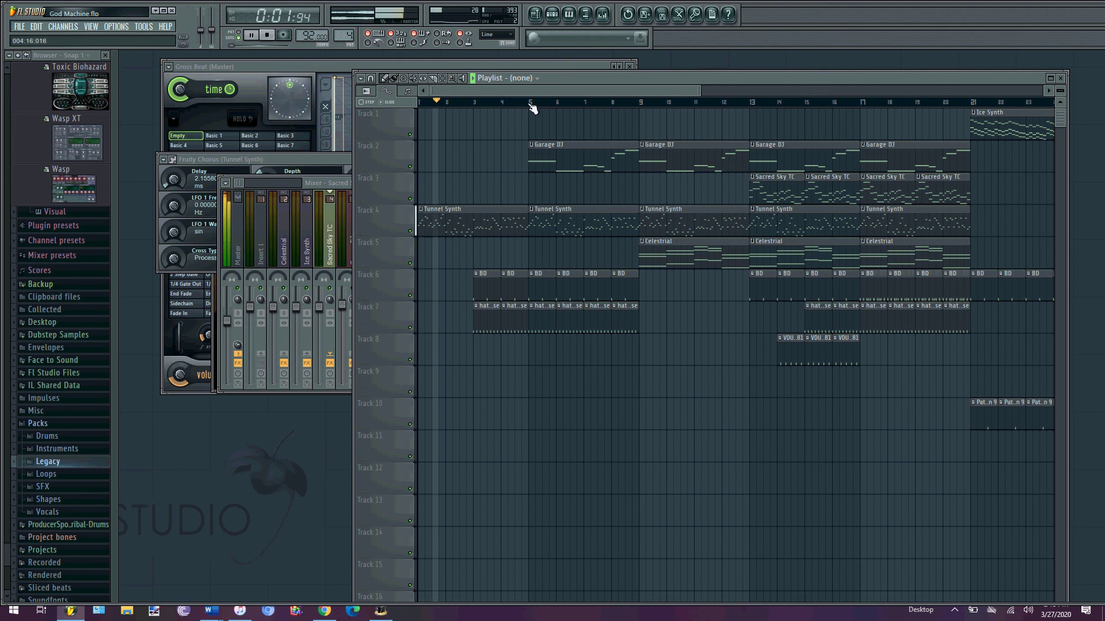
left_click(531, 104)
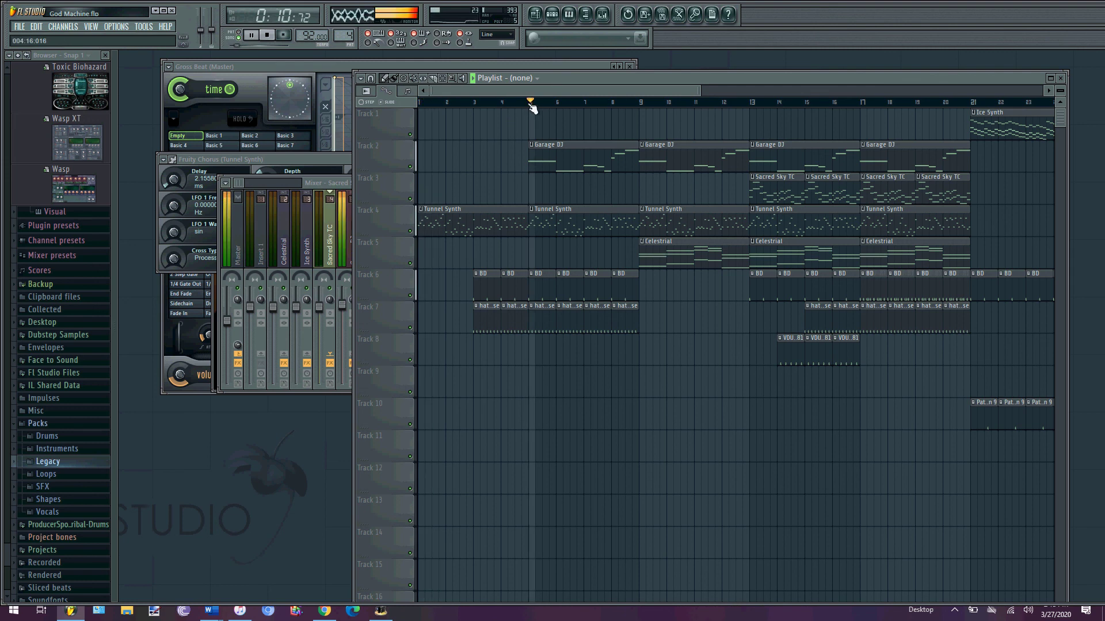
left_click(641, 104)
left_click(754, 103)
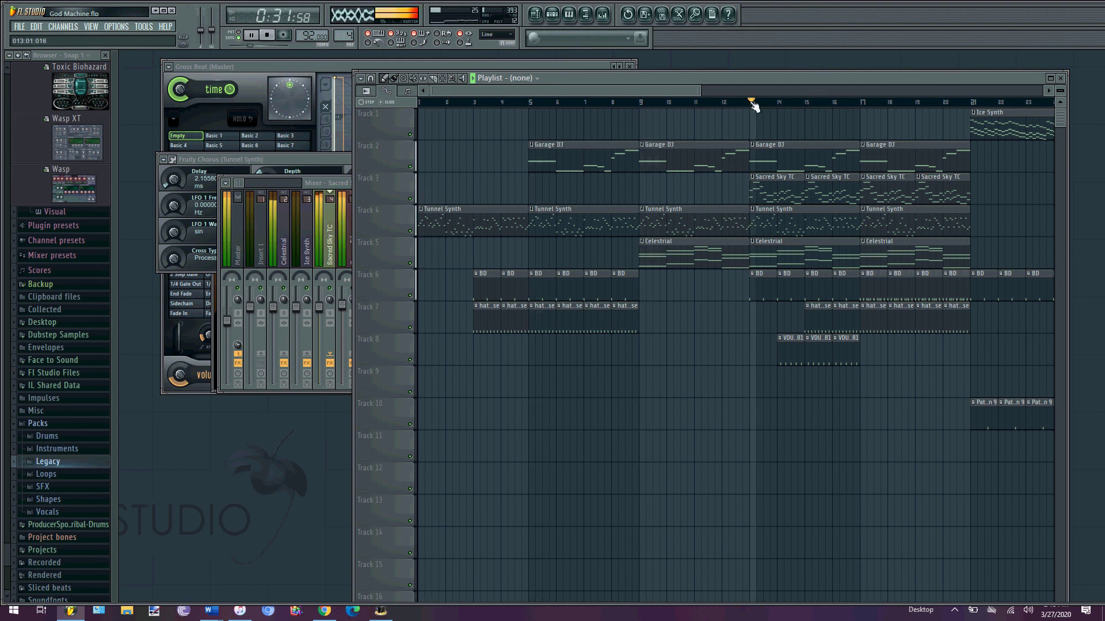
left_click(697, 105)
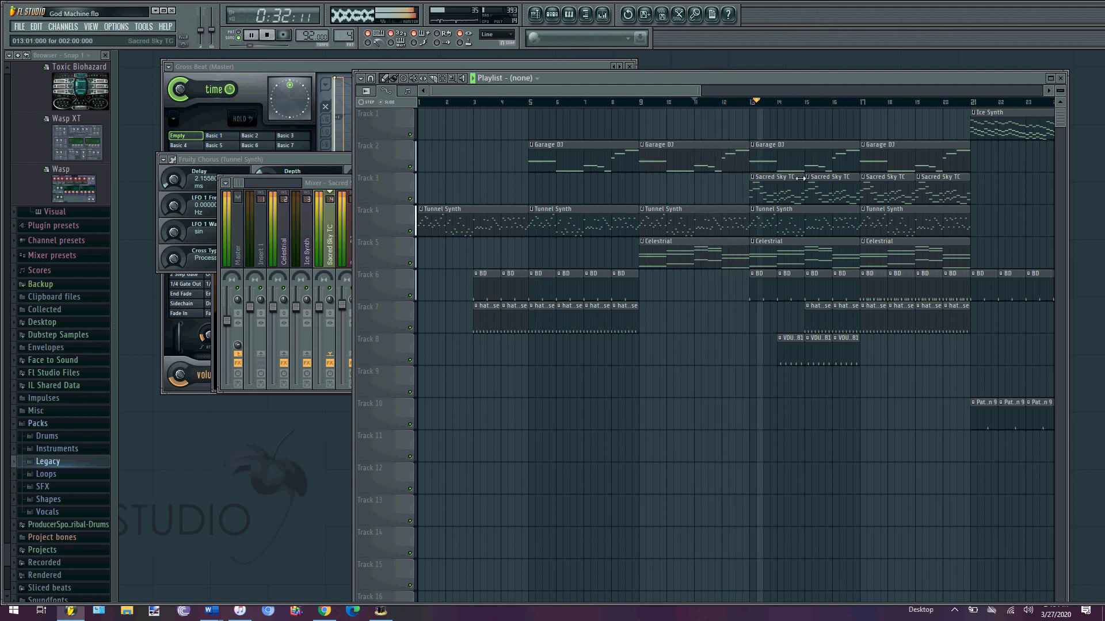
key("space")
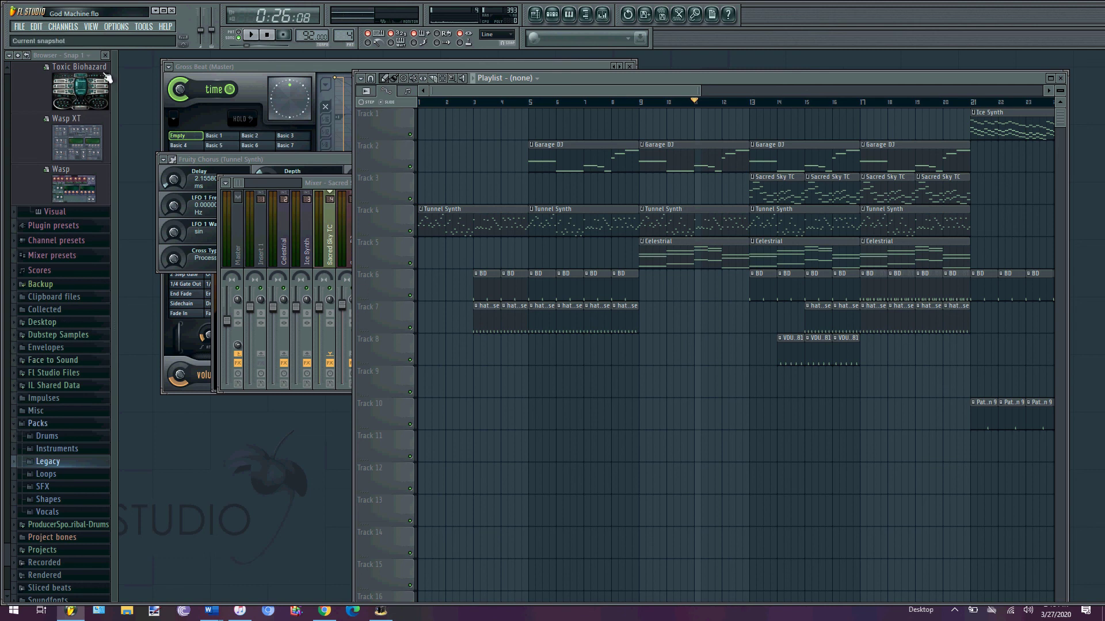
Close FL Studio without saving the changes to God Machine.flp.
left_click(19, 27)
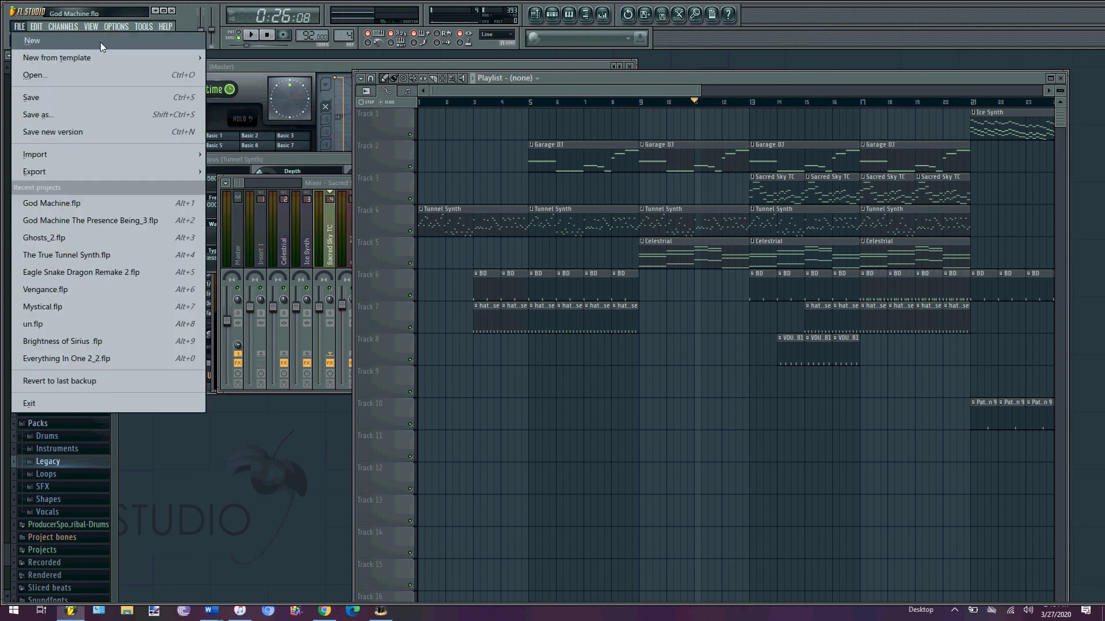
left_click(171, 11)
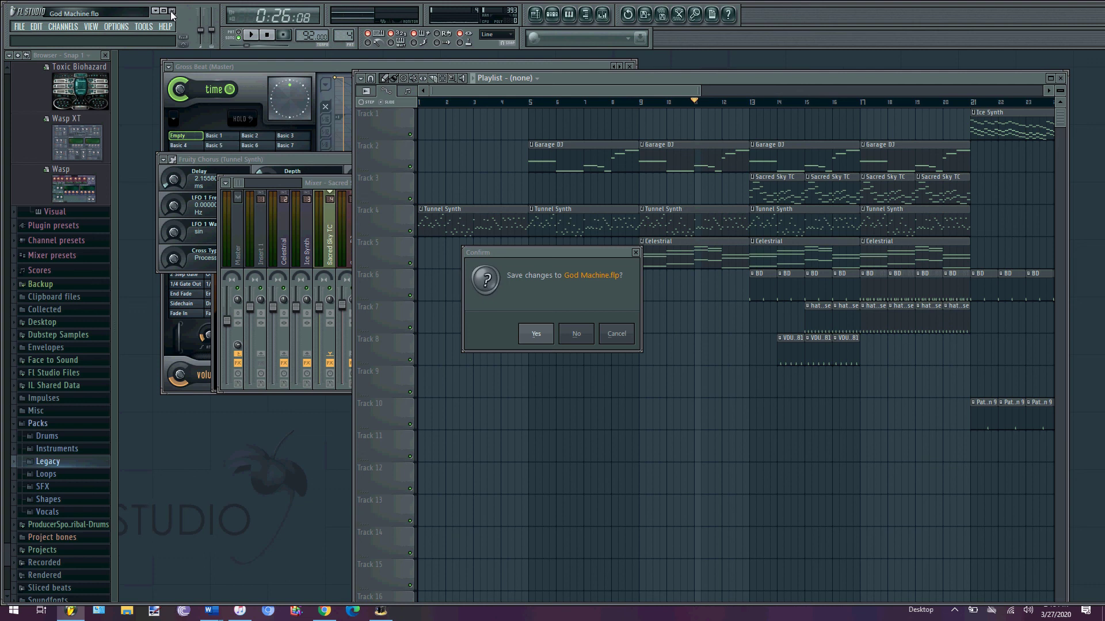
left_click(578, 334)
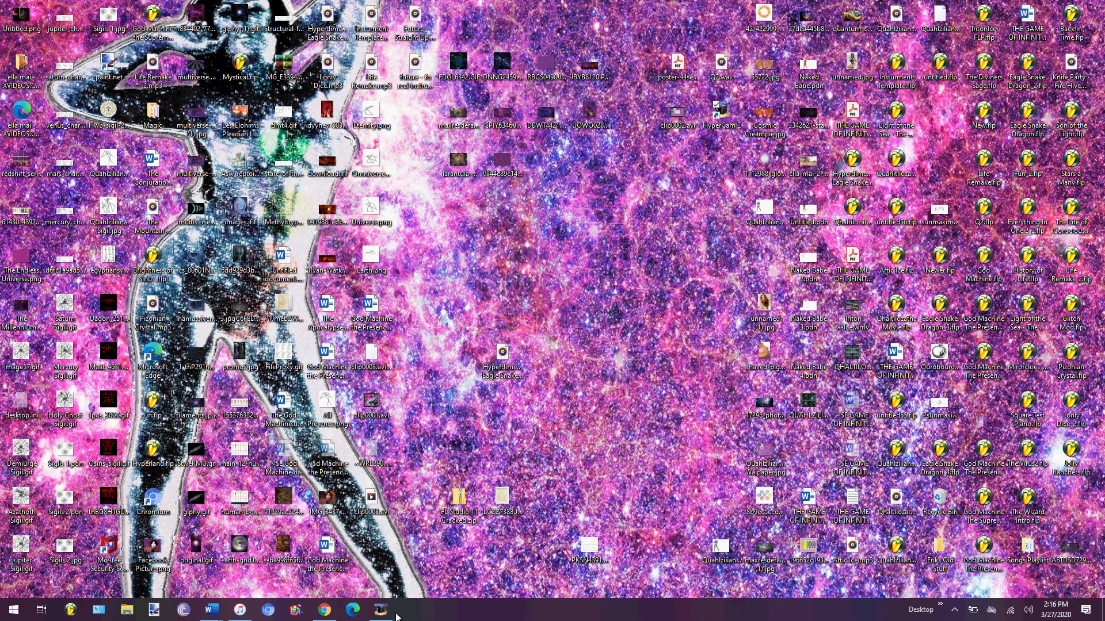
left_click(381, 610)
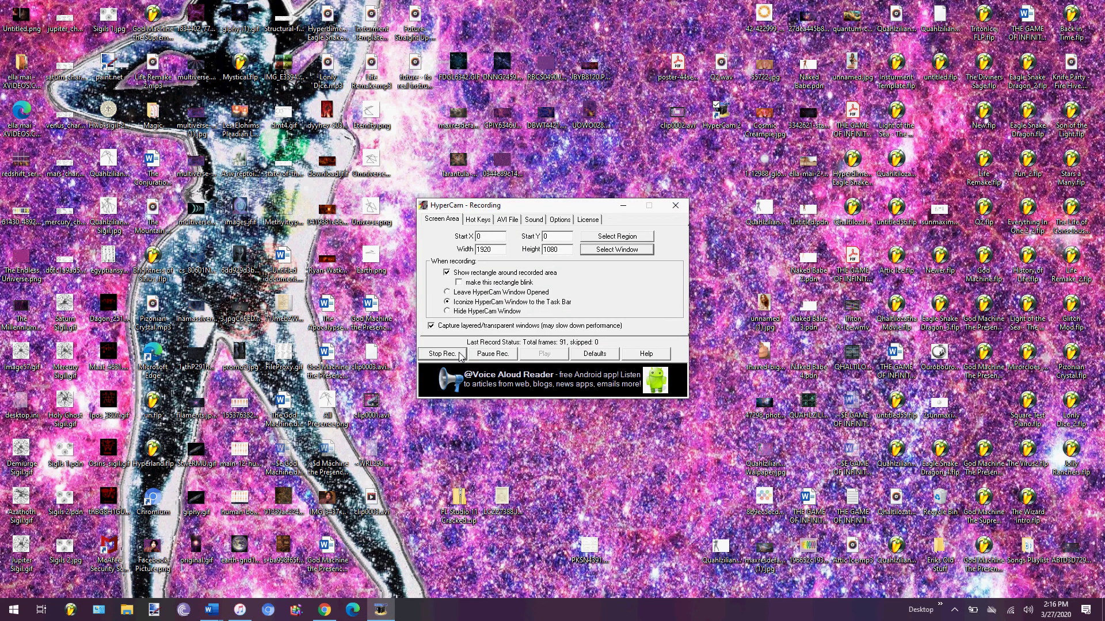